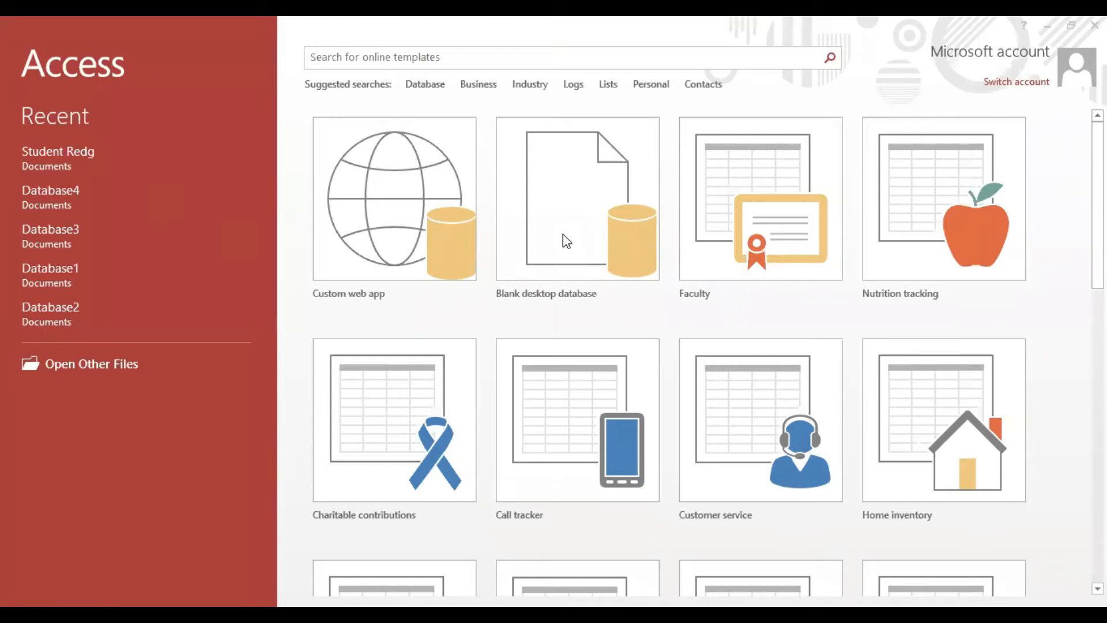
# Create a blank desktop database with the file name Student Regist
pyautogui.click(563, 234)
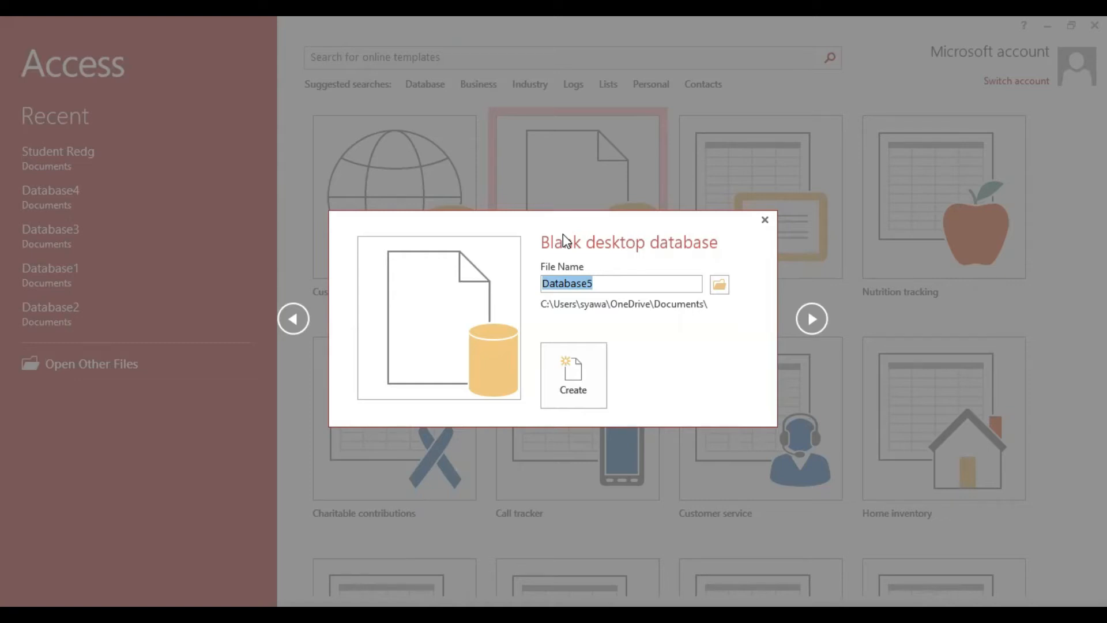
pyautogui.write('S')
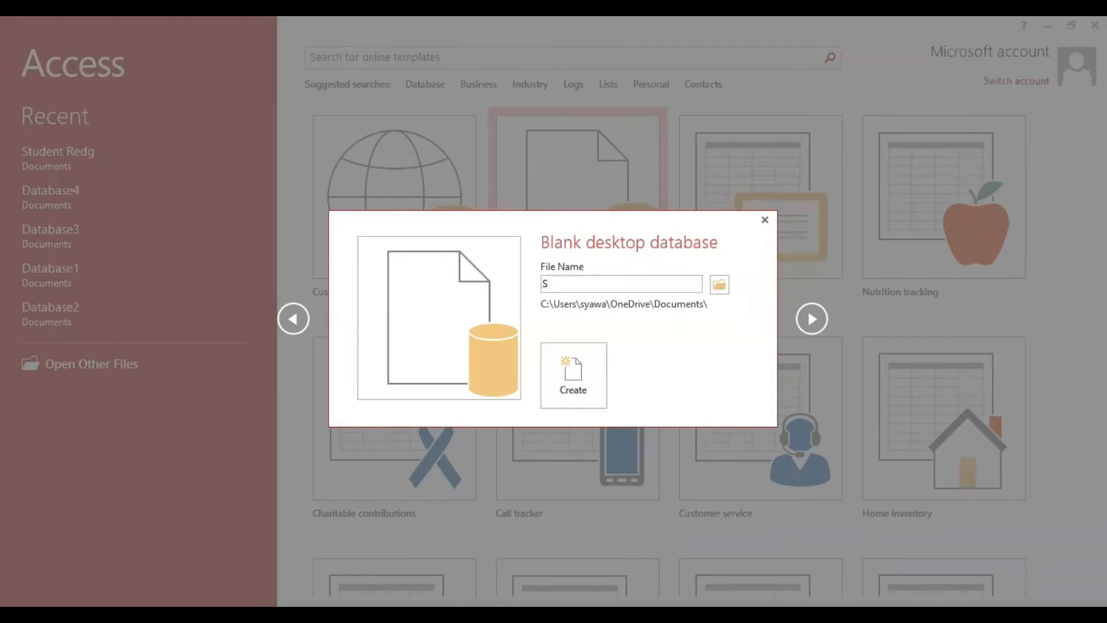
pyautogui.write('tudent Registration')
pyautogui.press('BackSpace')
pyautogui.press('BackSpace')
pyautogui.press('BackSpace')
pyautogui.press('BackSpace')
pyautogui.press('BackSpace')
pyautogui.press('BackSpace')
pyautogui.click(569, 389)
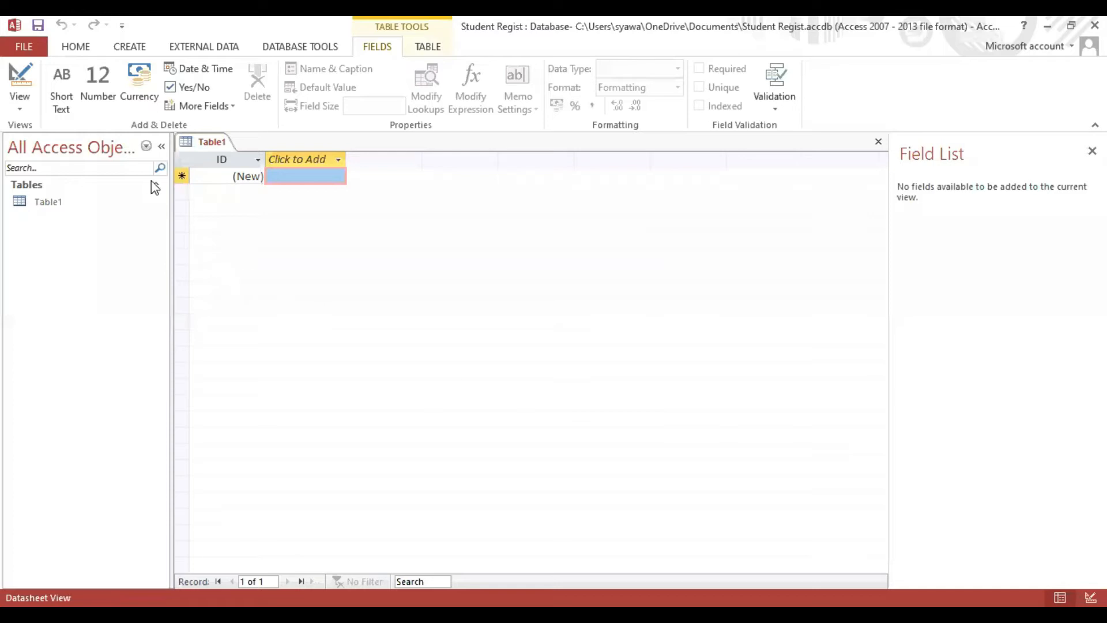
# Create a new table in Design view and collapse the Navigation Pane
pyautogui.click(162, 147)
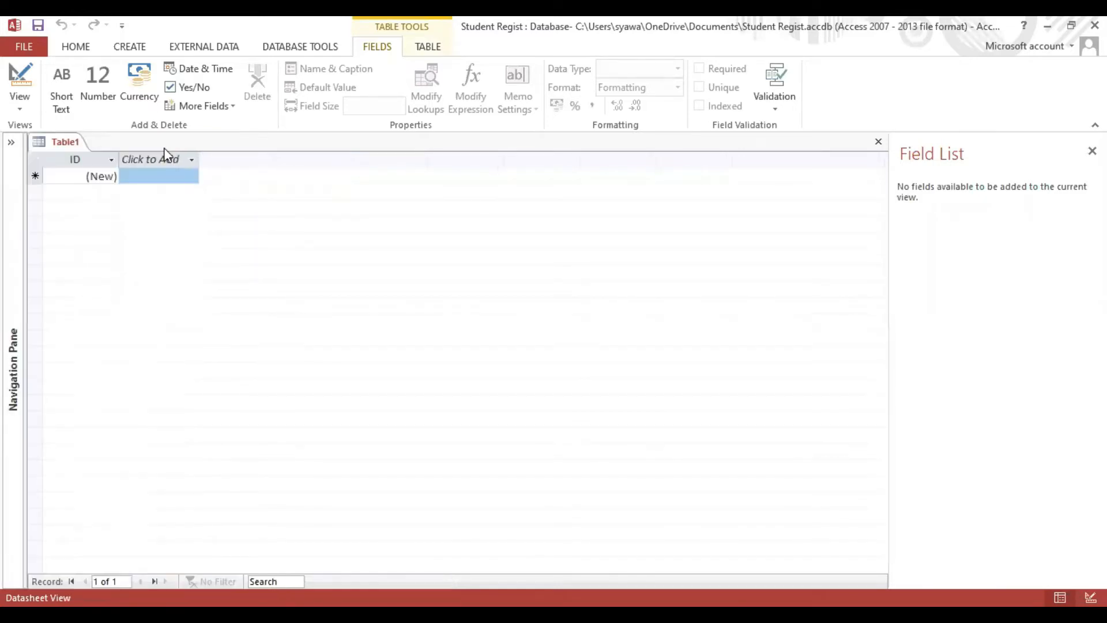
pyautogui.click(12, 143)
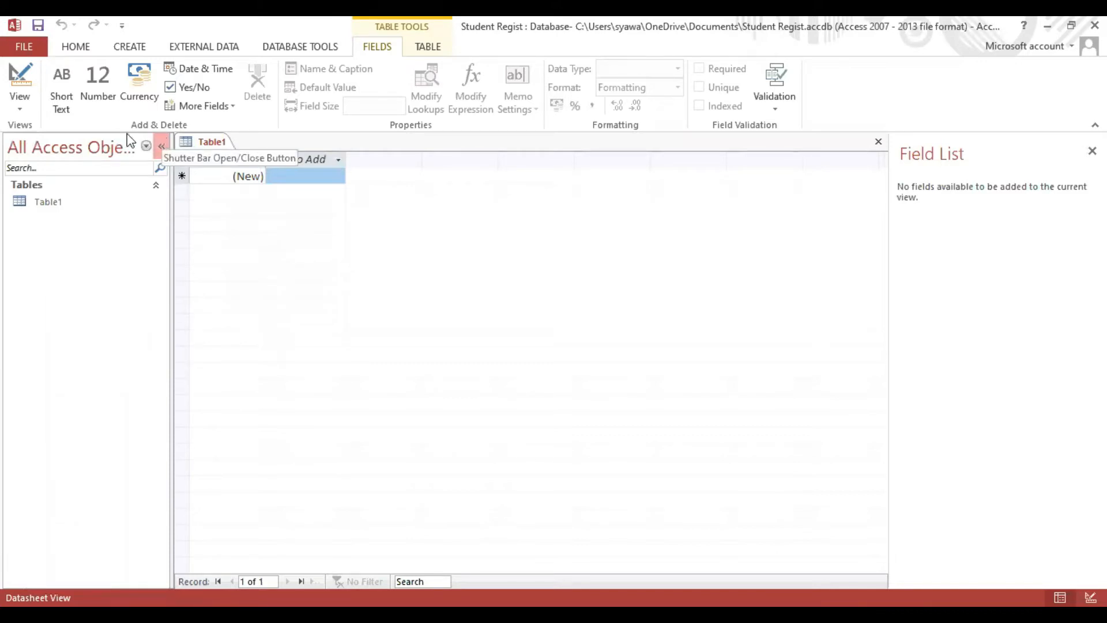
pyautogui.click(130, 46)
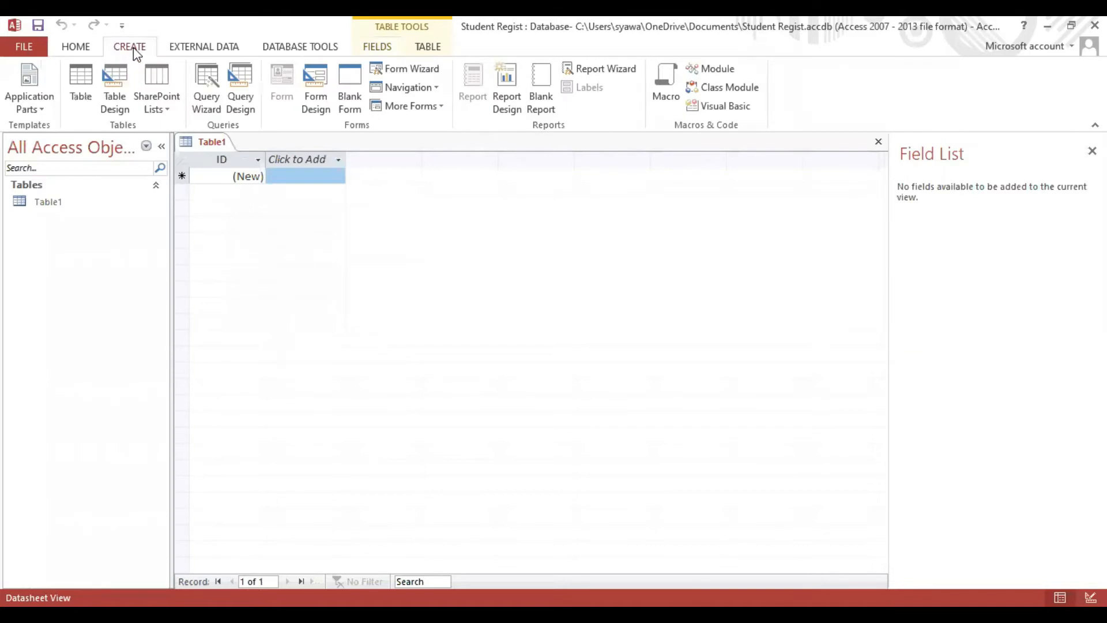
pyautogui.click(121, 103)
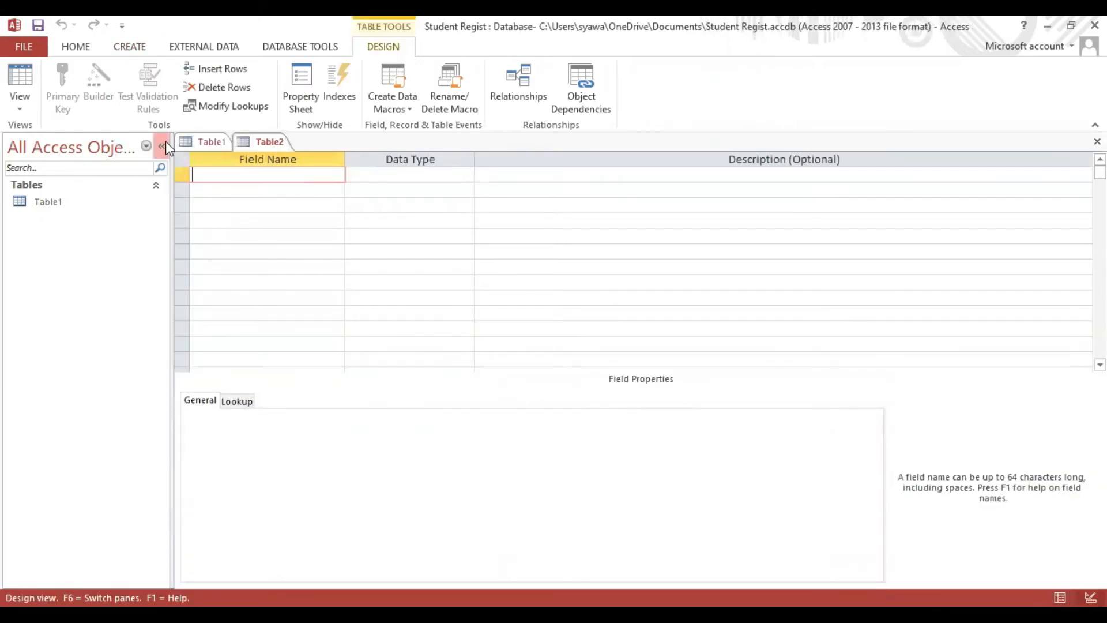
pyautogui.click(164, 146)
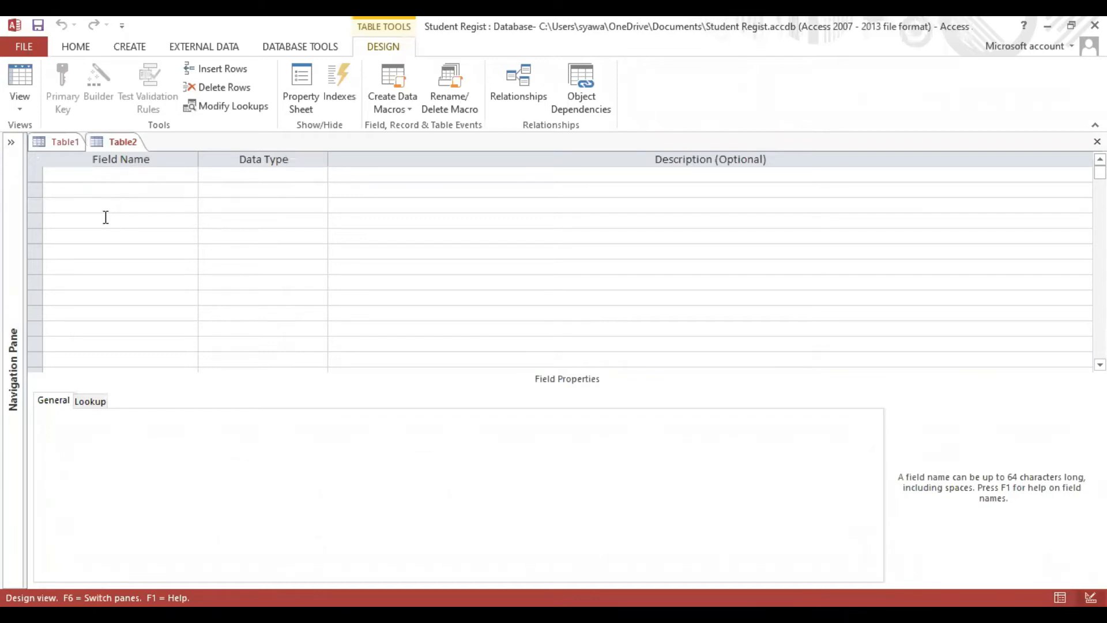
# Add a field named SID with the Number data type as the table's first field
pyautogui.click(143, 177)
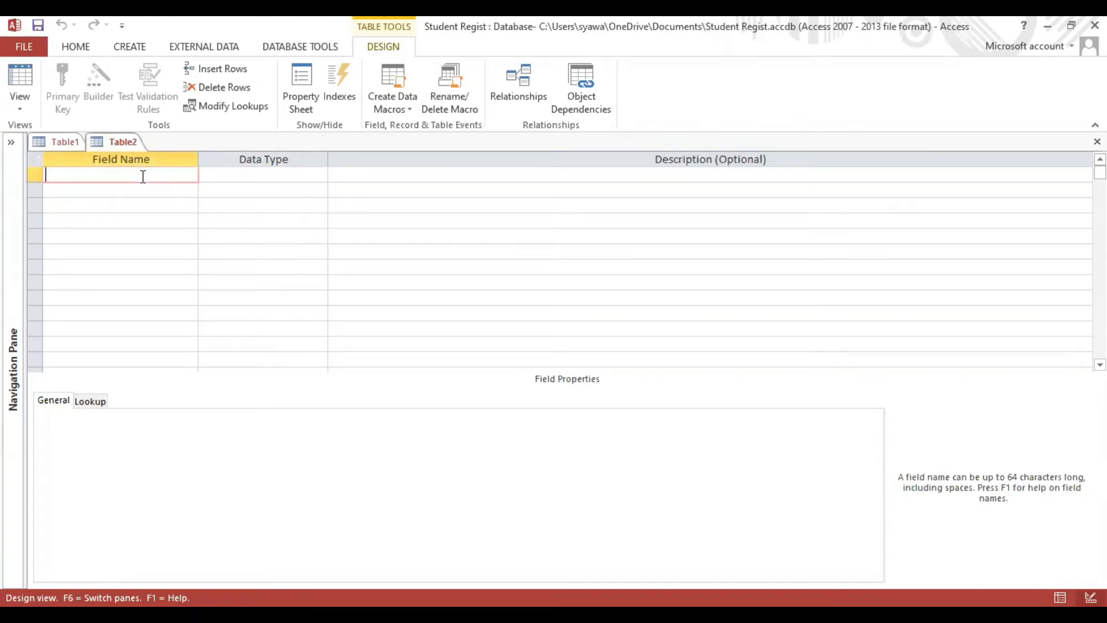
pyautogui.write('SID')
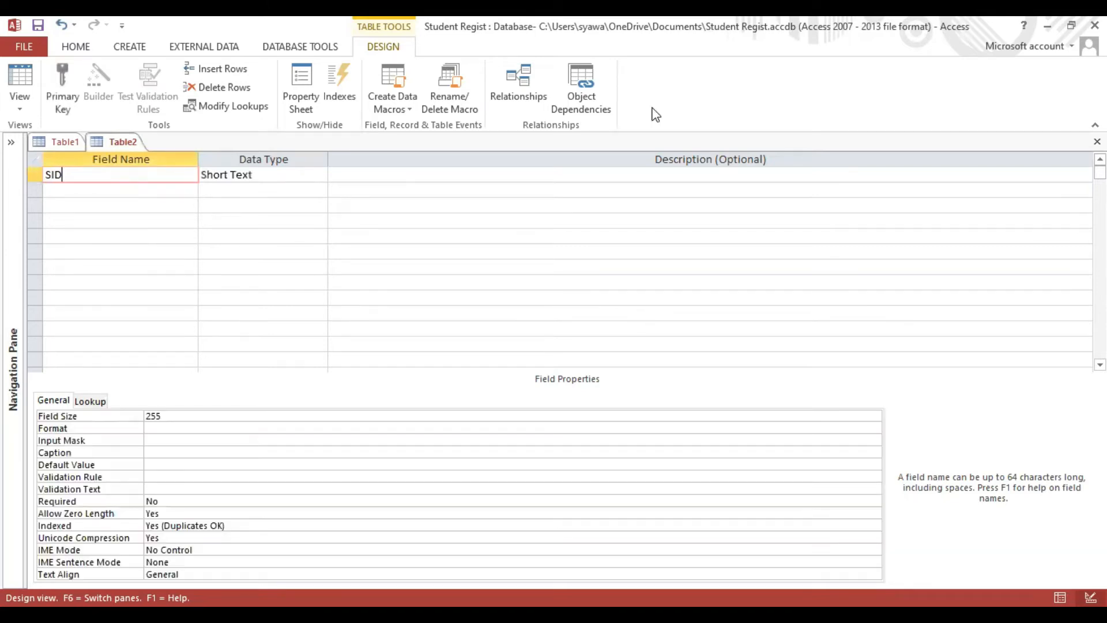
pyautogui.click(280, 174)
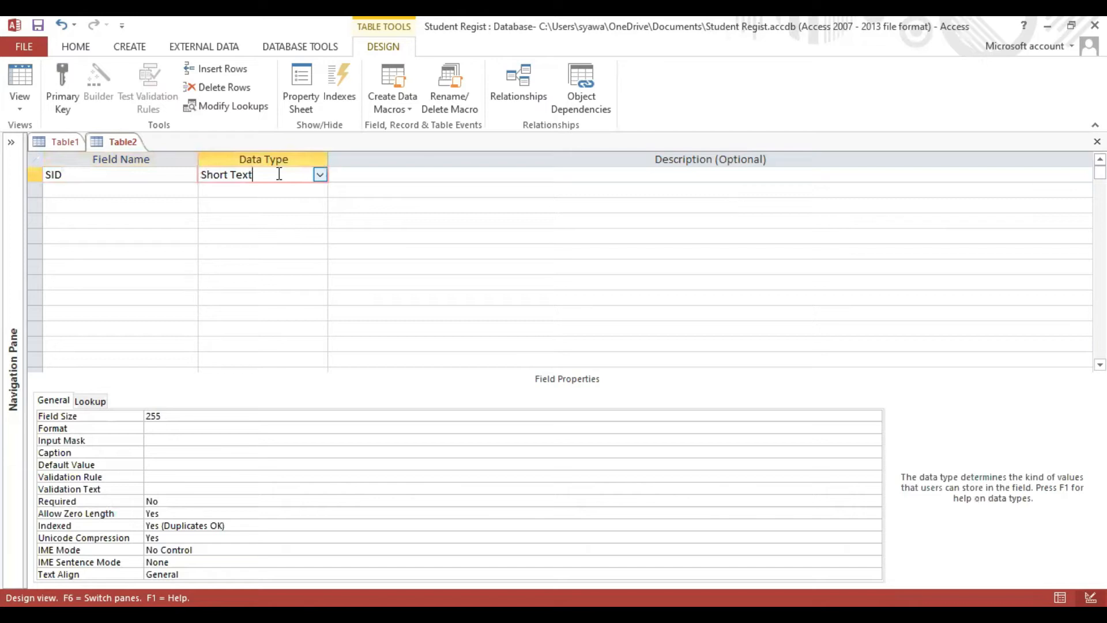
pyautogui.click(321, 178)
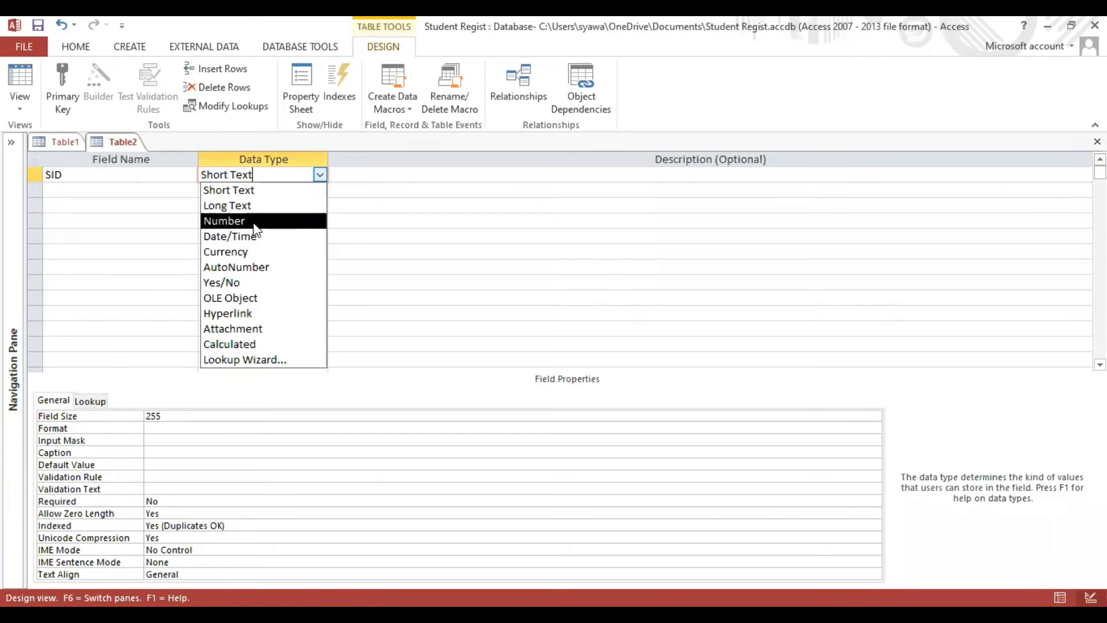
pyautogui.press('Up')
pyautogui.press('Escape')
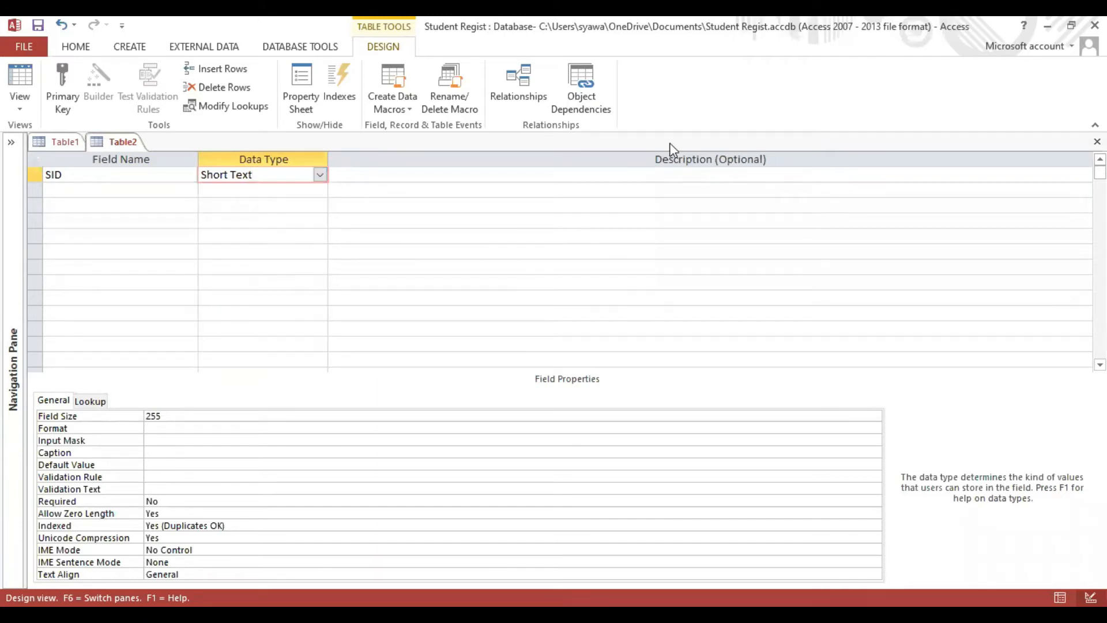
pyautogui.click(319, 174)
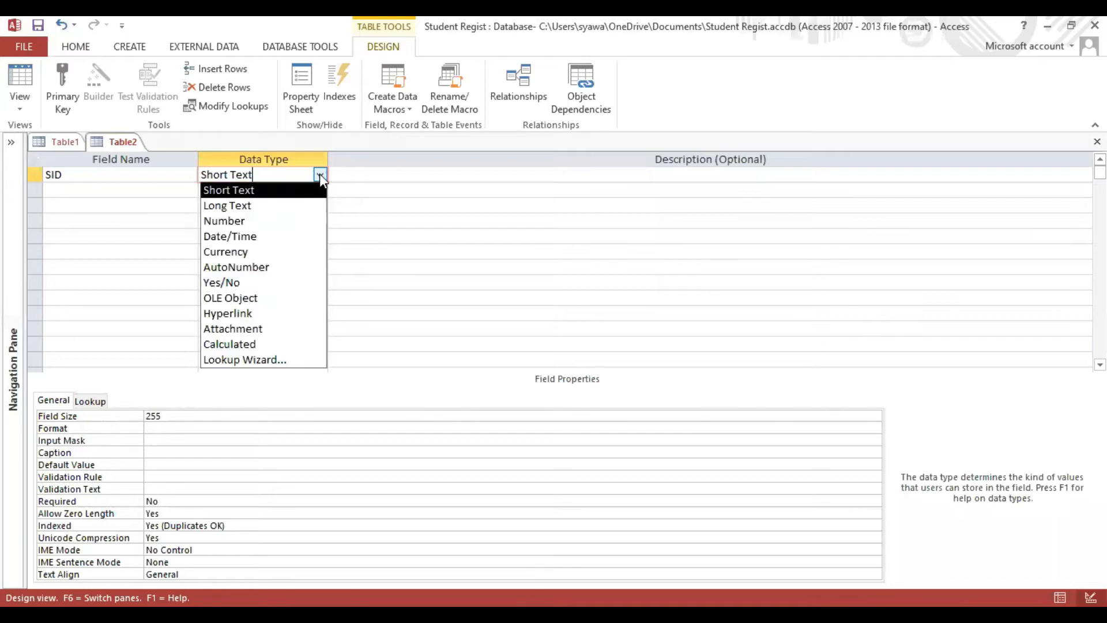
pyautogui.click(229, 223)
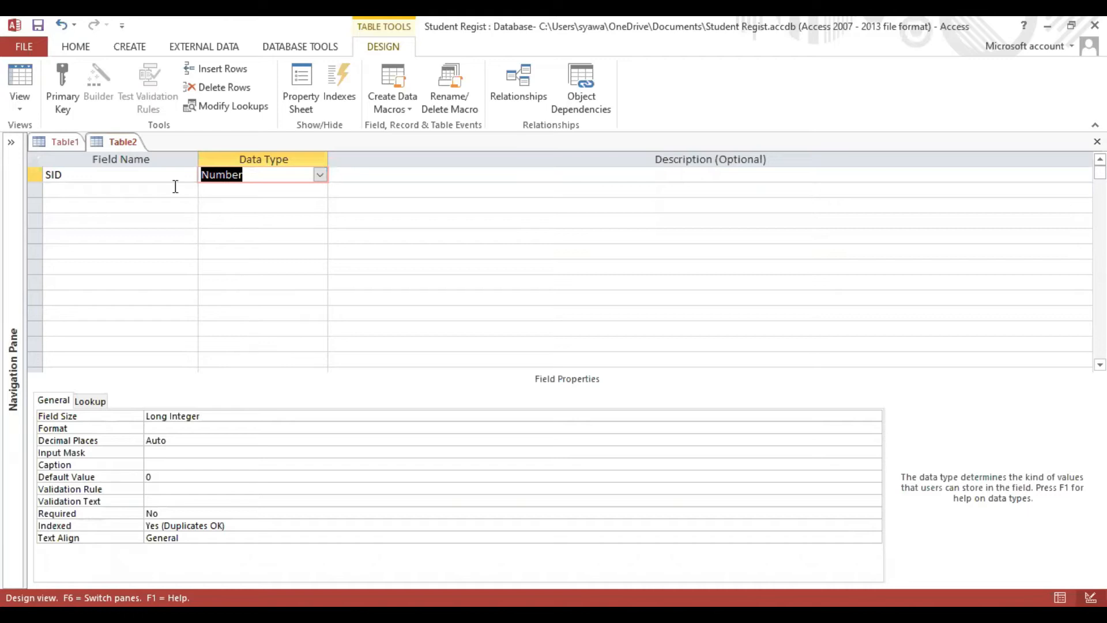
# Add a second field named Student Name, keeping the Short Text data type
pyautogui.click(156, 188)
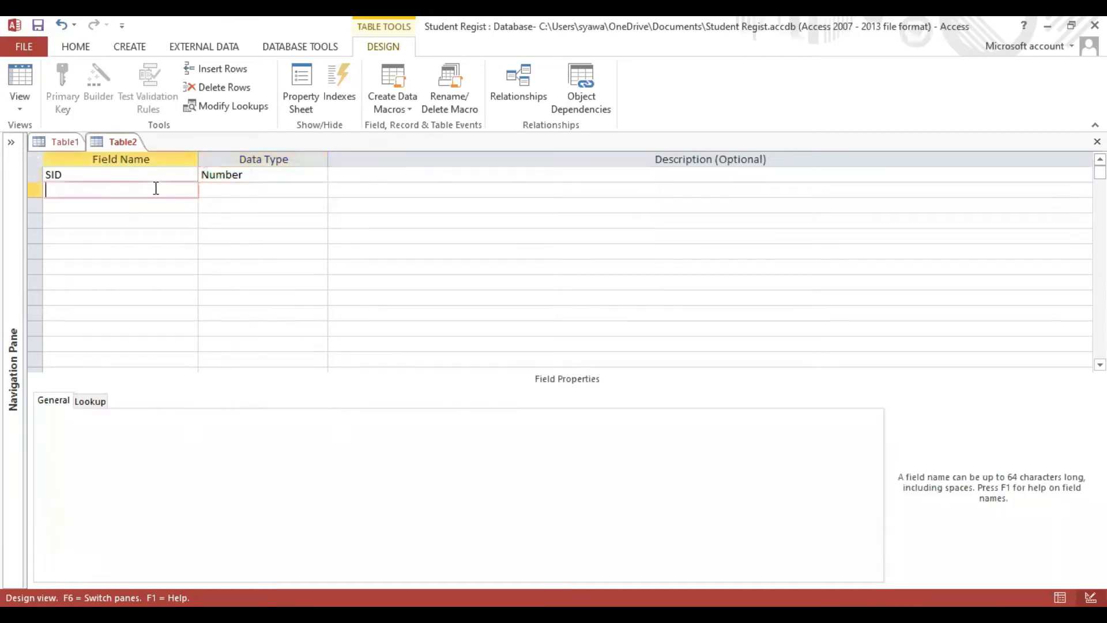
pyautogui.write('Student')
pyautogui.write('Name')
pyautogui.press('Tab')
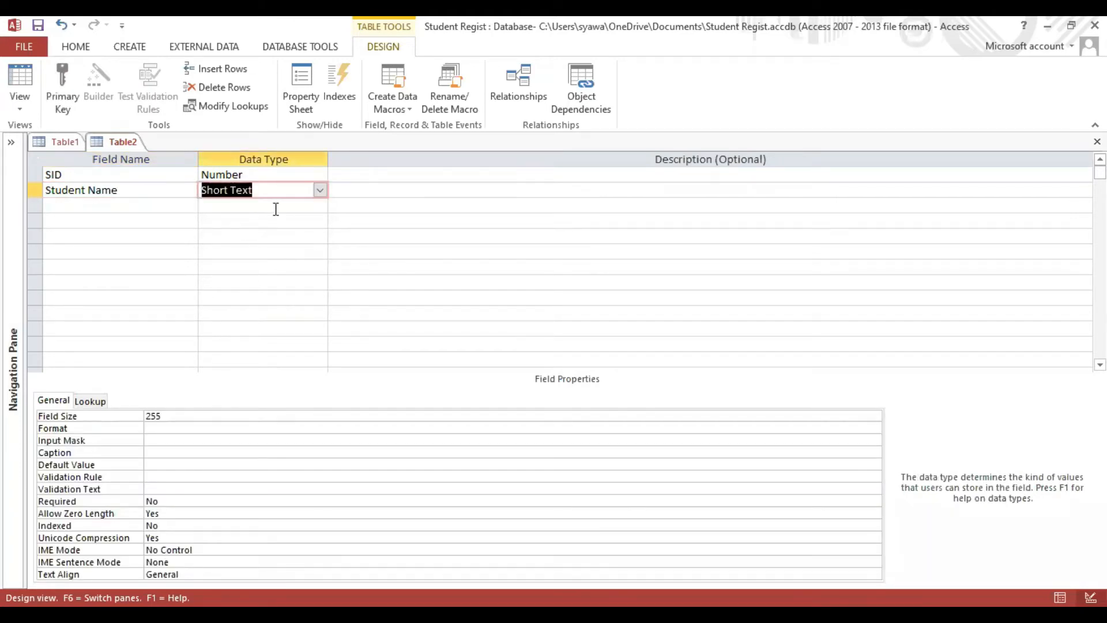
pyautogui.click(320, 191)
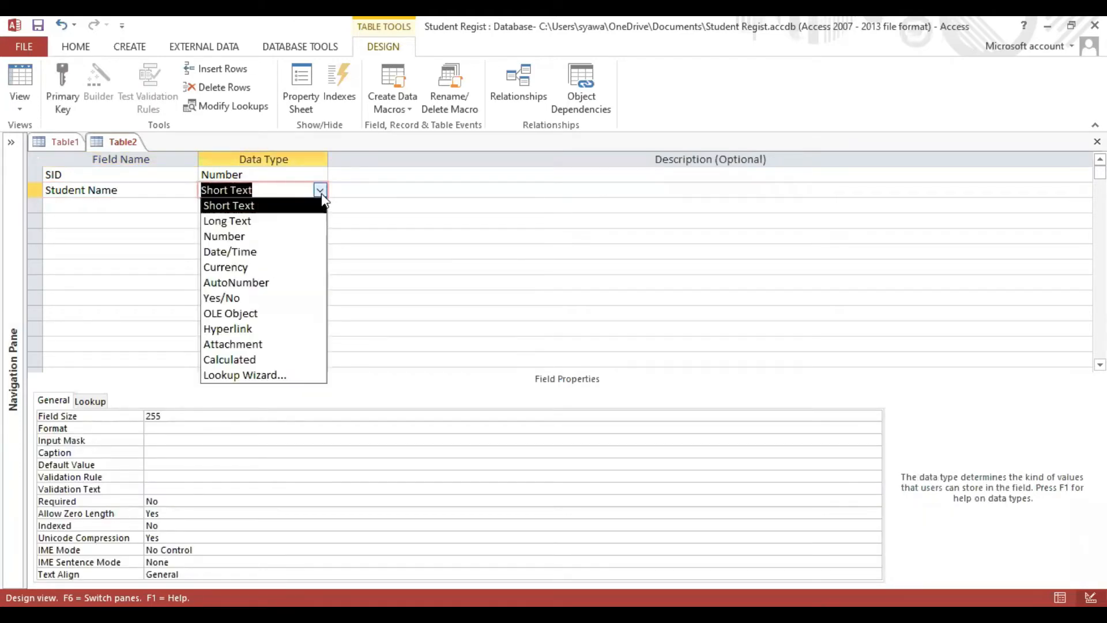
pyautogui.click(321, 194)
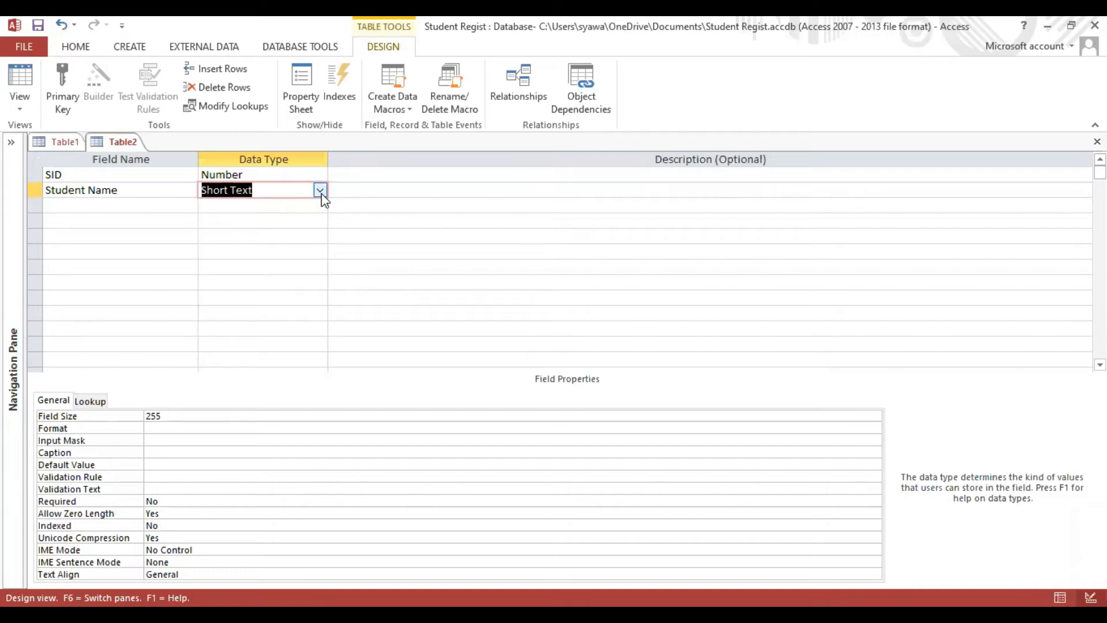
# Set the Student Name field's size to 30
pyautogui.click(192, 418)
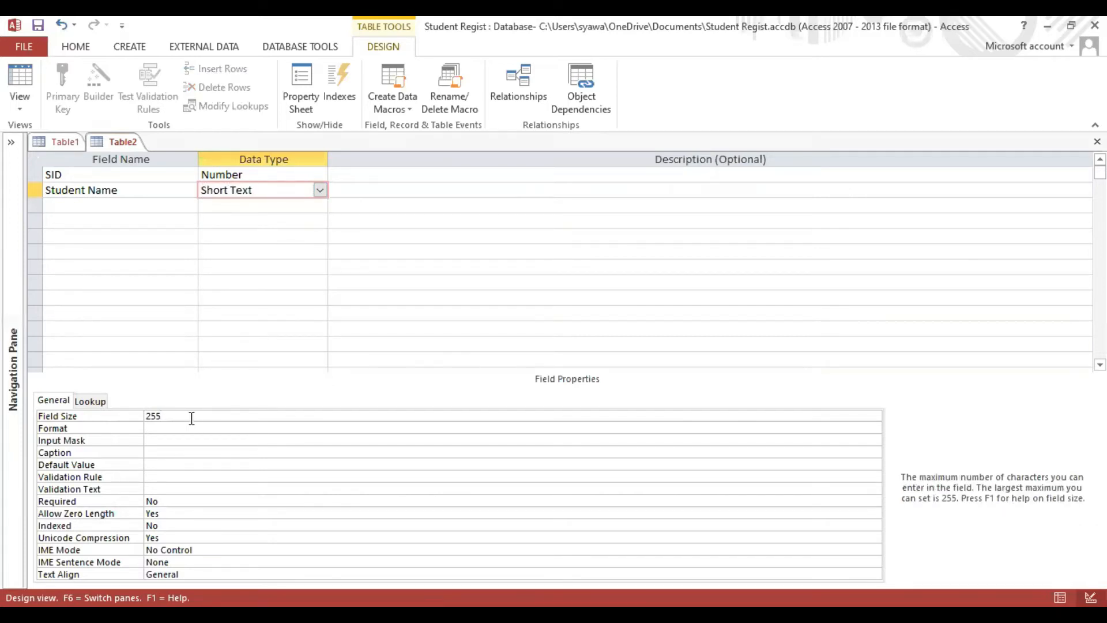
pyautogui.press('BackSpace')
pyautogui.press('BackSpace')
pyautogui.write('30')
# Give the Student Name field the validation rule Is Not Null and the validation text "Please enter student name"
pyautogui.click(166, 477)
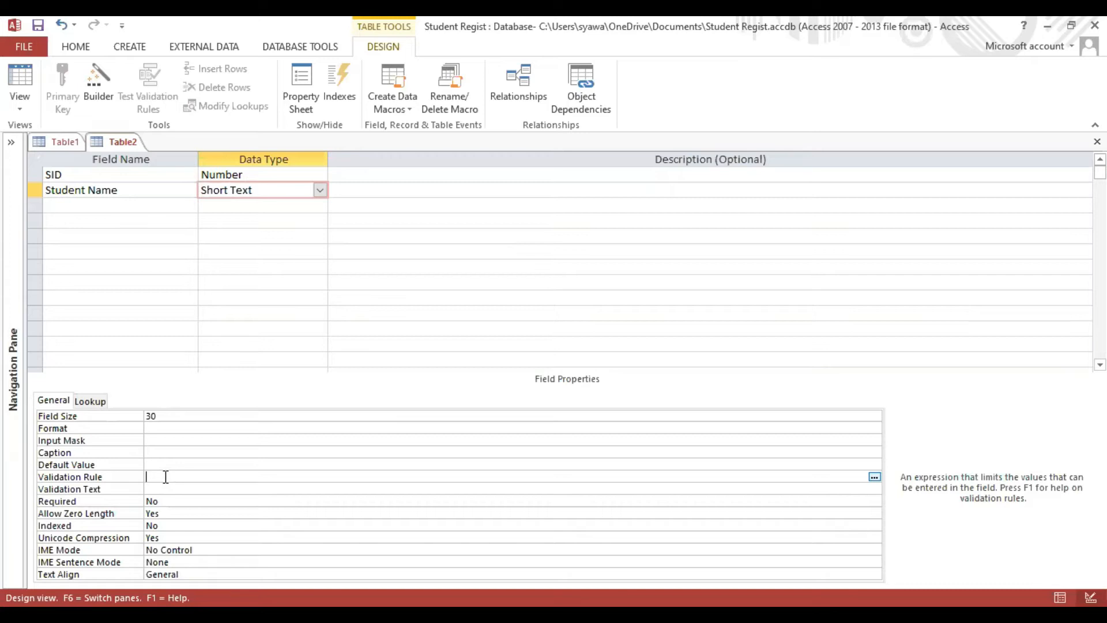
pyautogui.write('is not ')
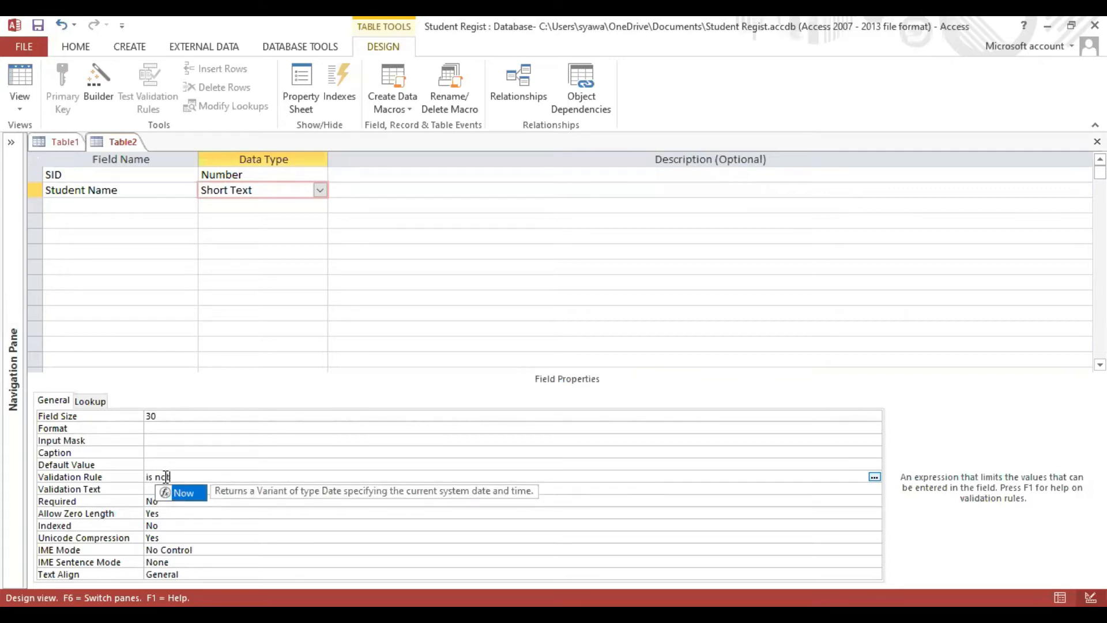
pyautogui.write('null')
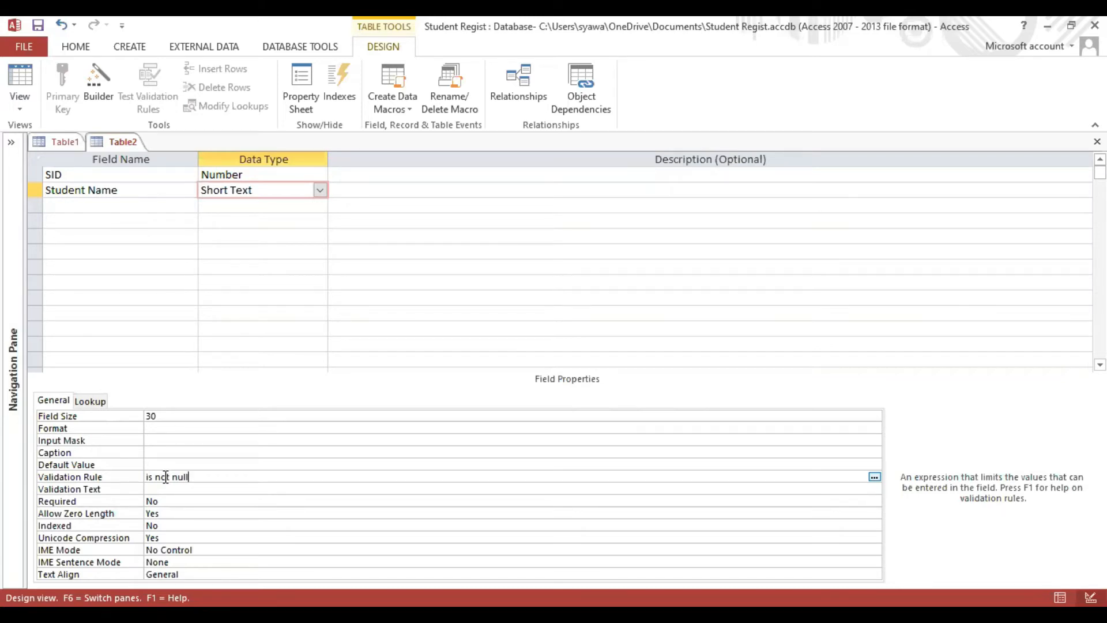
pyautogui.click(159, 490)
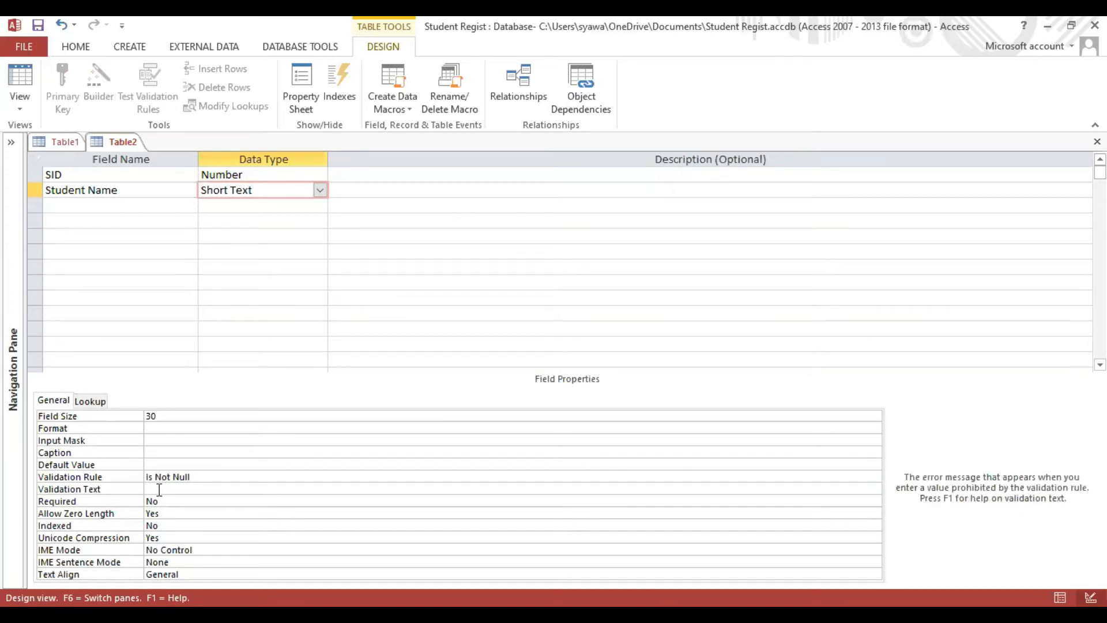
pyautogui.write('Please enter student name')
pyautogui.click(81, 206)
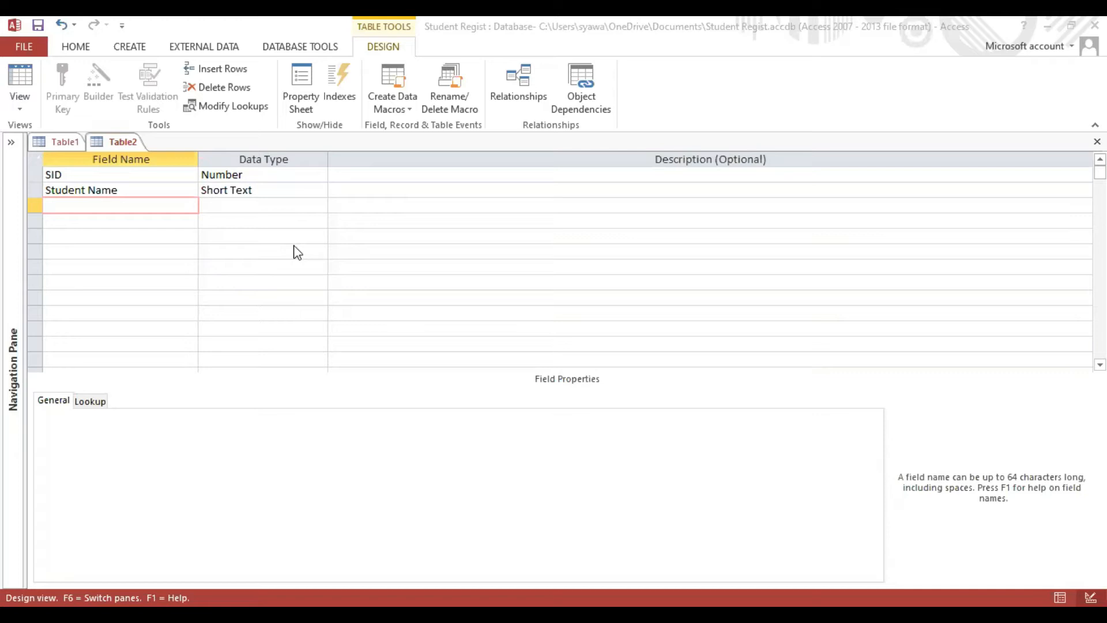
pyautogui.click(269, 191)
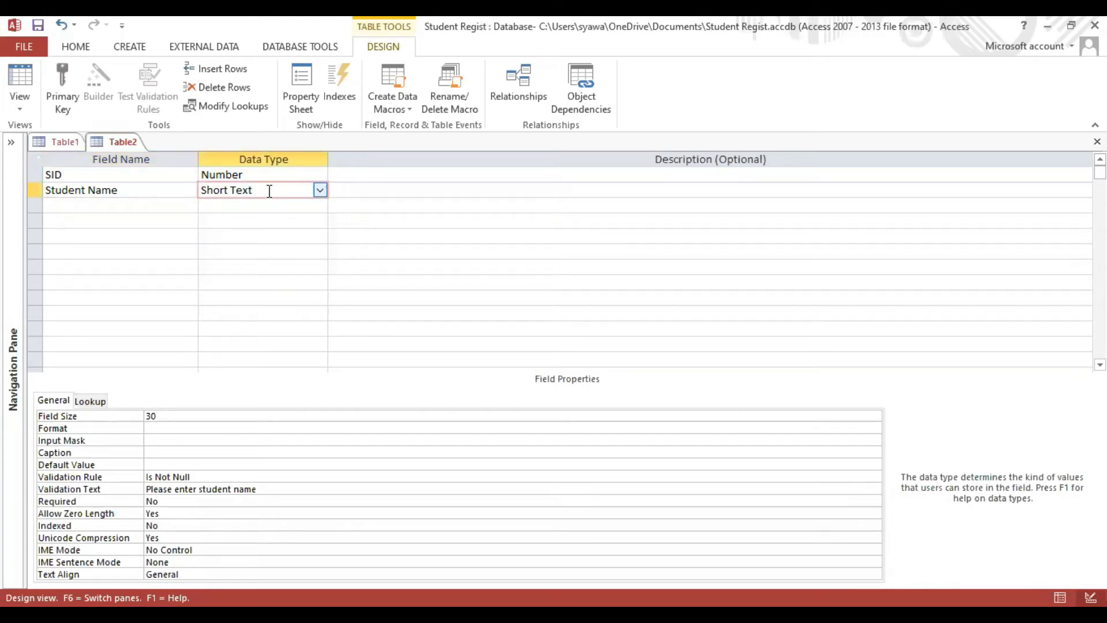
# Add a third field named Father's Name with the Short Text data type
pyautogui.click(164, 205)
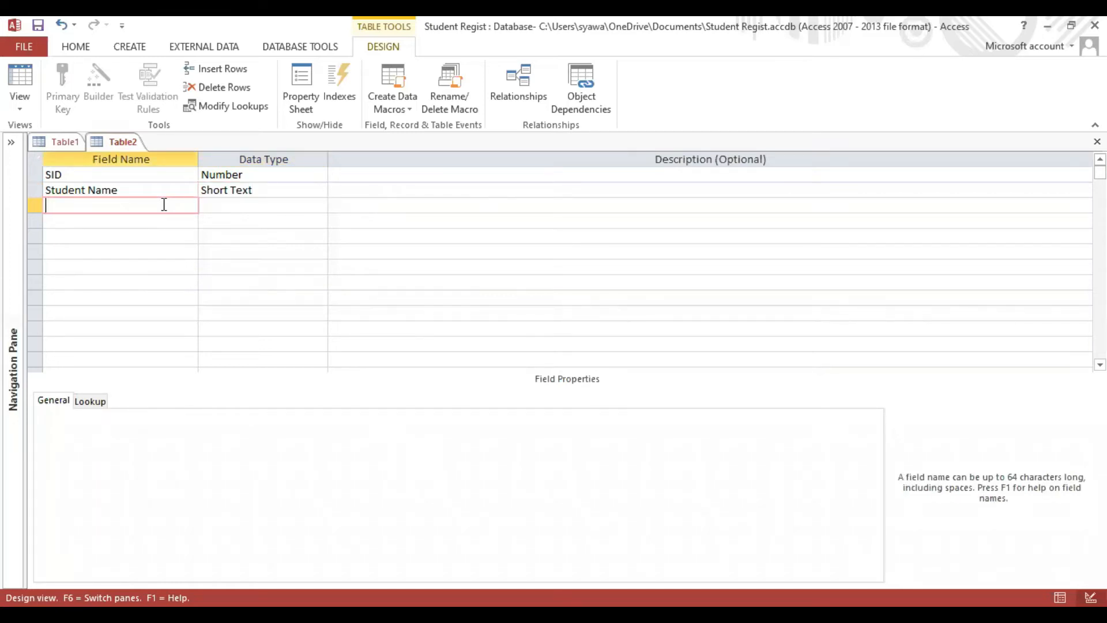
pyautogui.write("Father's Name")
pyautogui.click(225, 207)
pyautogui.click(320, 206)
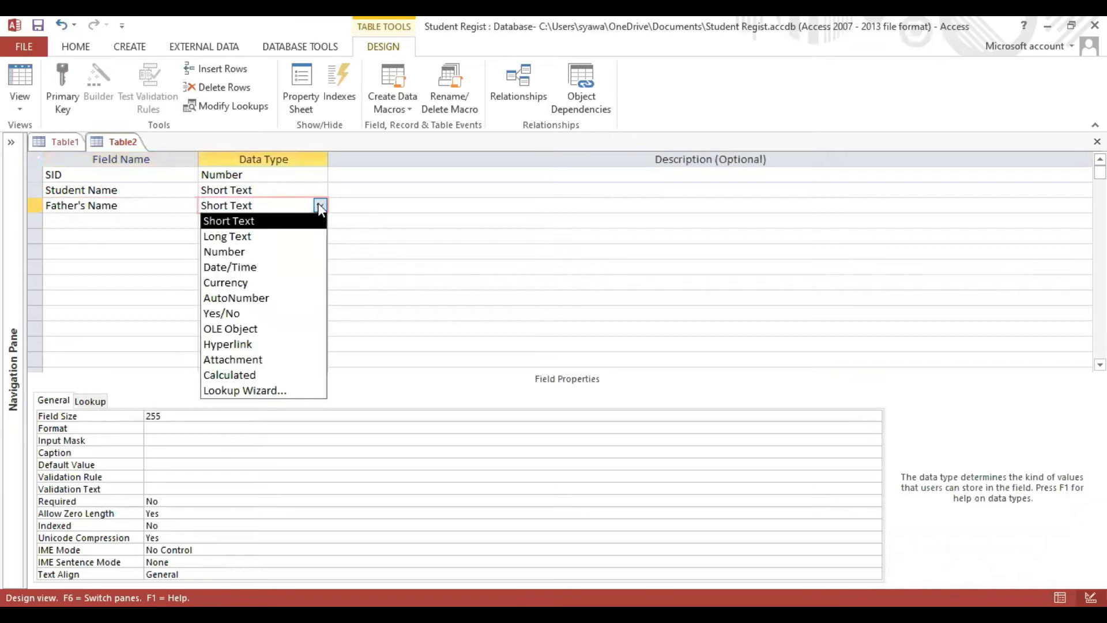
pyautogui.click(276, 222)
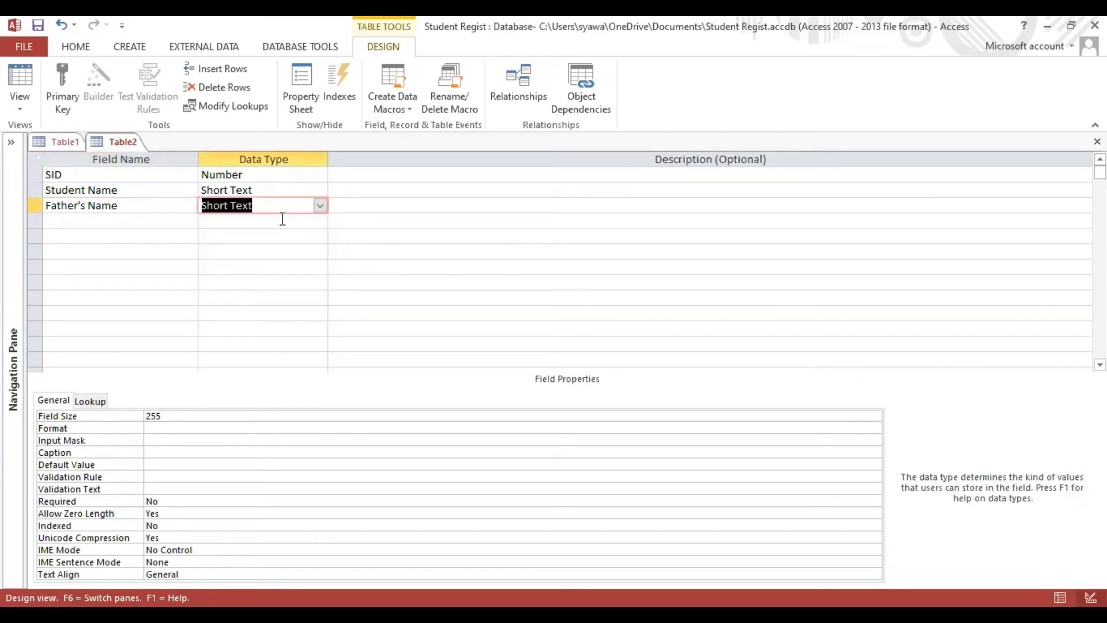
# Set the Father's Name field's size to 30
pyautogui.click(179, 418)
pyautogui.press('BackSpace')
pyautogui.press('BackSpace')
pyautogui.press('BackSpace')
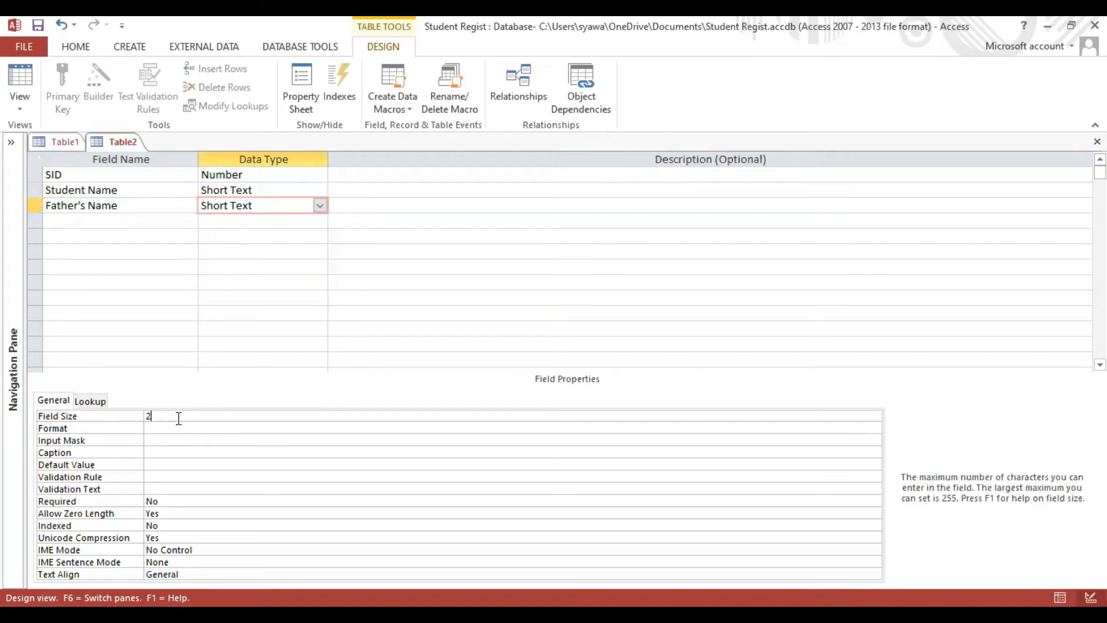
pyautogui.write('30')
# Add a fourth field named Address, keeping the Short Text data type
pyautogui.click(162, 222)
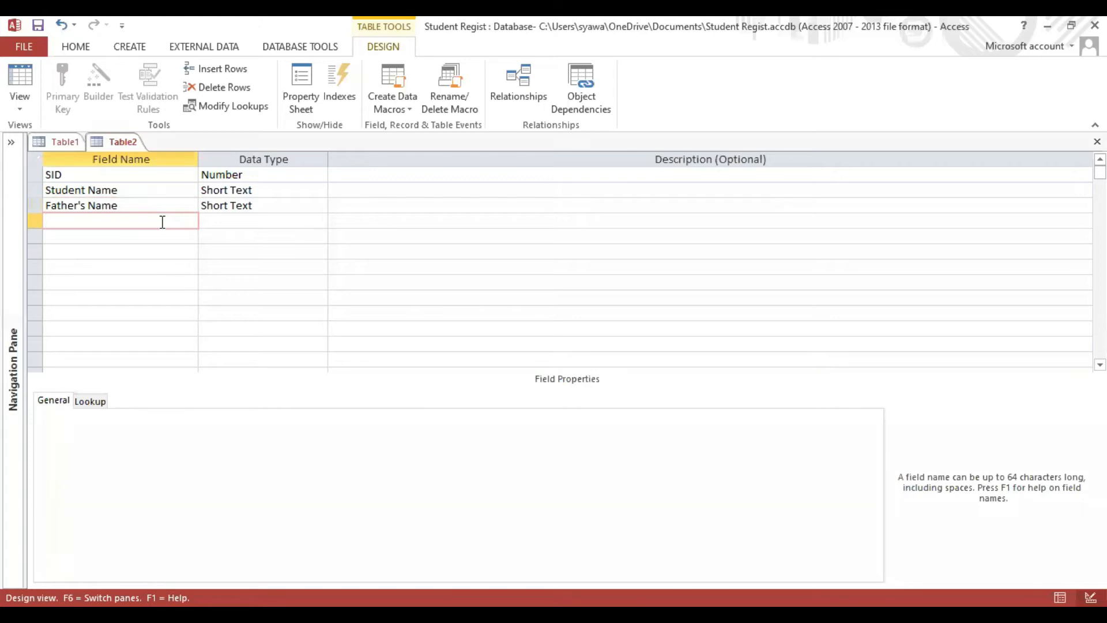
pyautogui.write('Address')
pyautogui.click(229, 224)
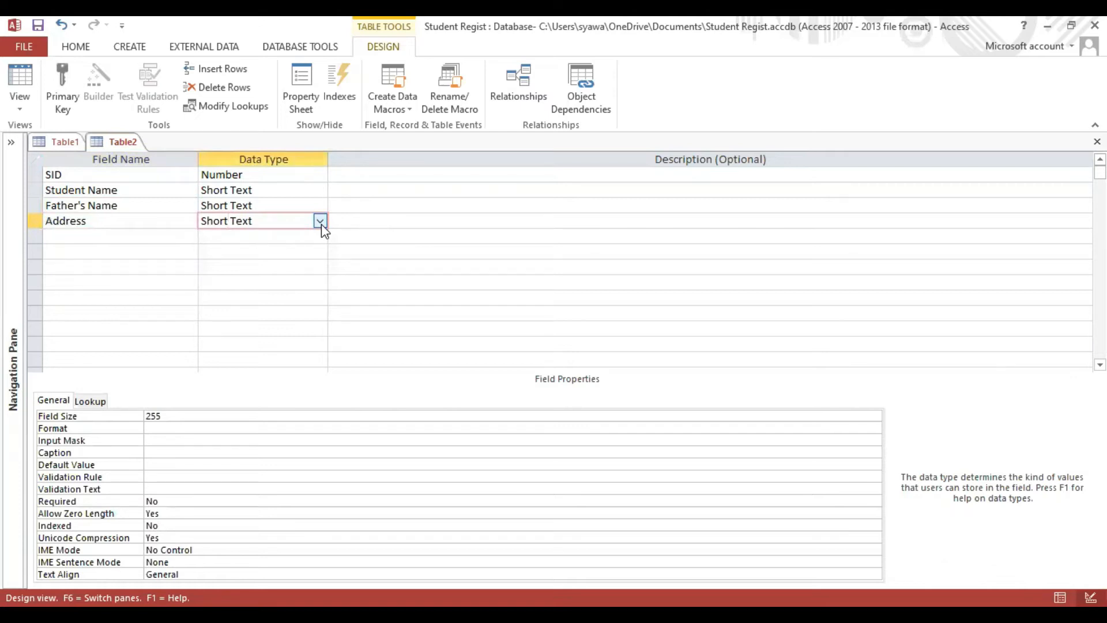
pyautogui.click(112, 237)
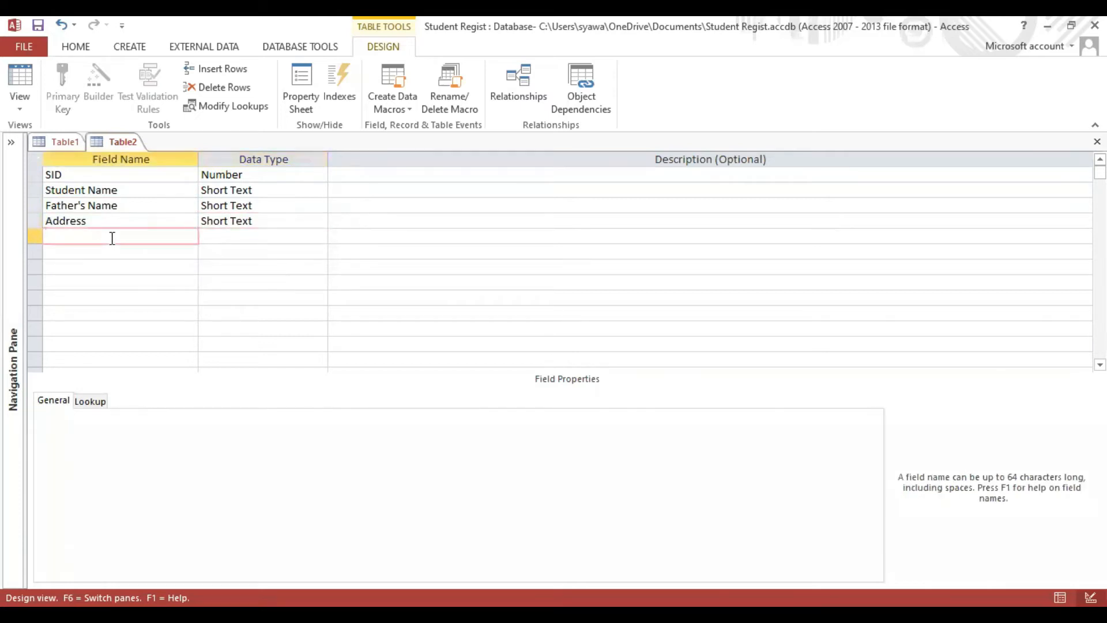
pyautogui.write('Gender')
pyautogui.press('BackSpace')
pyautogui.press('BackSpace')
pyautogui.press('BackSpace')
pyautogui.press('BackSpace')
pyautogui.press('BackSpace')
pyautogui.press('BackSpace')
# Add a fifth field named Class and start the Lookup Wizard for it, choosing to type in the values
pyautogui.write('Class')
pyautogui.click(265, 236)
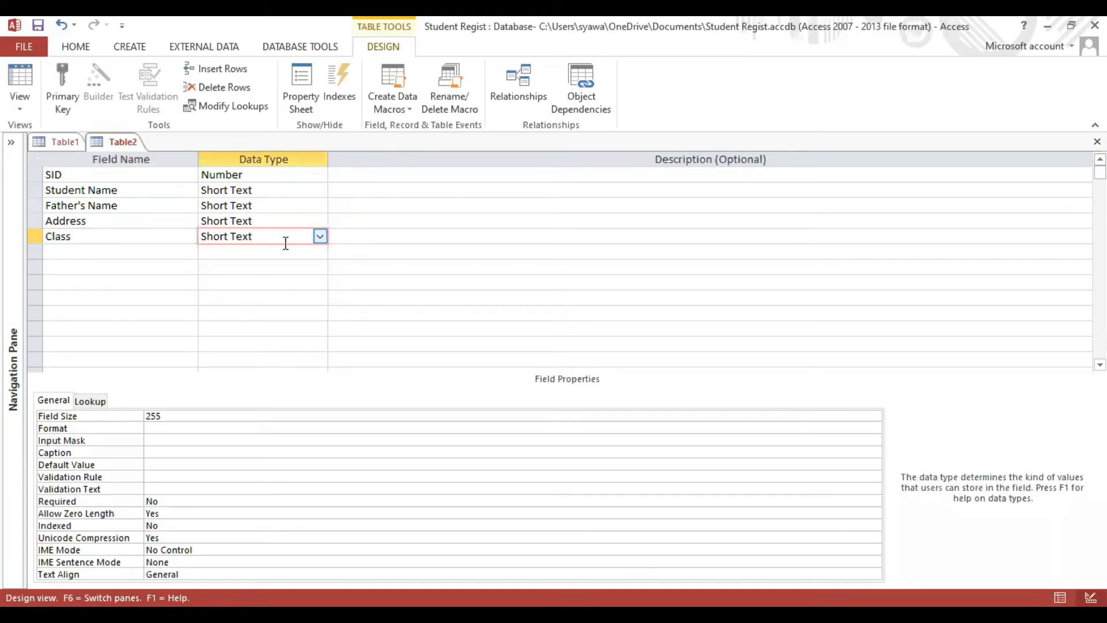
pyautogui.click(320, 237)
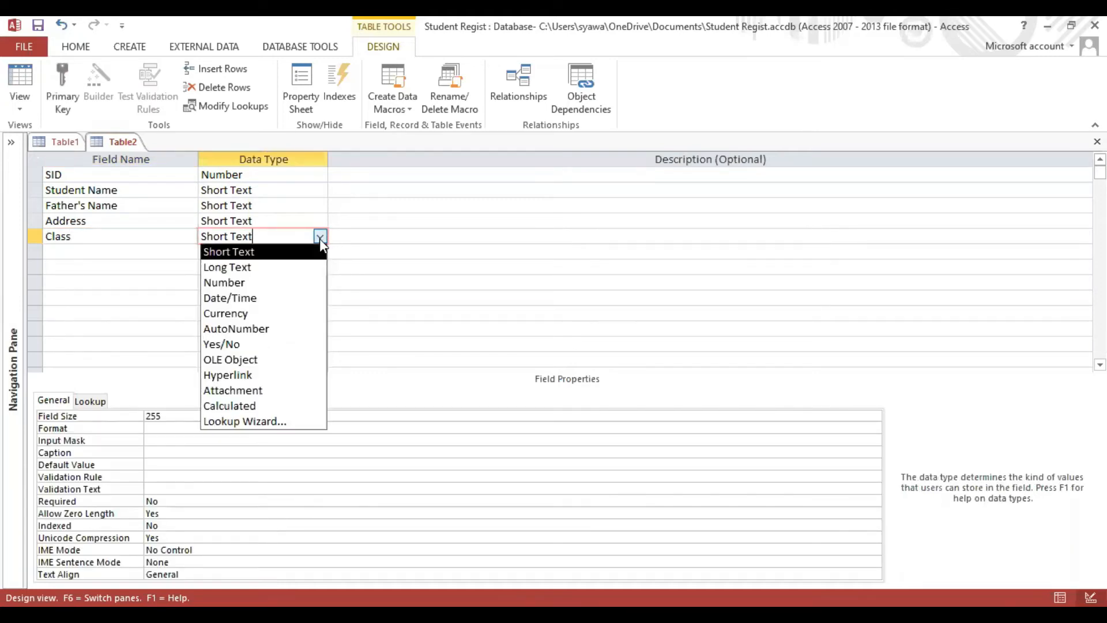
pyautogui.click(260, 423)
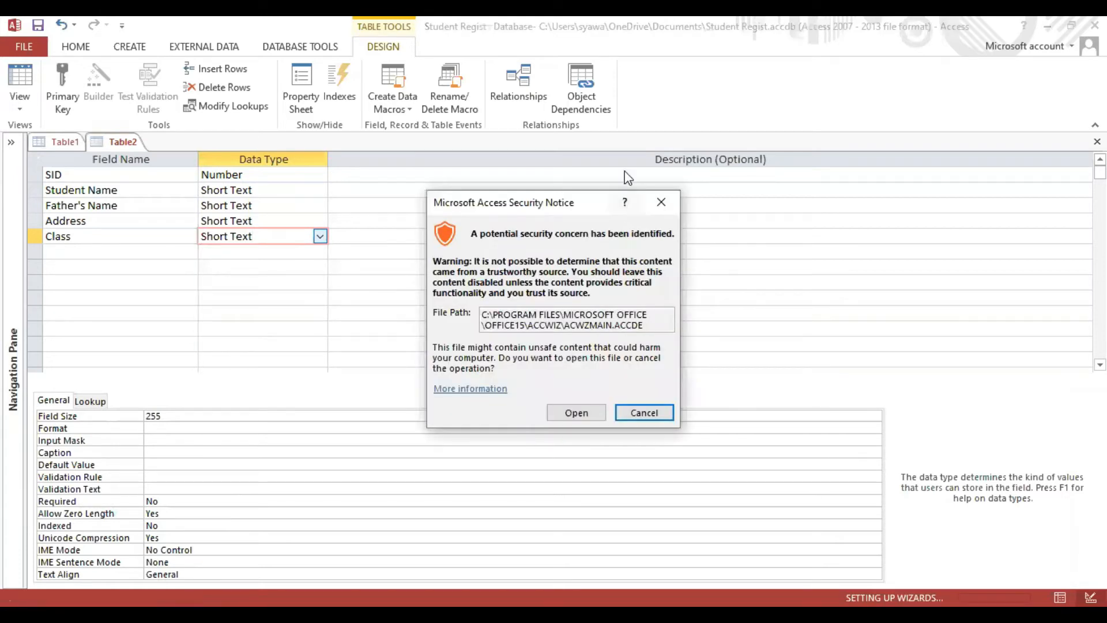
pyautogui.click(583, 414)
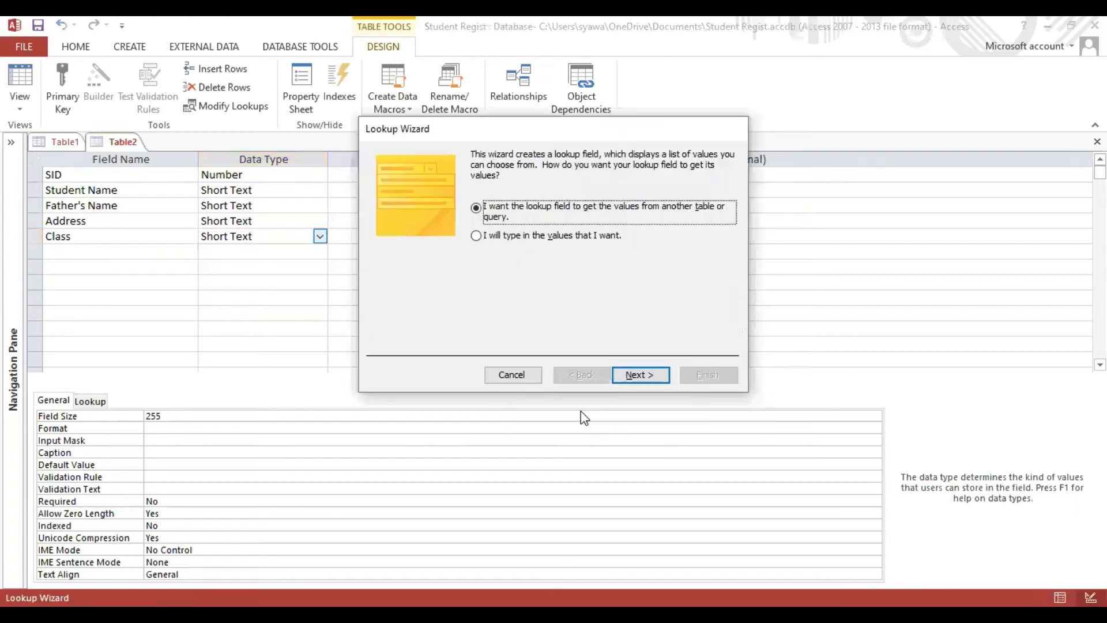
pyautogui.click(511, 239)
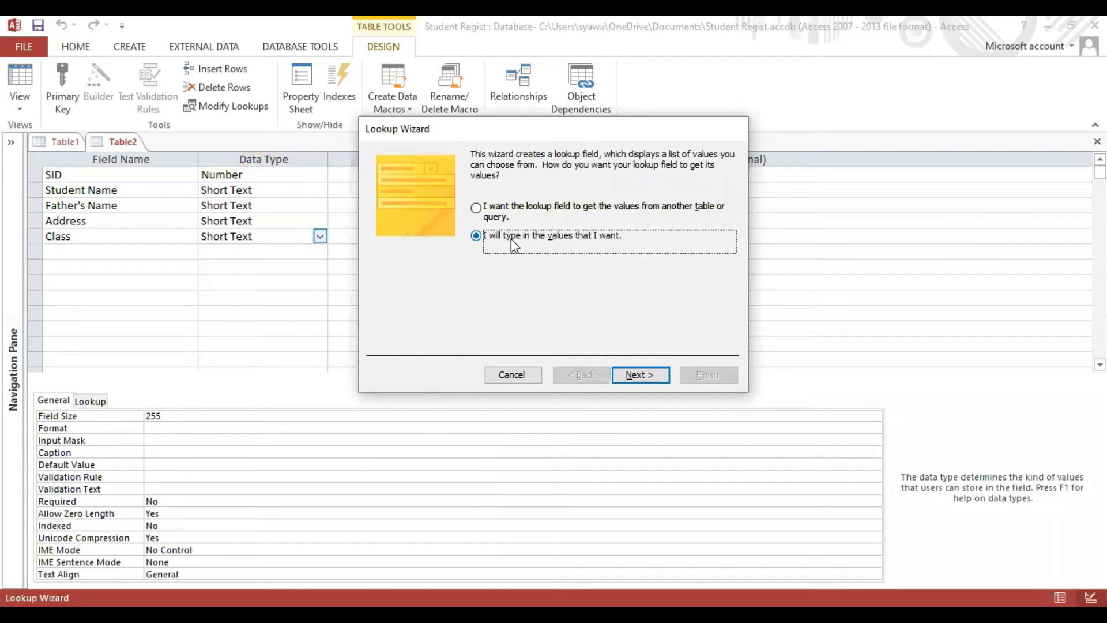
pyautogui.click(634, 375)
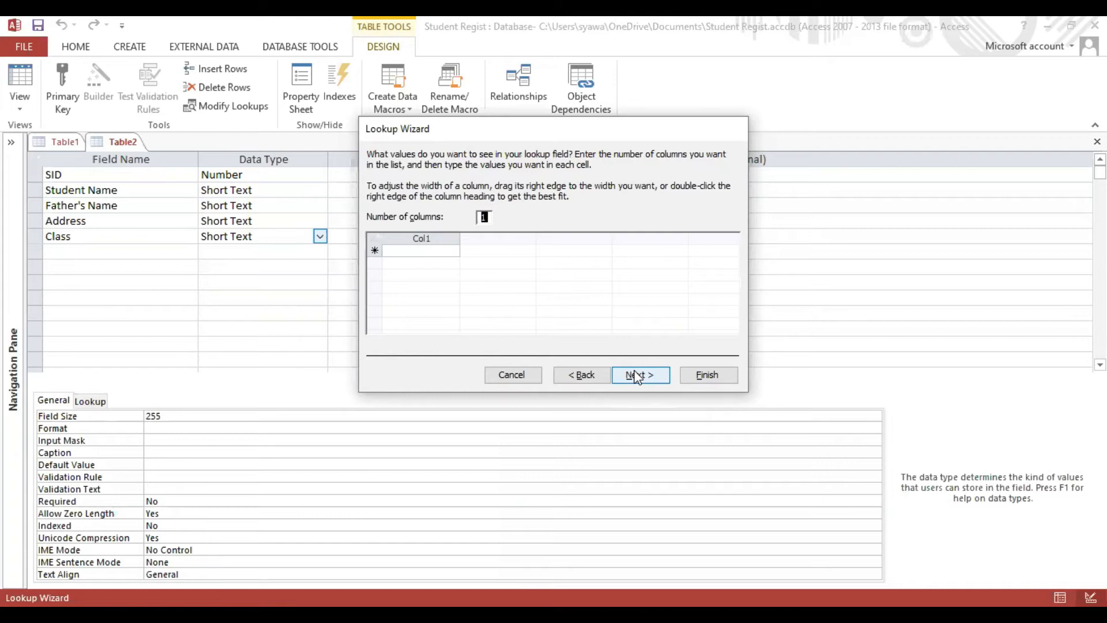
# Enter BS_I and BS_II as the first two values in the Class lookup list
pyautogui.click(404, 252)
pyautogui.write('Bs')
pyautogui.press('BackSpace')
pyautogui.press('capslock')
pyautogui.write('S')
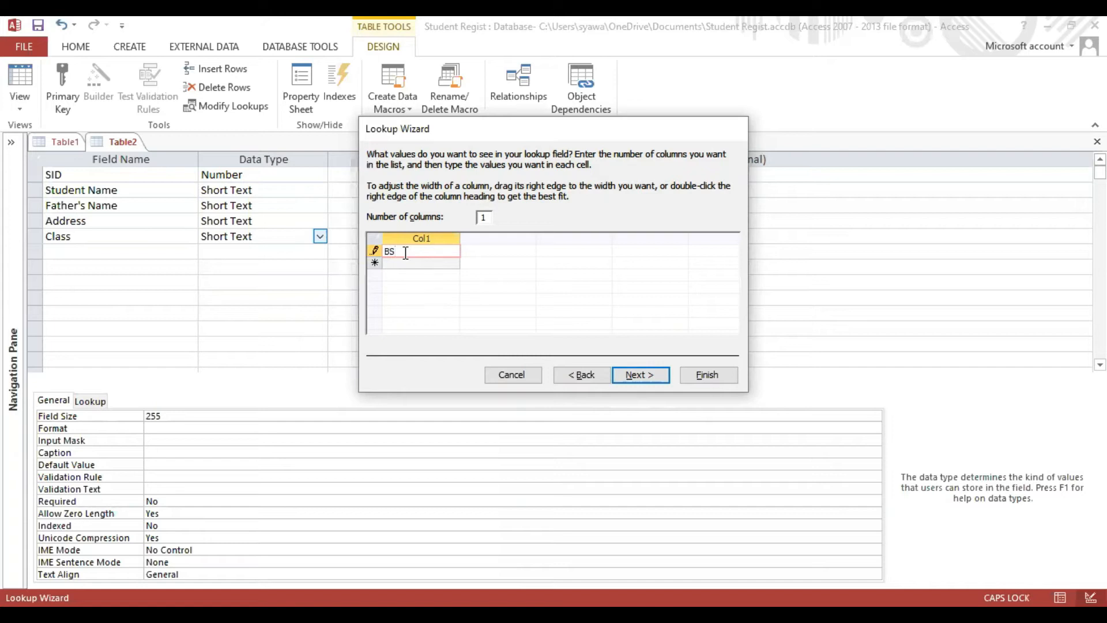
pyautogui.write('_I')
pyautogui.click(407, 264)
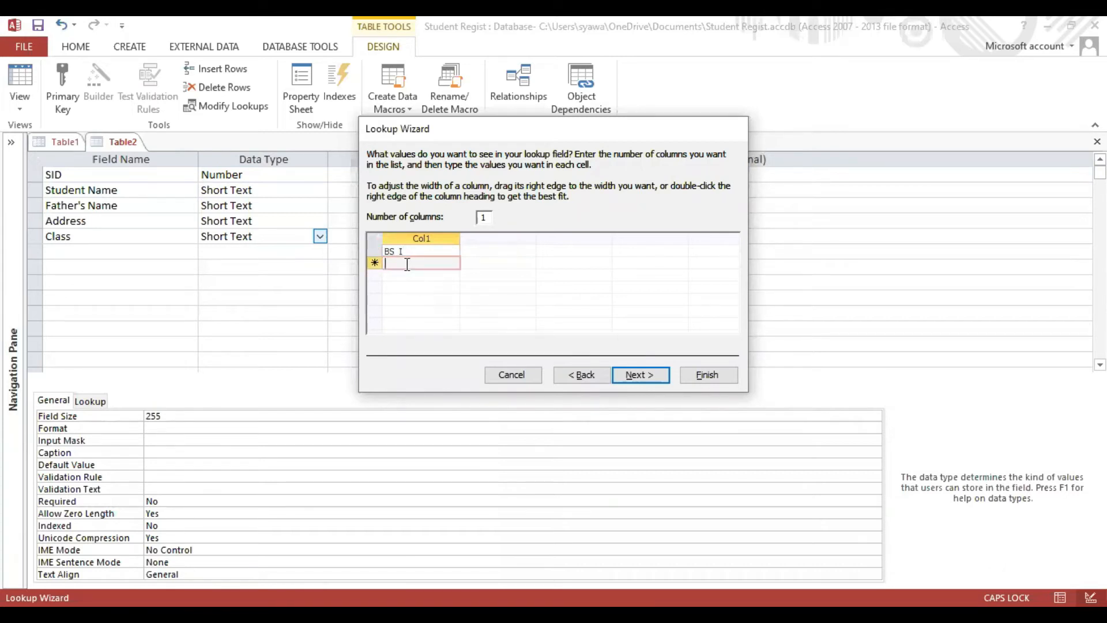
pyautogui.write('BS_II')
pyautogui.hotkey('alt', 'n')
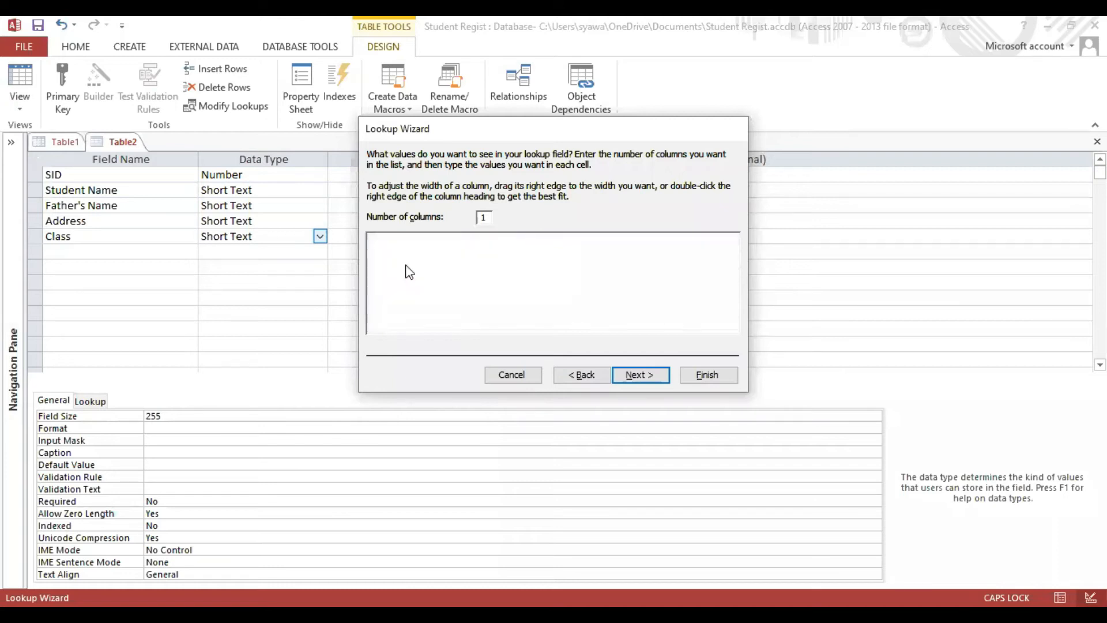
pyautogui.click(579, 376)
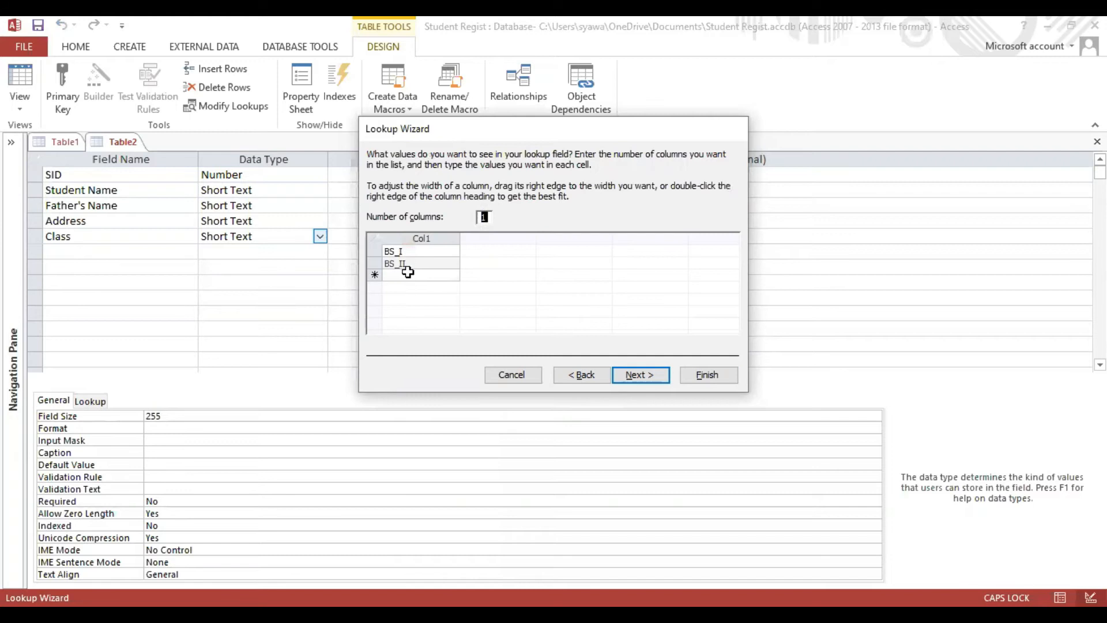
# Add BS_III, BS_IV and BS_V to the Class lookup list below the existing values
pyautogui.click(411, 276)
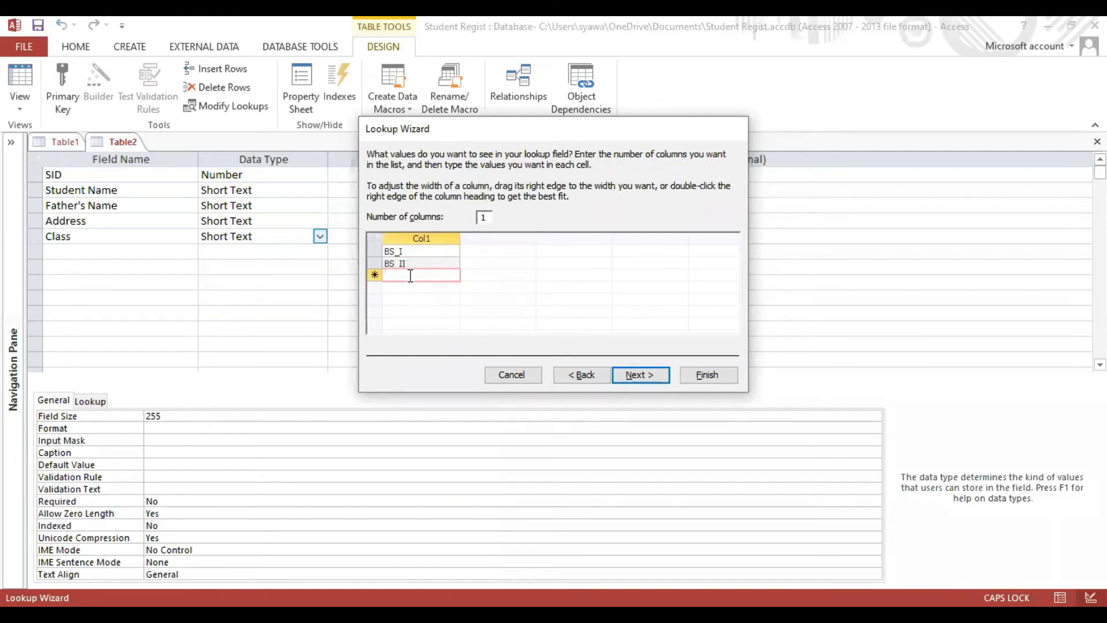
pyautogui.write('BS')
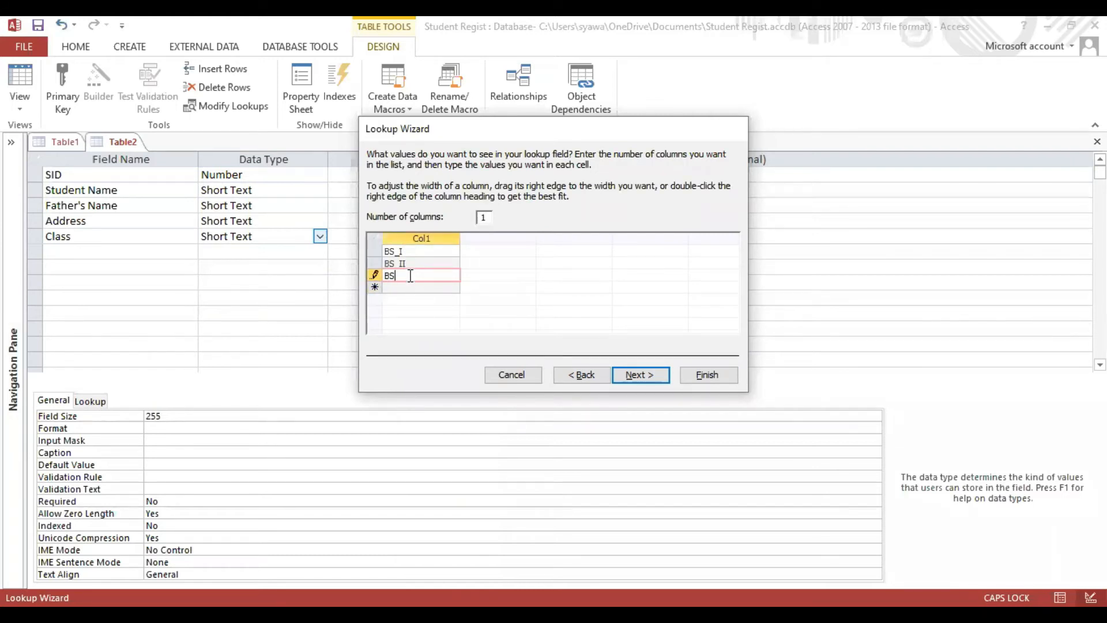
pyautogui.write('_III')
pyautogui.click(417, 289)
pyautogui.write('B')
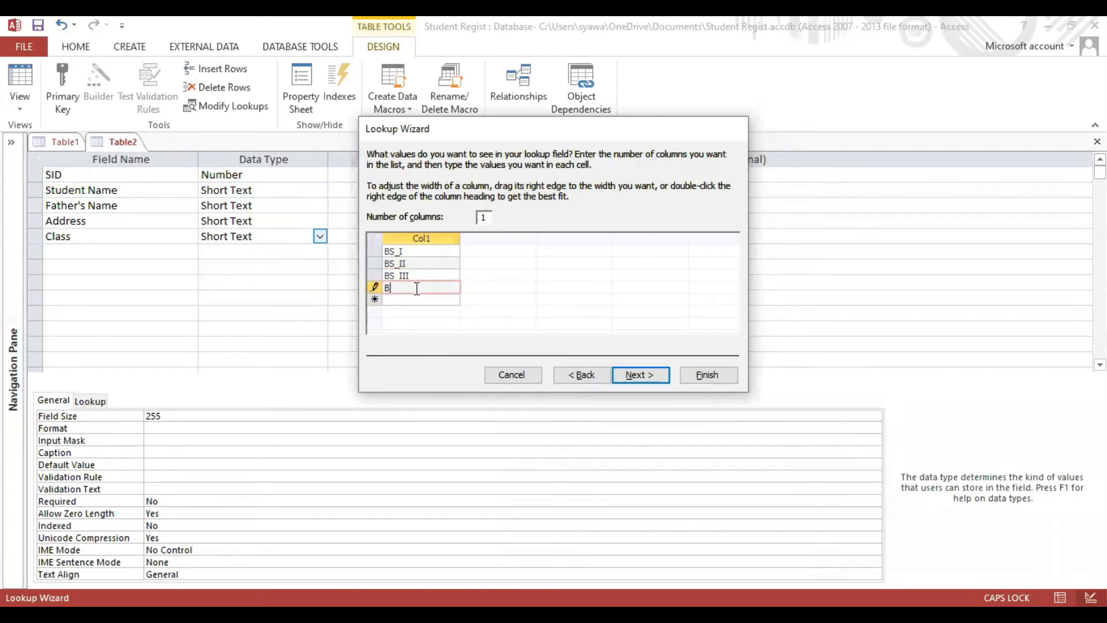
pyautogui.write('S_IV')
pyautogui.click(408, 300)
pyautogui.write('BS_V')
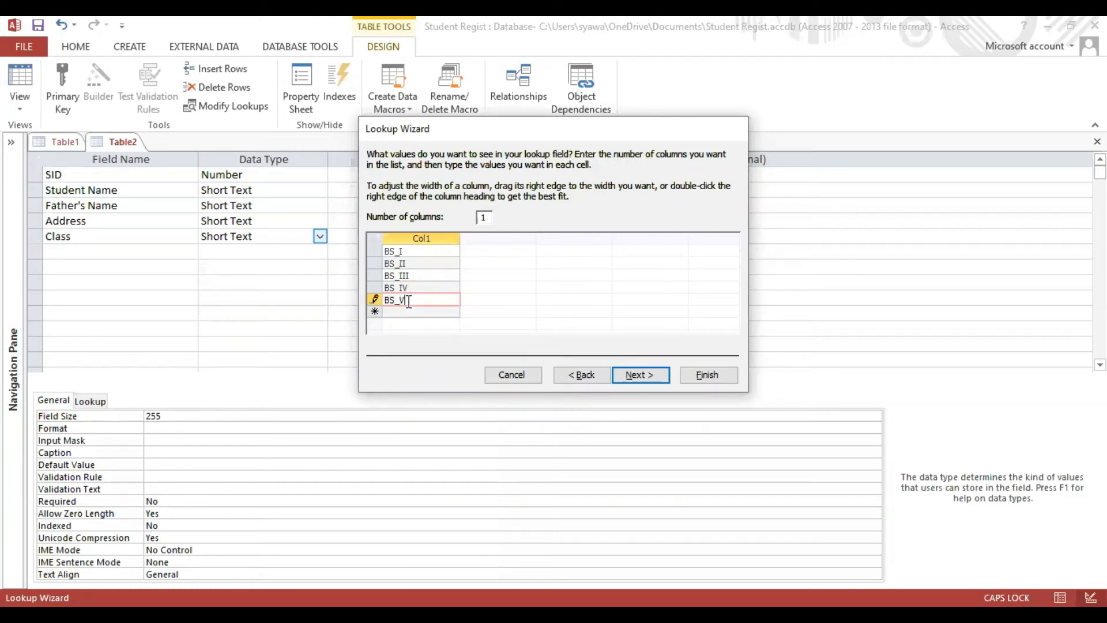
# Limit entries in the Class lookup field to the list and finish the wizard
pyautogui.click(633, 376)
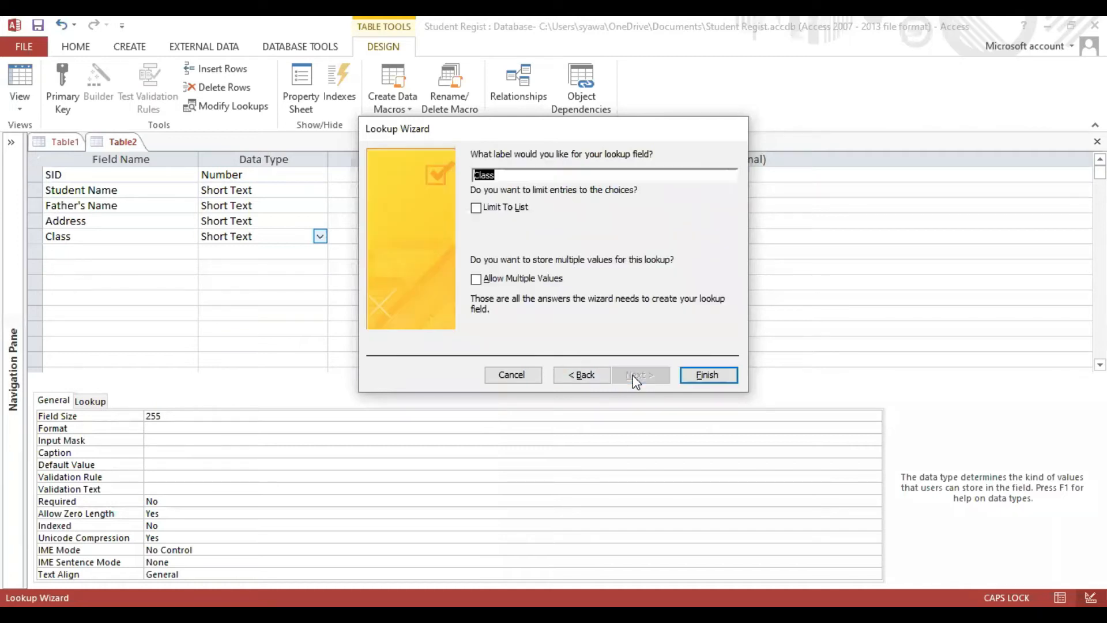
pyautogui.click(500, 210)
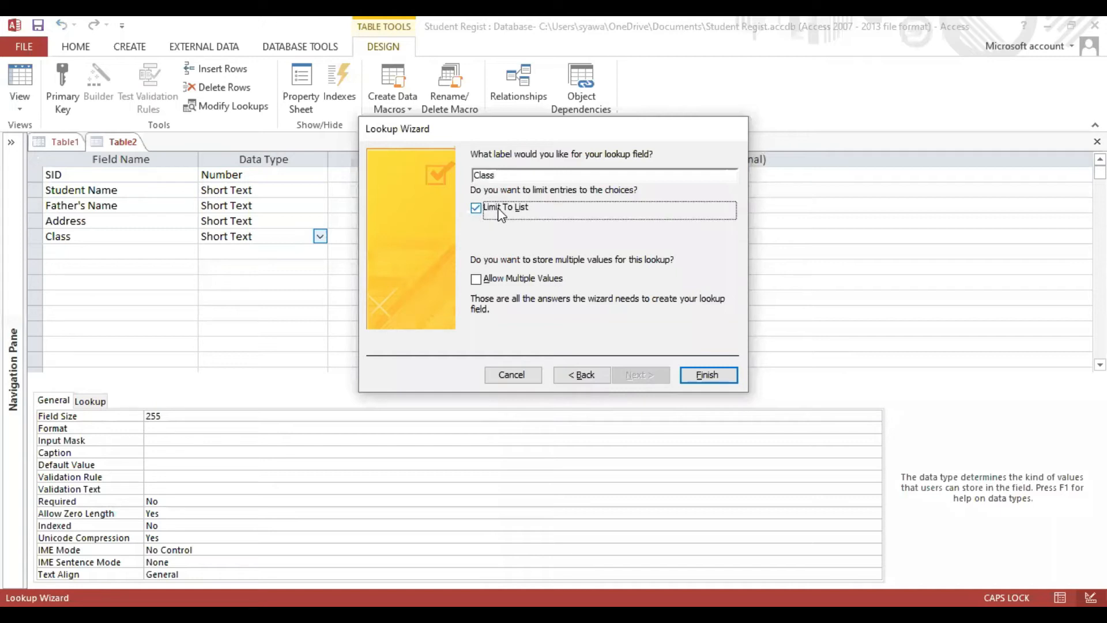
pyautogui.click(707, 375)
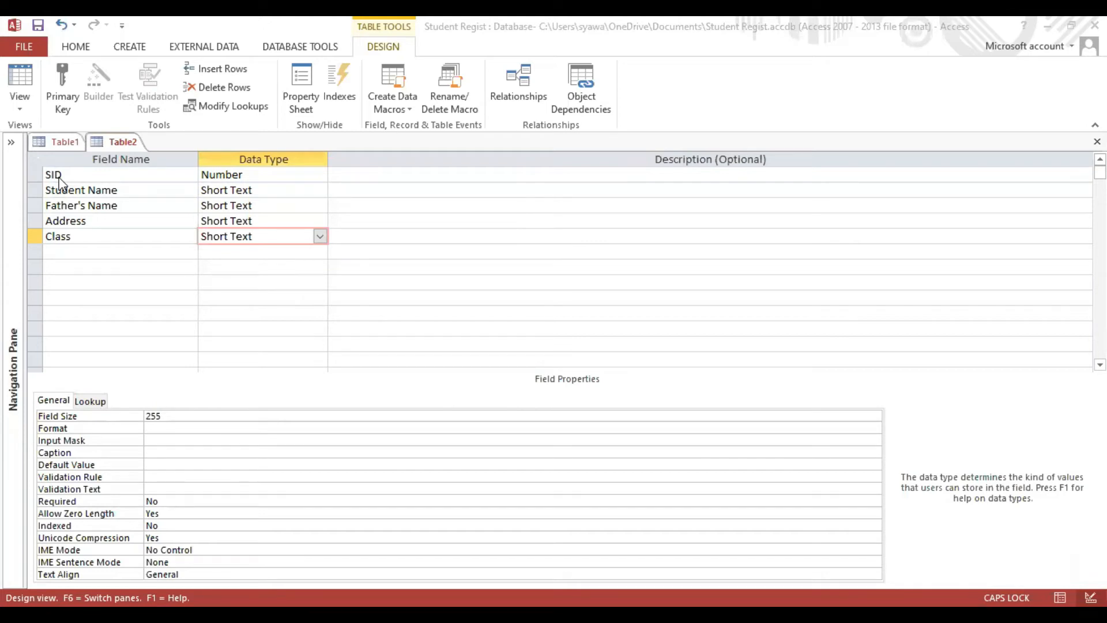
# Add a sixth field named Gender with the Short Text data type
pyautogui.click(101, 251)
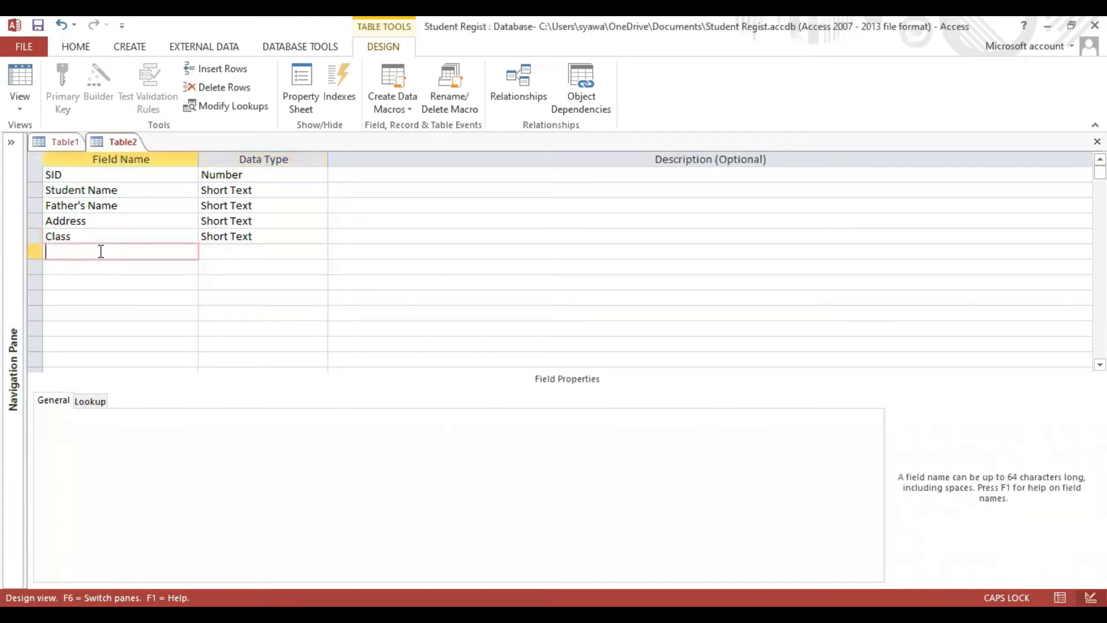
pyautogui.write('gENDER')
pyautogui.press('BackSpace')
pyautogui.press('BackSpace')
pyautogui.press('BackSpace')
pyautogui.press('BackSpace')
pyautogui.press('BackSpace')
pyautogui.press('BackSpace')
pyautogui.press('capslock')
pyautogui.write('Gender')
pyautogui.click(254, 252)
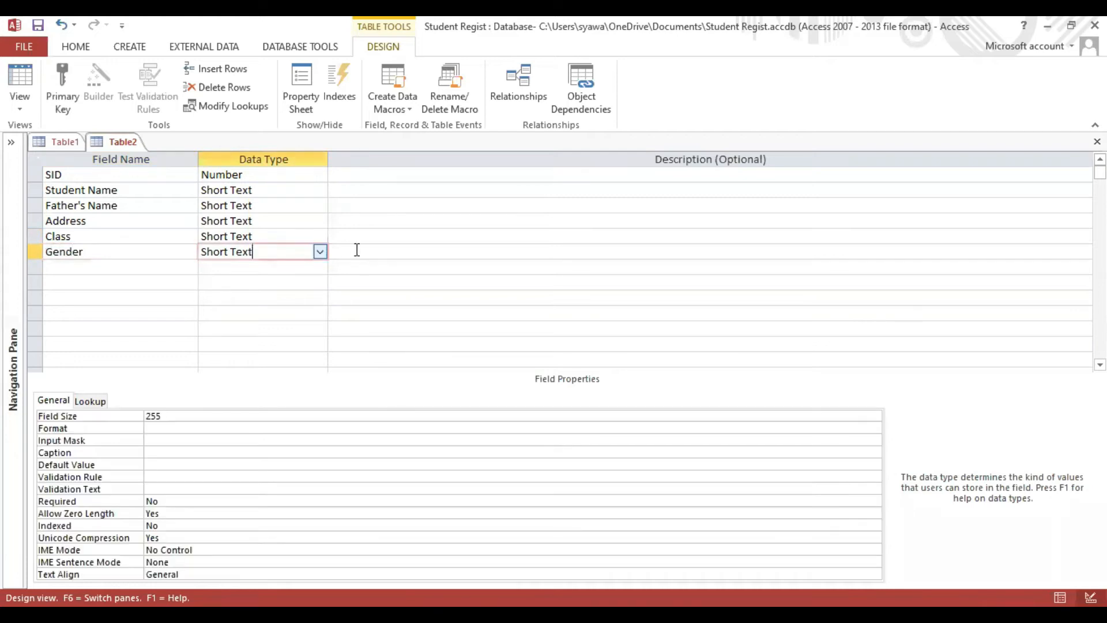
# Use the Lookup Wizard to give the Gender field a typed-in value list containing Male and Female
pyautogui.click(320, 253)
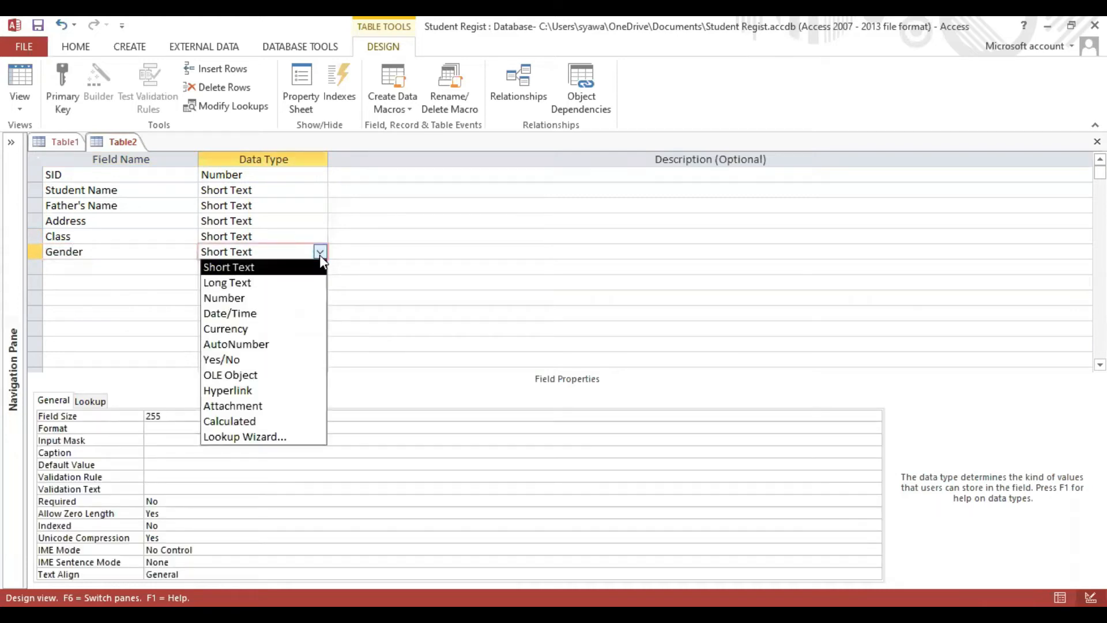
pyautogui.click(256, 438)
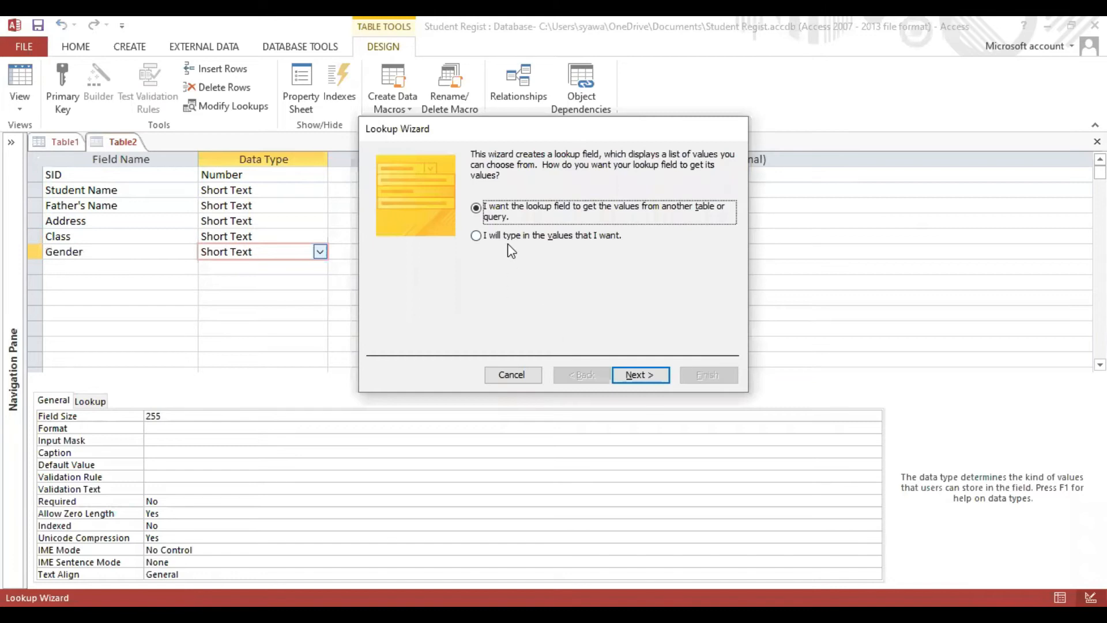
pyautogui.click(516, 250)
pyautogui.click(643, 375)
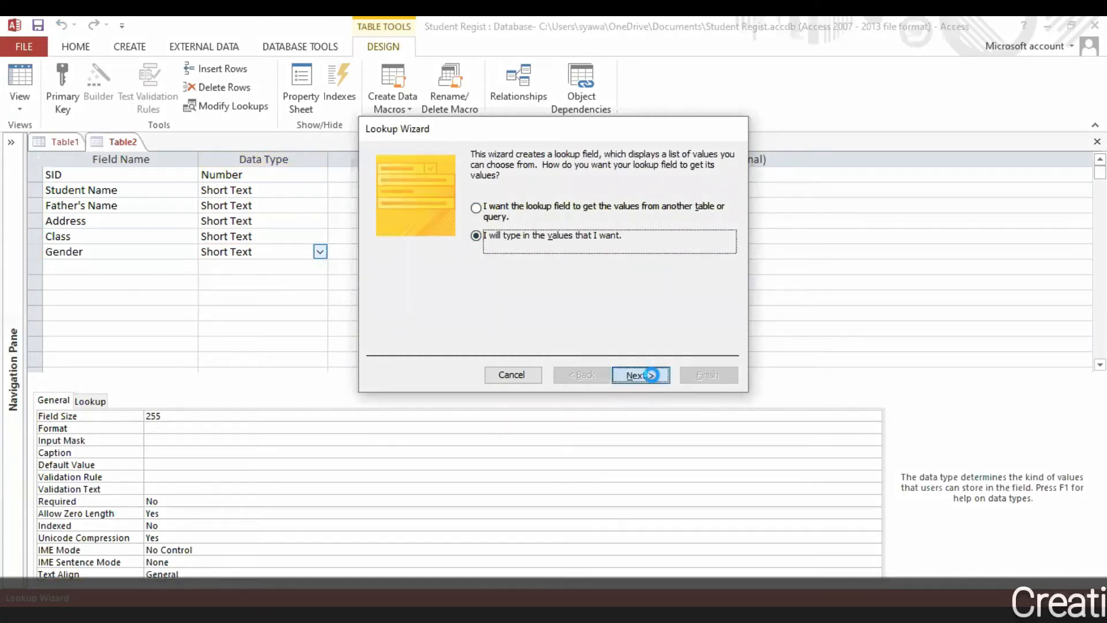
pyautogui.click(423, 252)
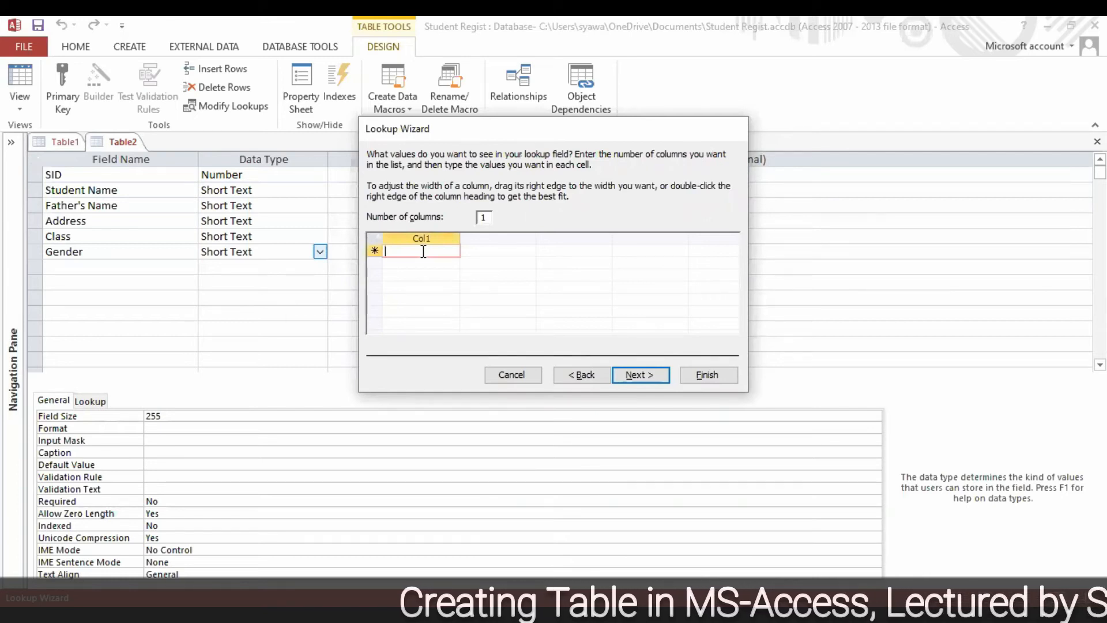
pyautogui.write('Male')
pyautogui.click(411, 263)
pyautogui.write('Female')
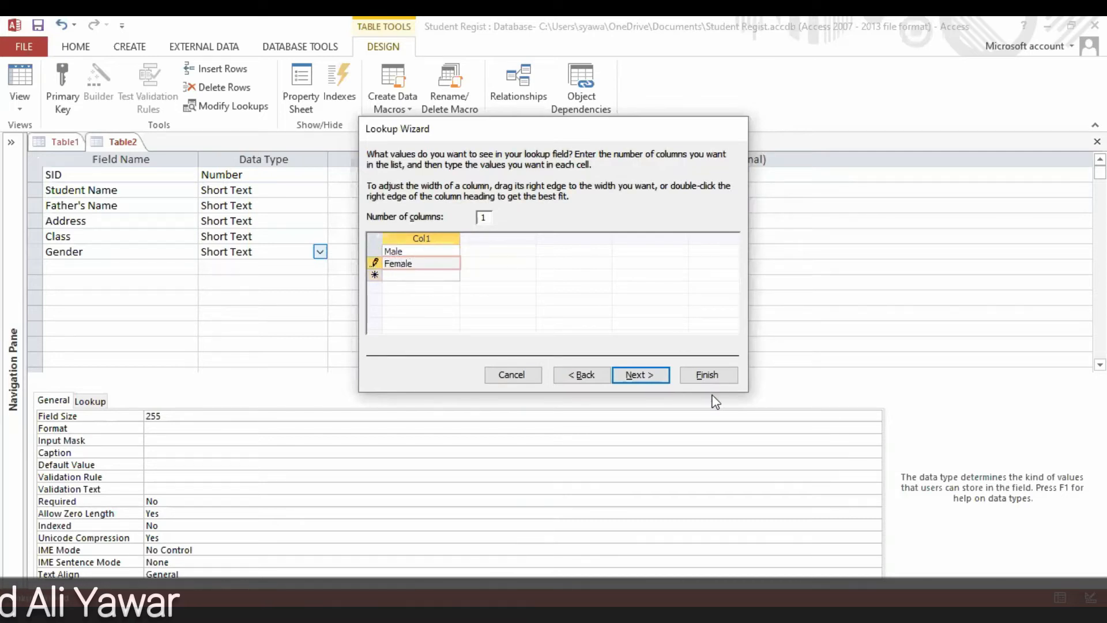
# Limit entries in the Gender lookup field to the list and finish the wizard
pyautogui.click(638, 375)
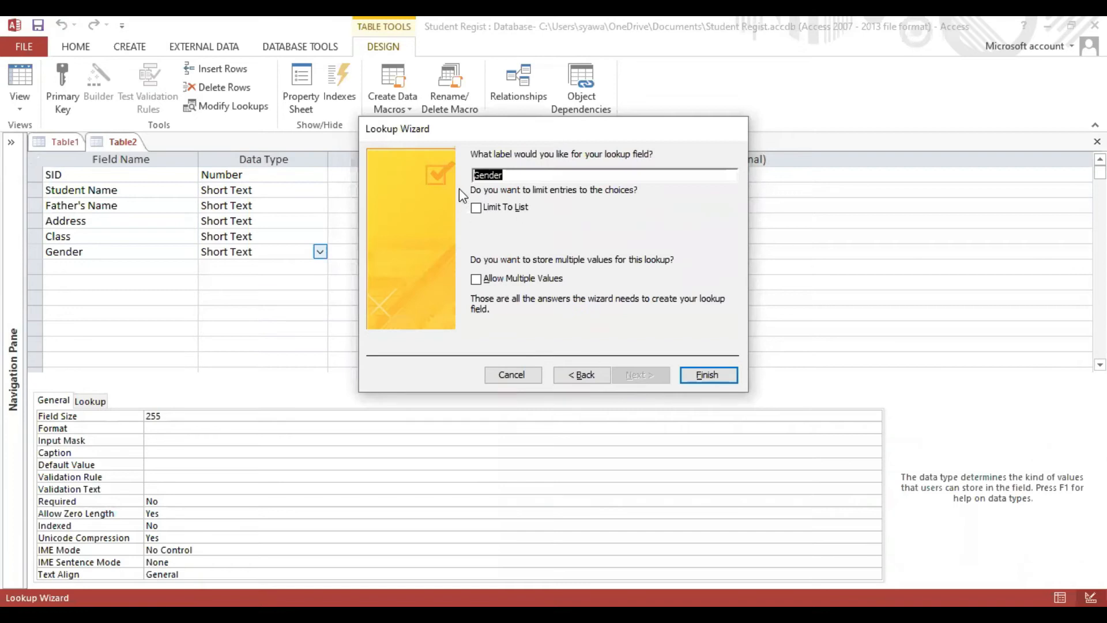
pyautogui.click(492, 211)
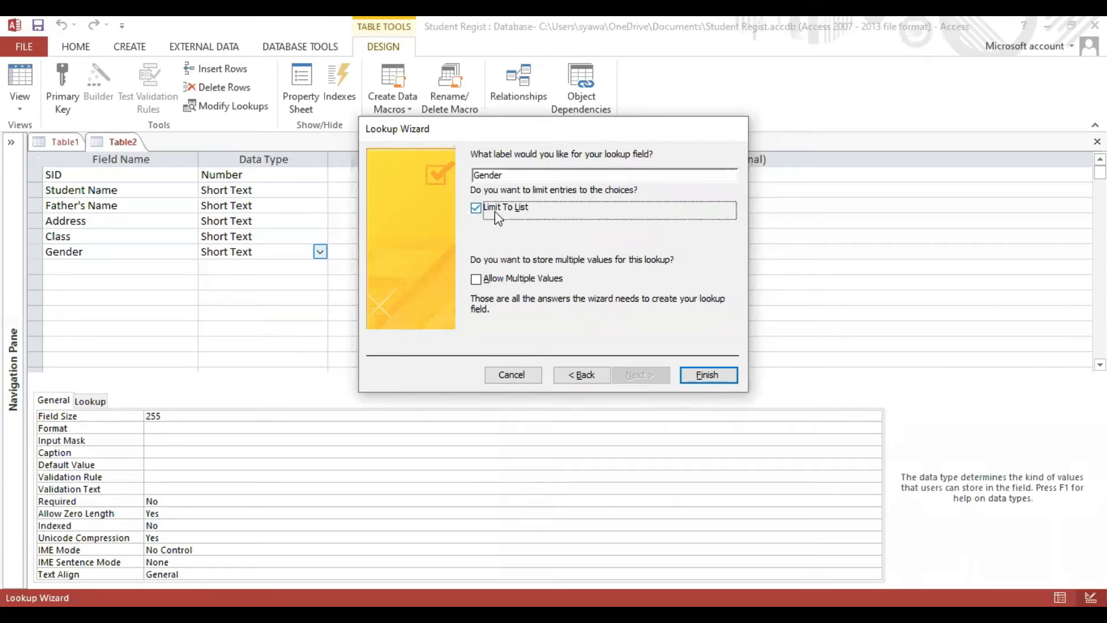
pyautogui.click(708, 374)
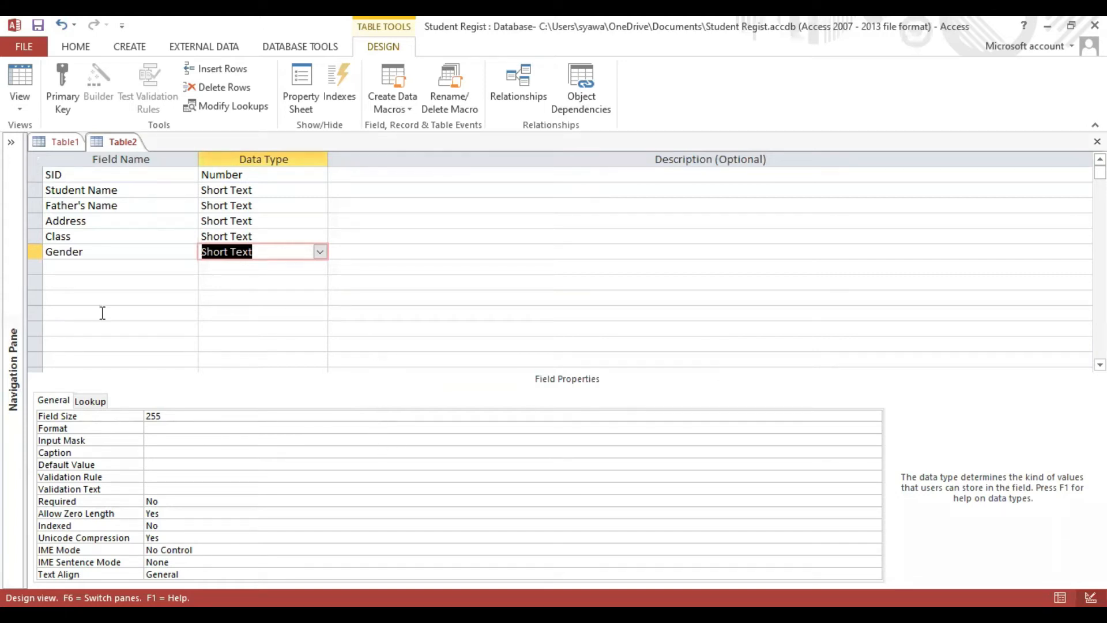
# Check the SID field's Indexed property and make SID the table's primary key
pyautogui.click(73, 267)
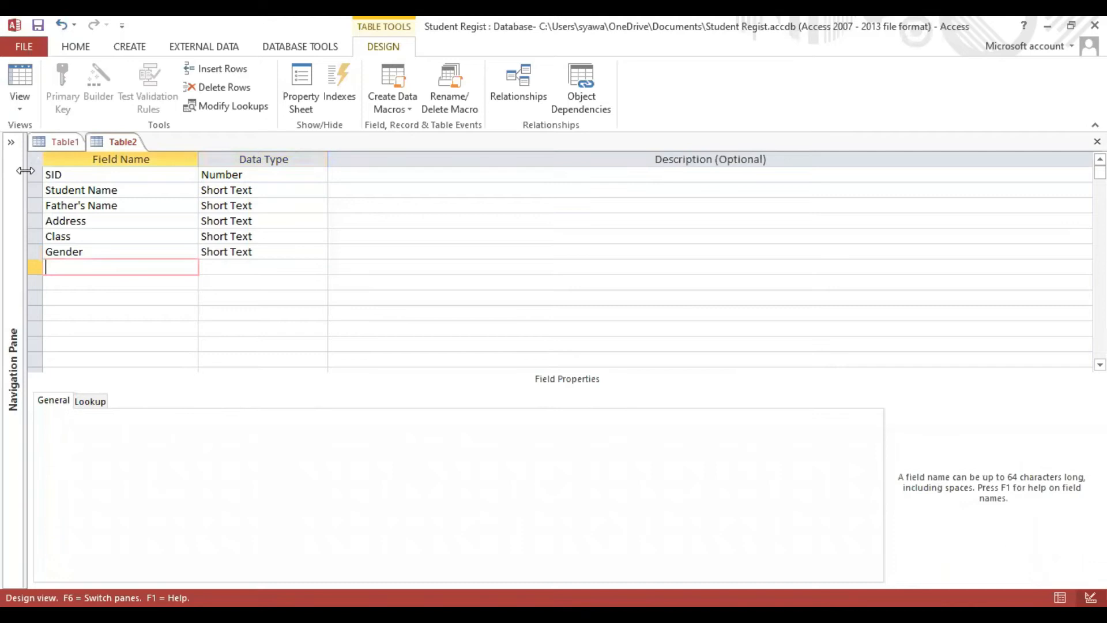
pyautogui.click(316, 174)
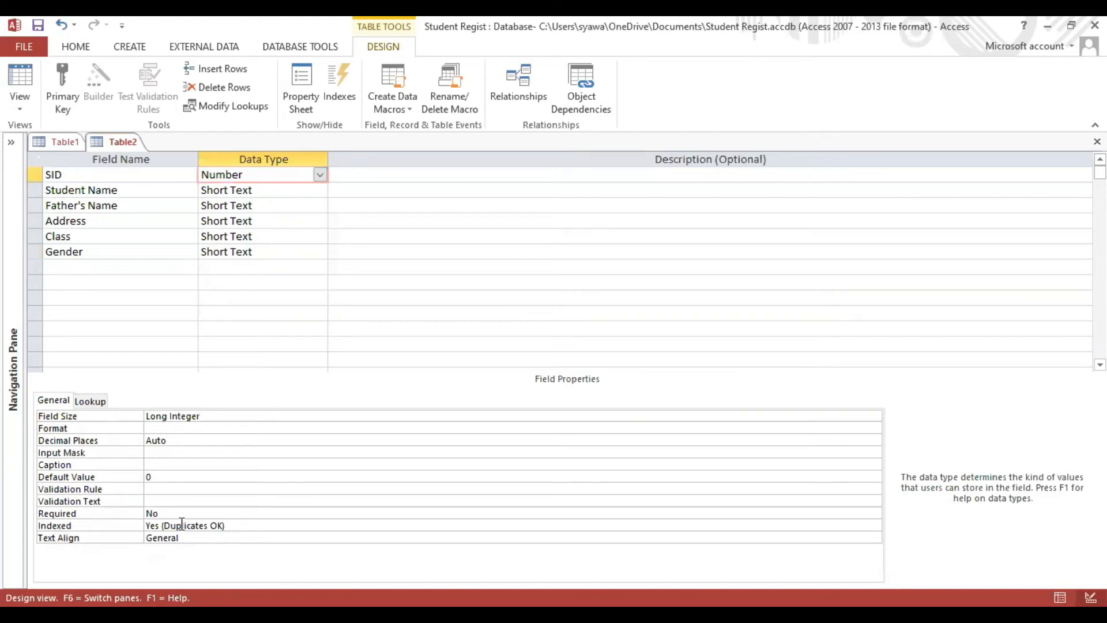
pyautogui.click(253, 525)
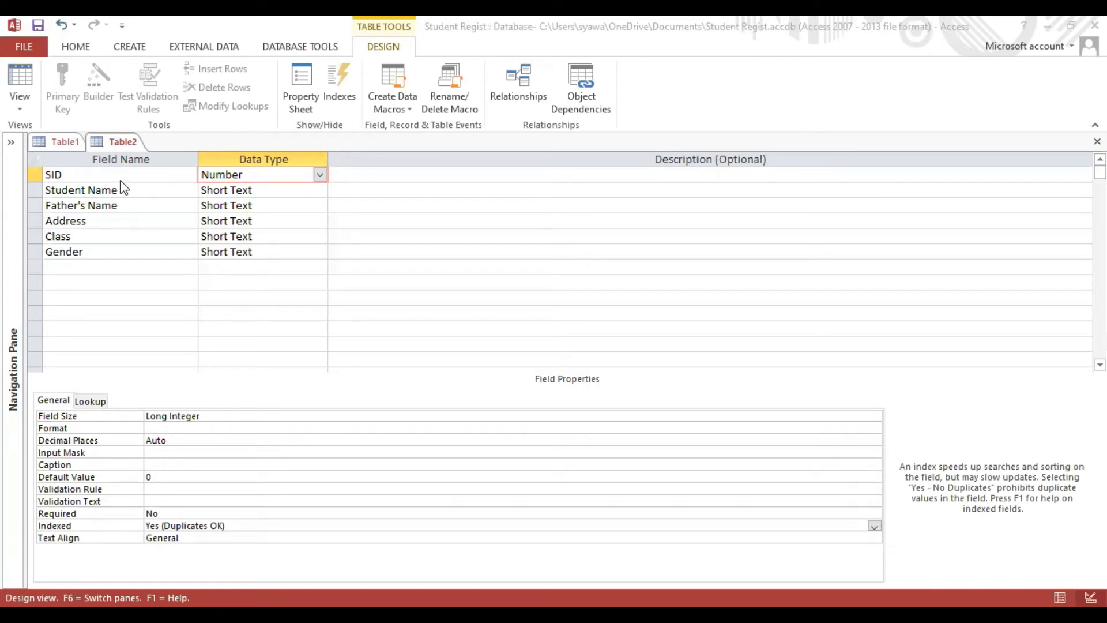
pyautogui.rightClick(38, 182)
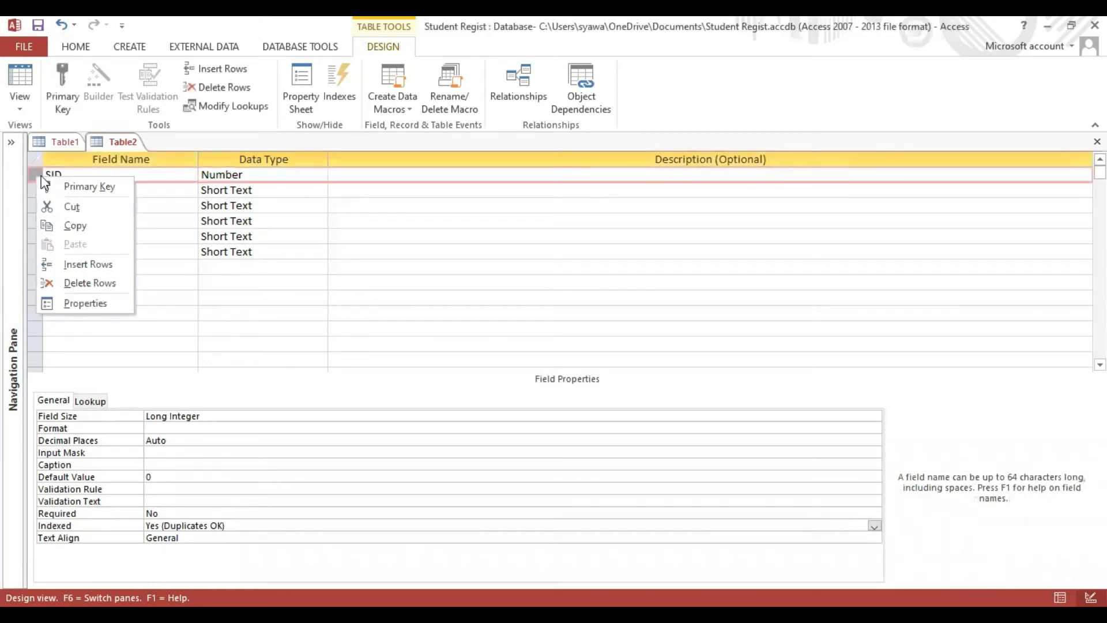
pyautogui.click(74, 188)
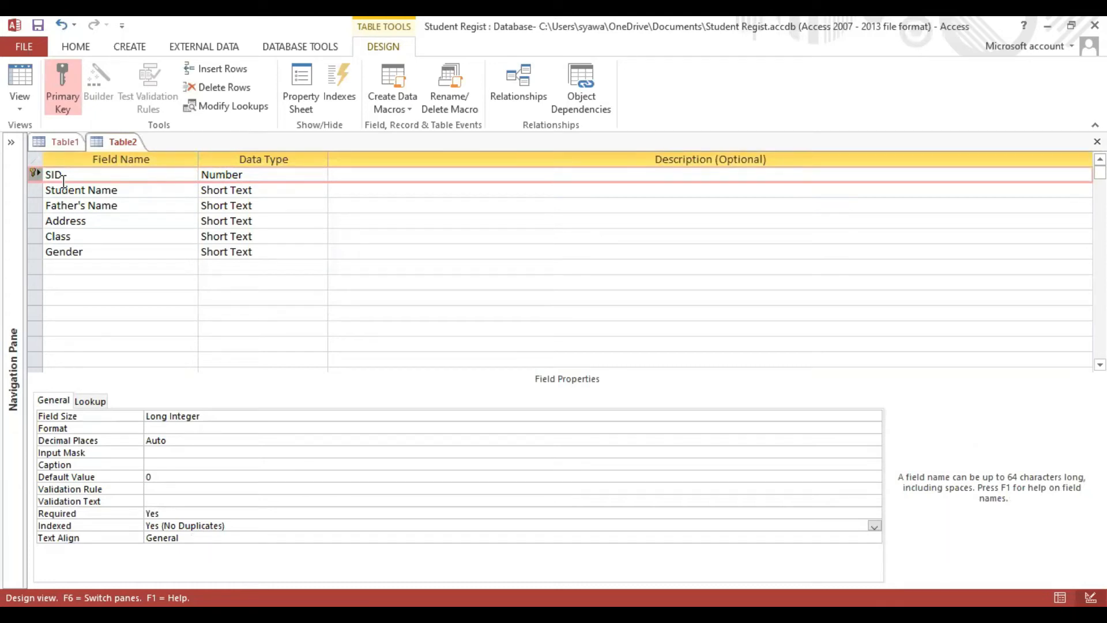
pyautogui.click(70, 266)
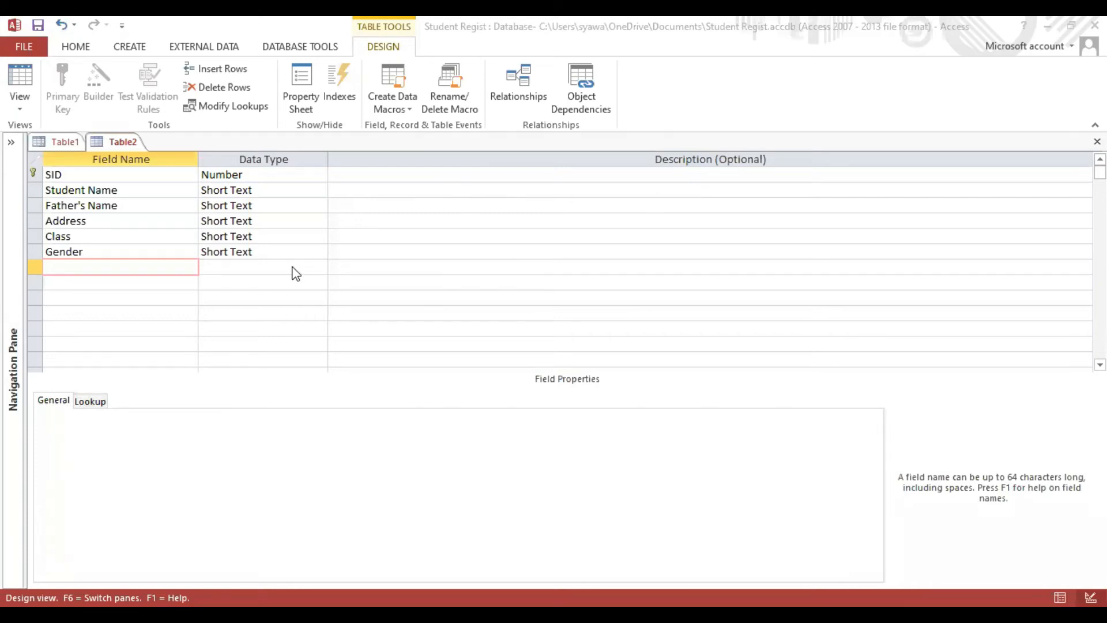
pyautogui.click(321, 270)
pyautogui.click(321, 267)
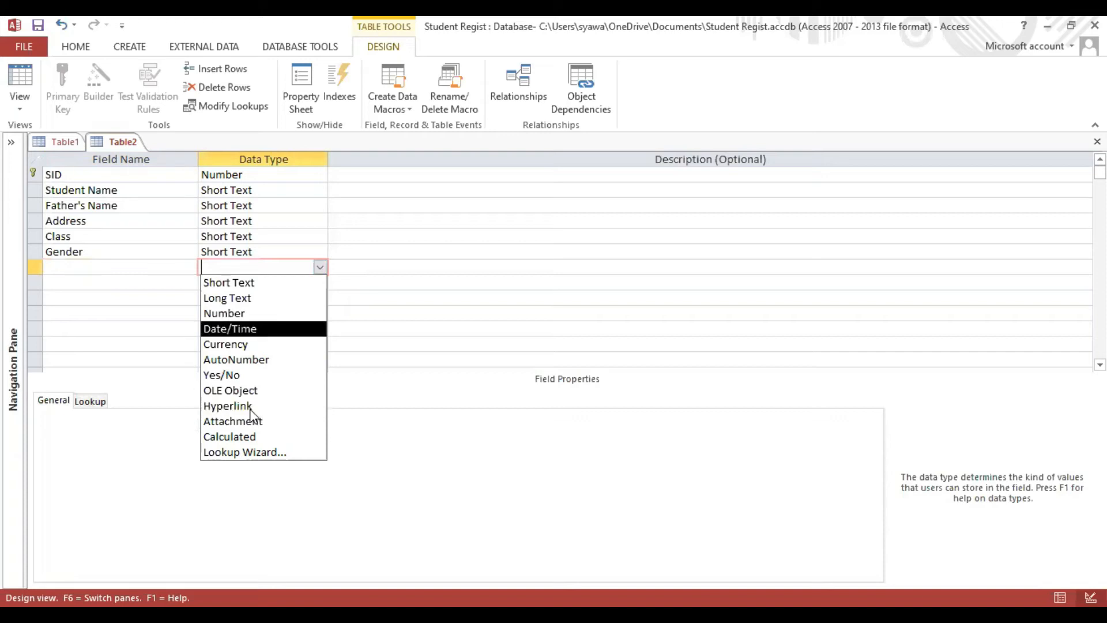
pyautogui.press('Escape')
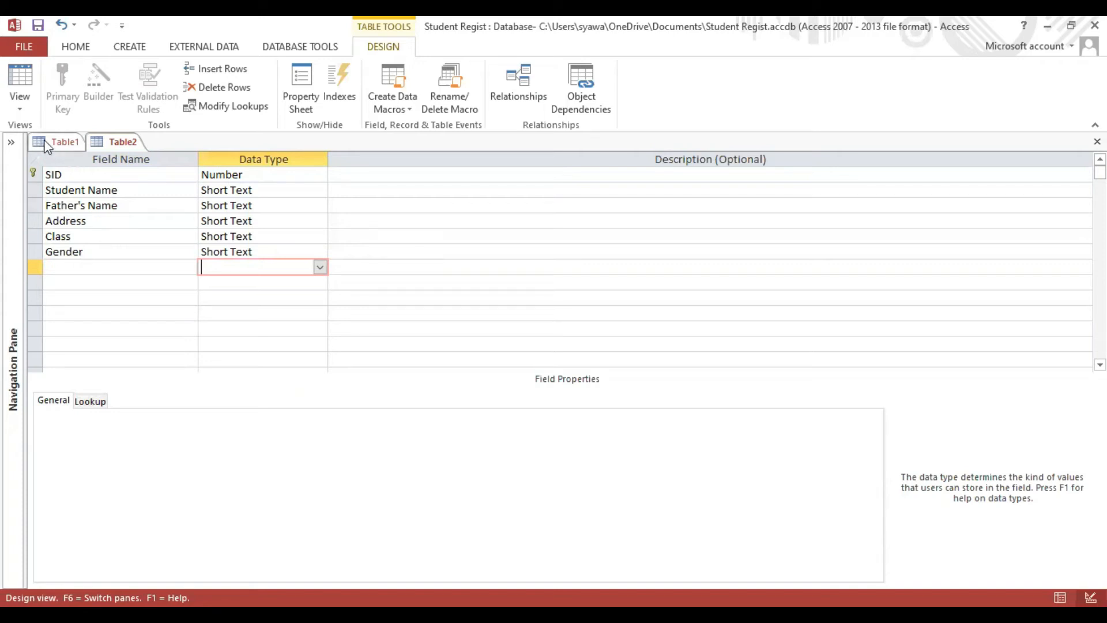
# Switch the new table to Datasheet View, saving it under the name student
pyautogui.click(23, 95)
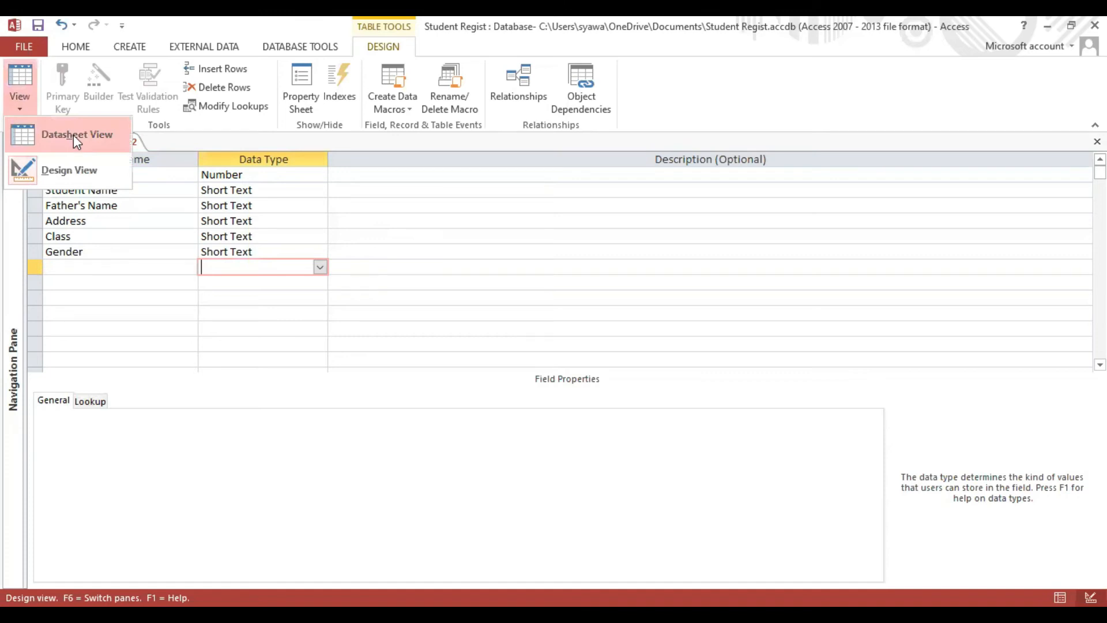
pyautogui.click(74, 134)
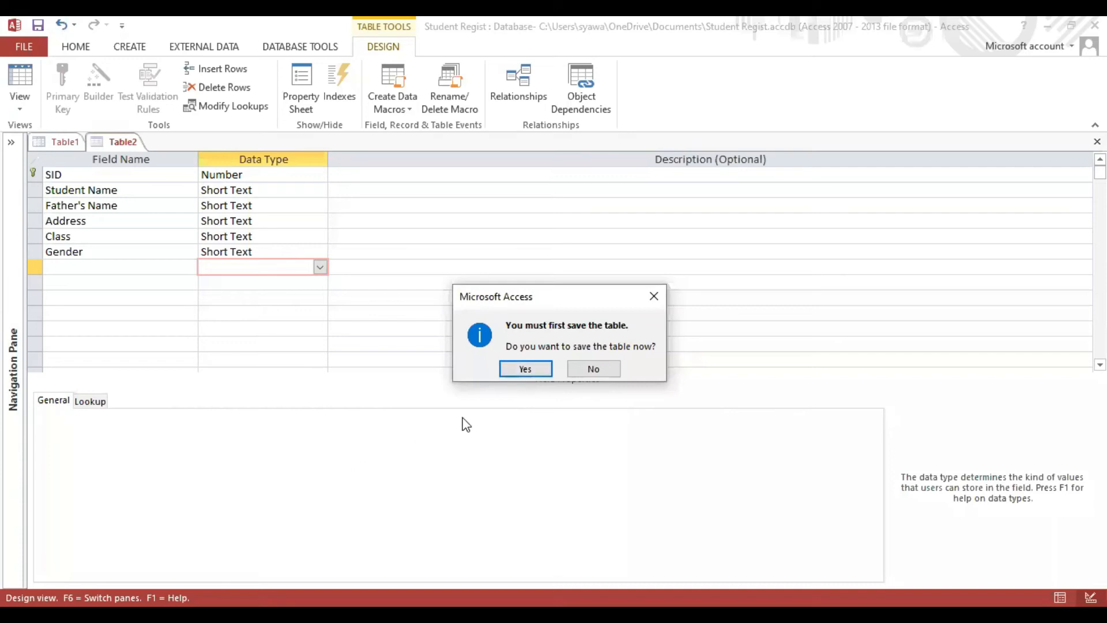
pyautogui.click(526, 369)
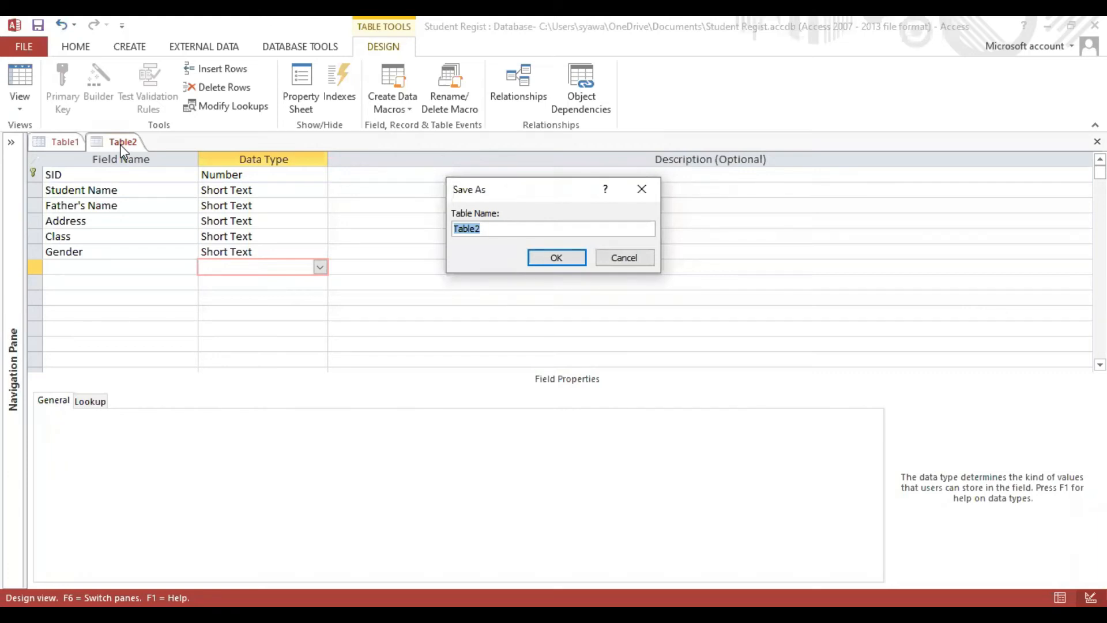
pyautogui.write('student')
pyautogui.click(564, 257)
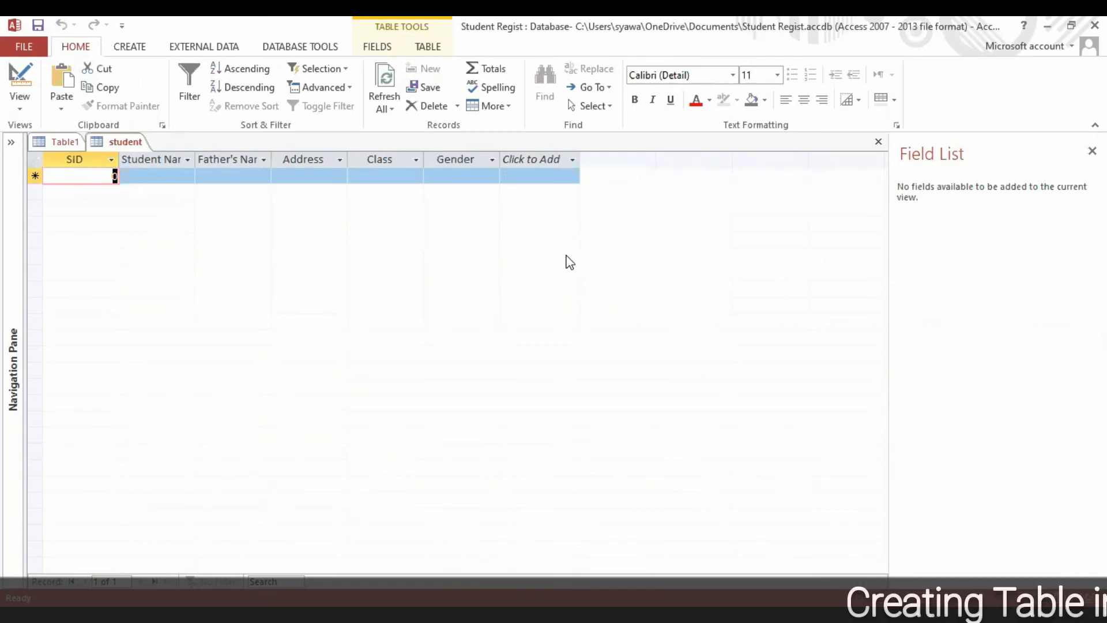
# Fill in the first record's student ID, student name, father's name and address
pyautogui.write('1234')
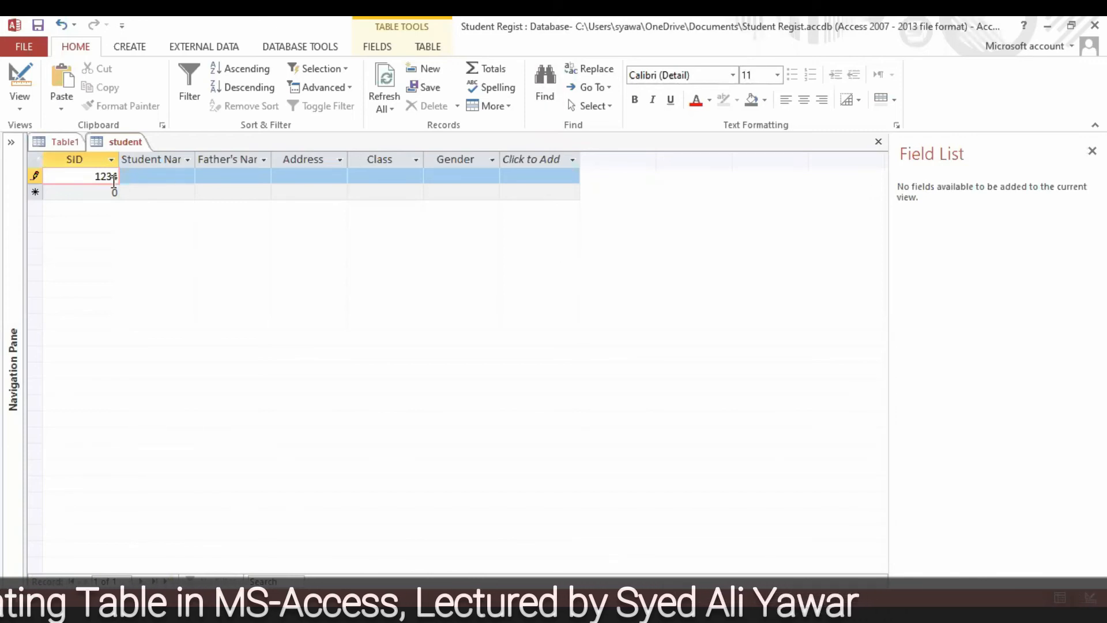
pyautogui.click(141, 178)
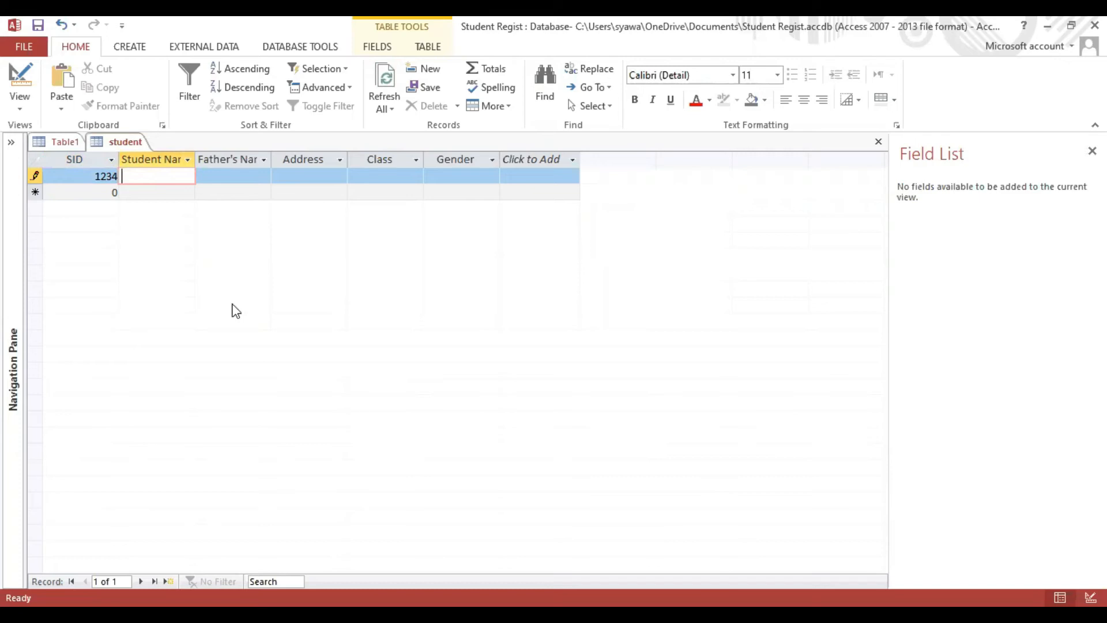
pyautogui.write('Amir')
pyautogui.press('Tab')
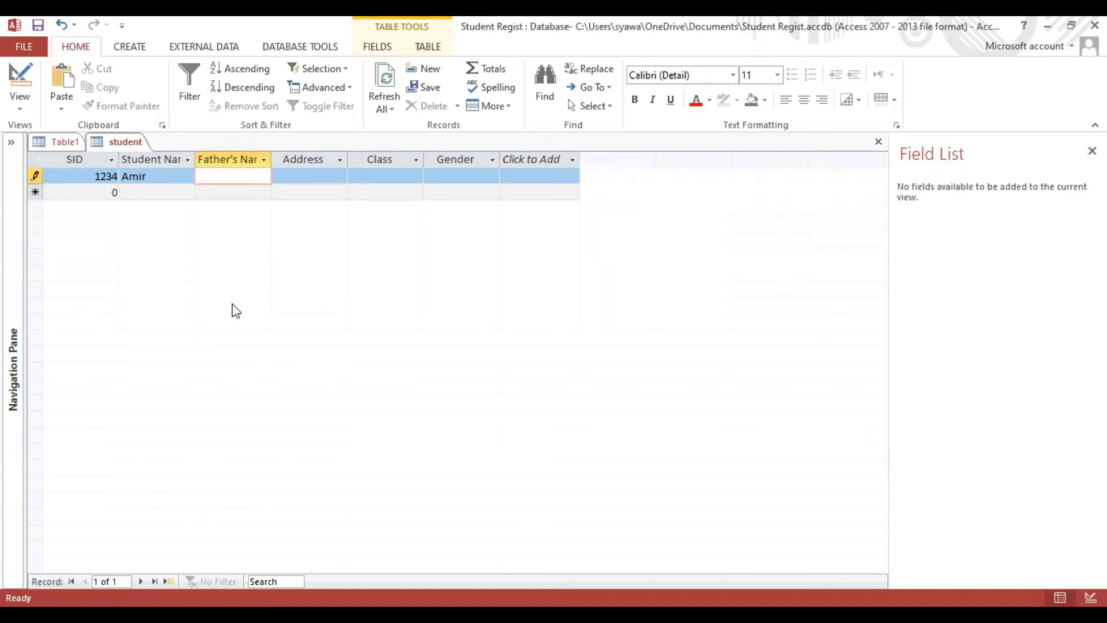
pyautogui.write('Haider')
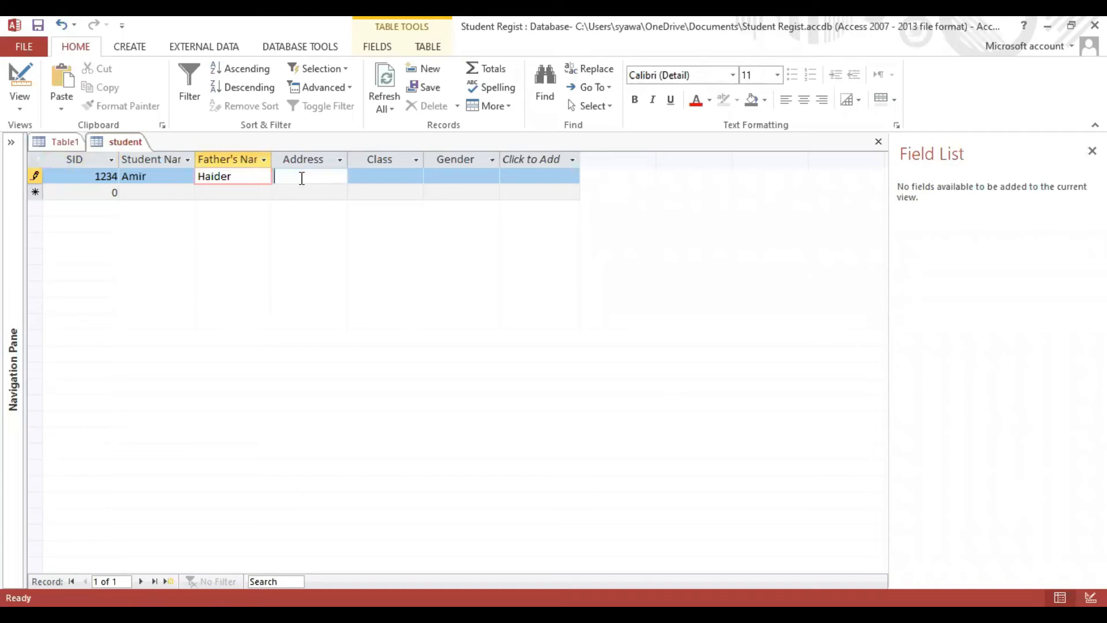
pyautogui.click(302, 178)
pyautogui.write('SF')
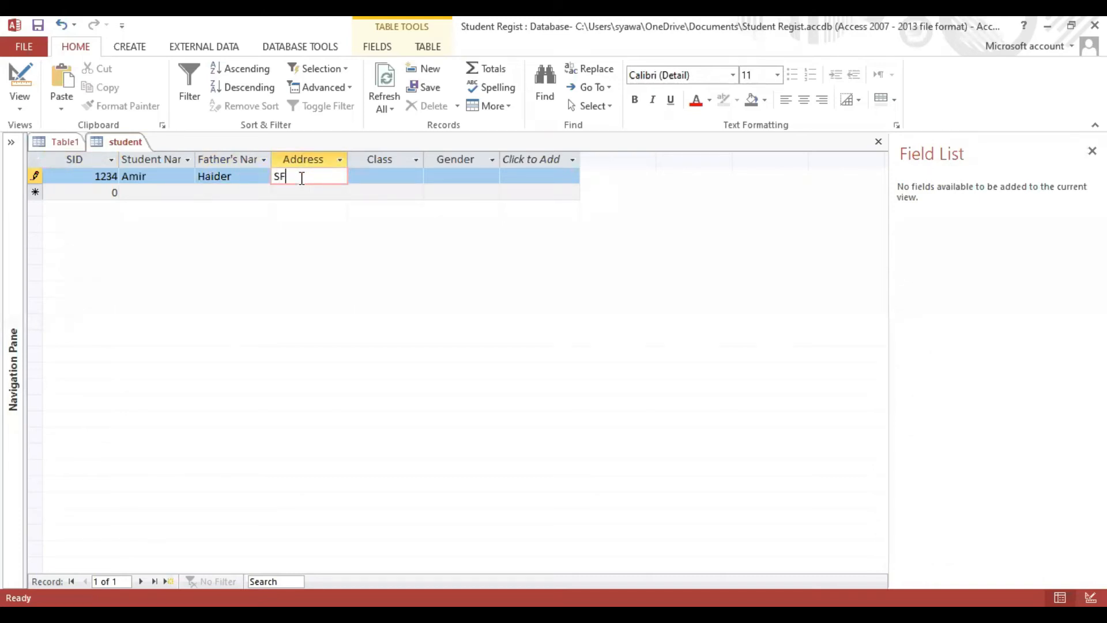
pyautogui.write('C 2/66')
# Set the first record's Class to BS_II and Gender to Male, and commit the record
pyautogui.click(392, 182)
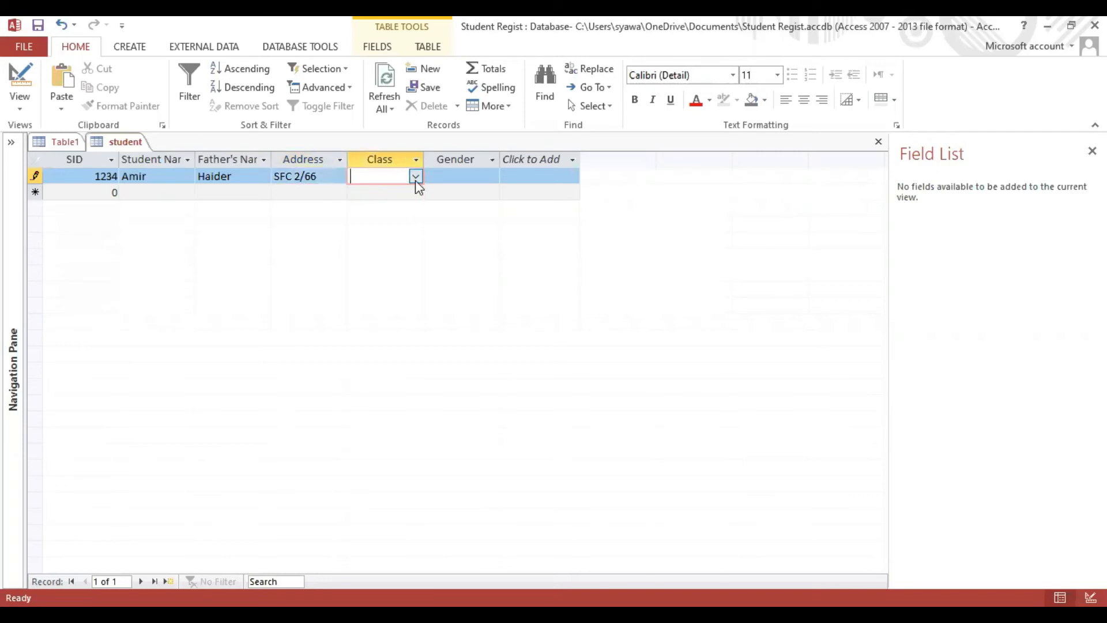
pyautogui.click(415, 177)
pyautogui.click(375, 208)
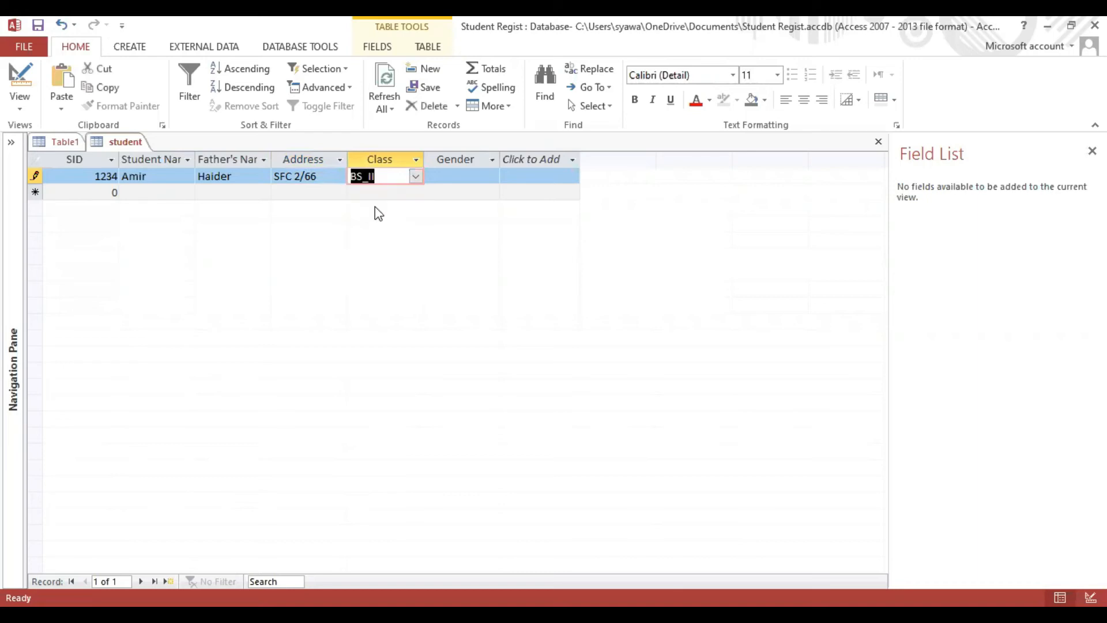
pyautogui.click(490, 176)
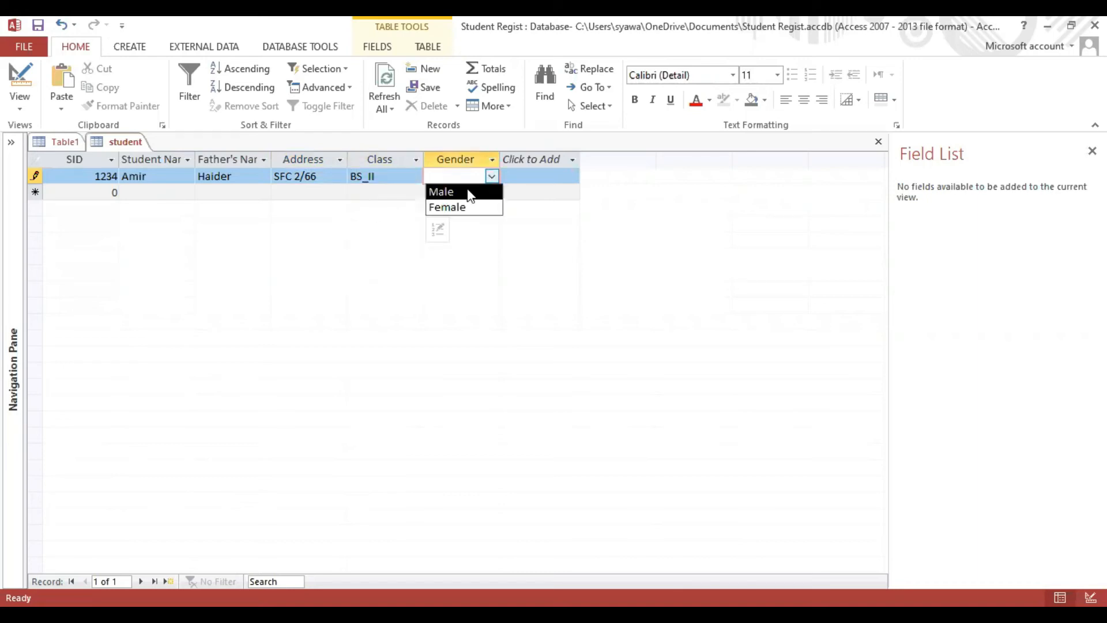
pyautogui.click(469, 190)
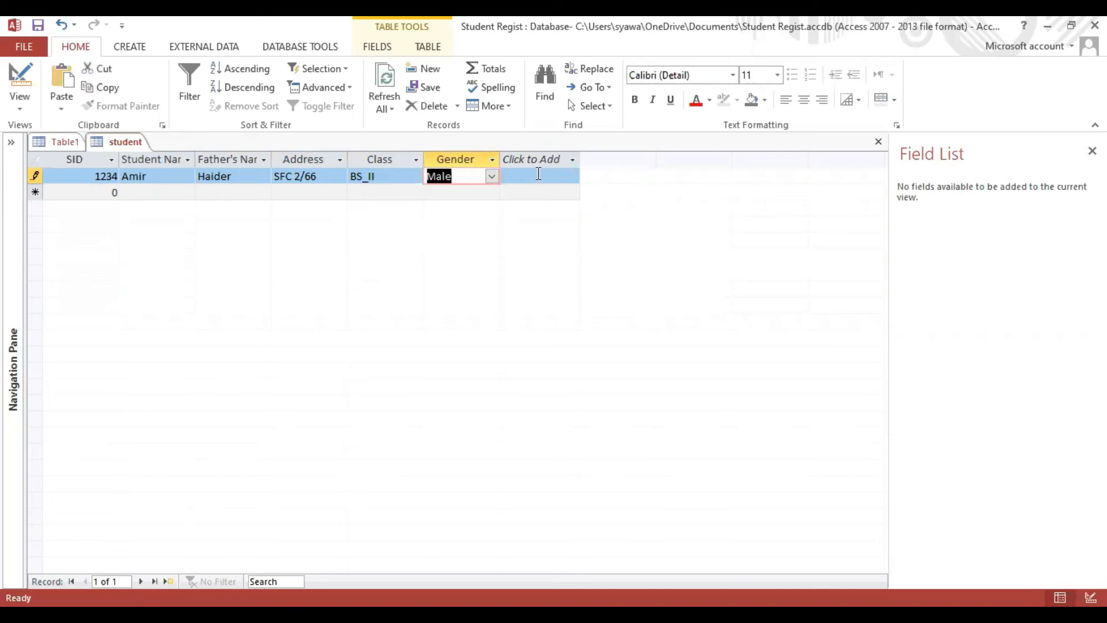
pyautogui.click(539, 174)
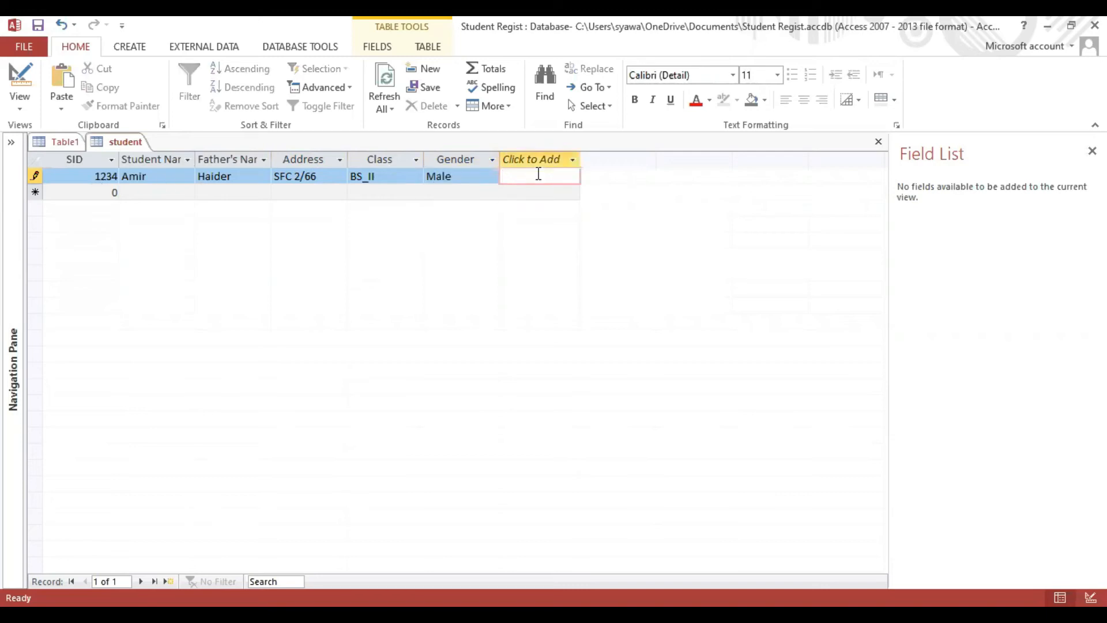
pyautogui.press('Tab')
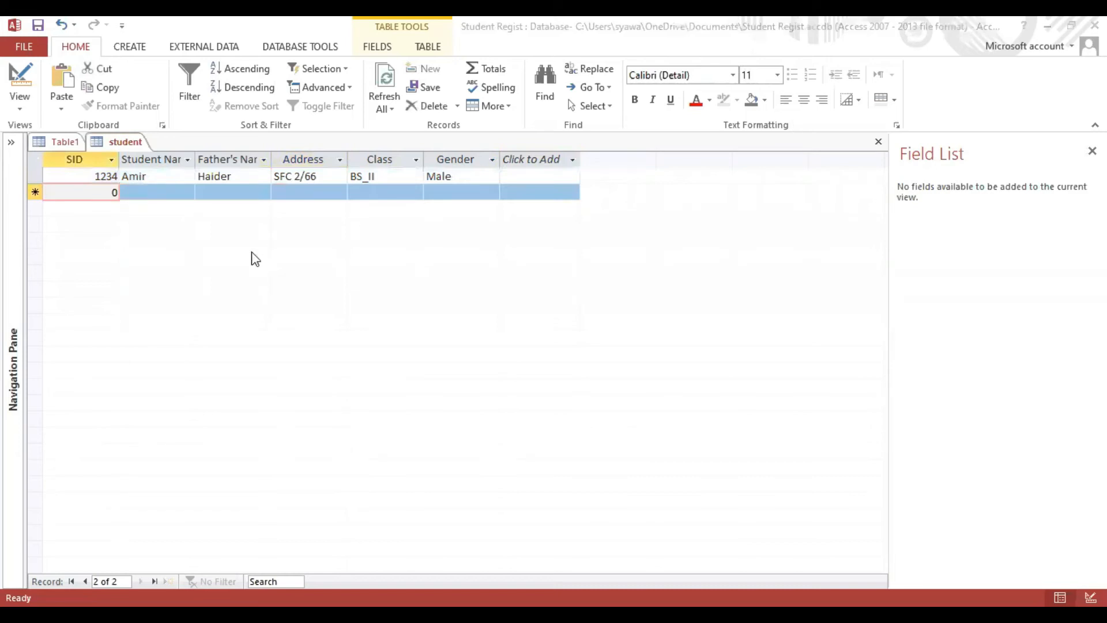
# Start a second record with the student ID, student name, father's name and address
pyautogui.click(241, 259)
pyautogui.write('12')
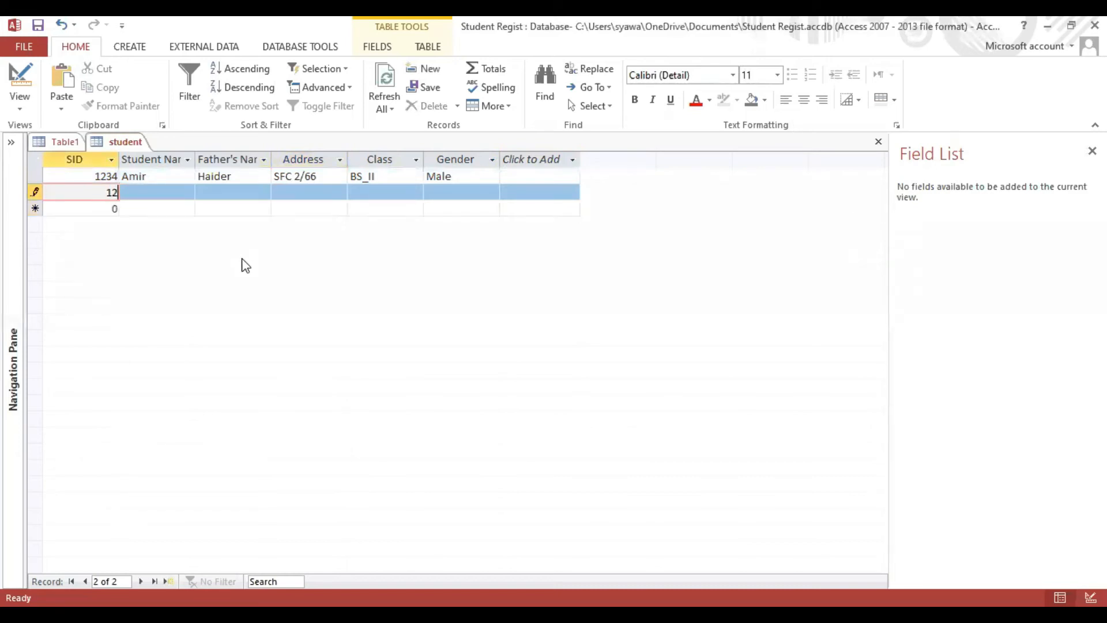
pyautogui.write('35')
pyautogui.click(157, 195)
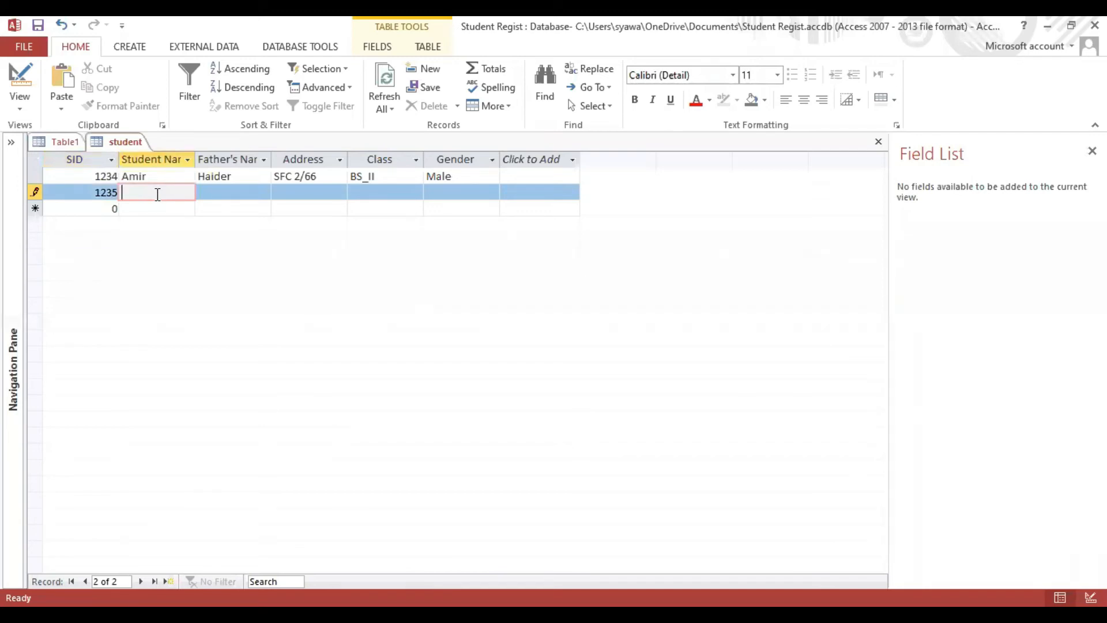
pyautogui.write('Junaid')
pyautogui.press('Tab')
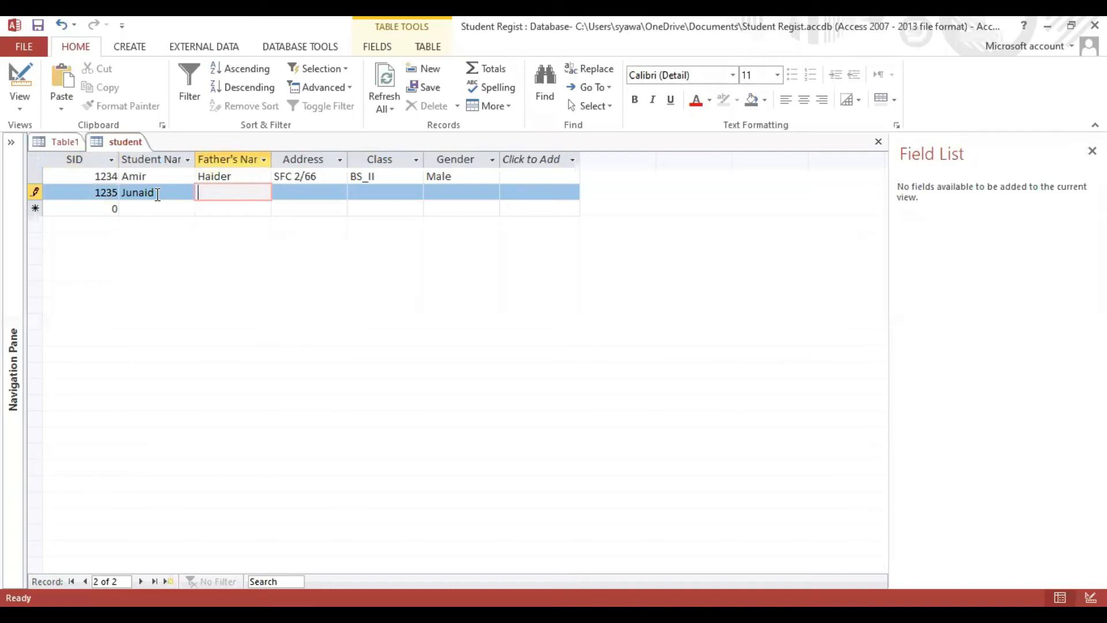
pyautogui.write('Arif')
pyautogui.press('Tab')
pyautogui.write('M')
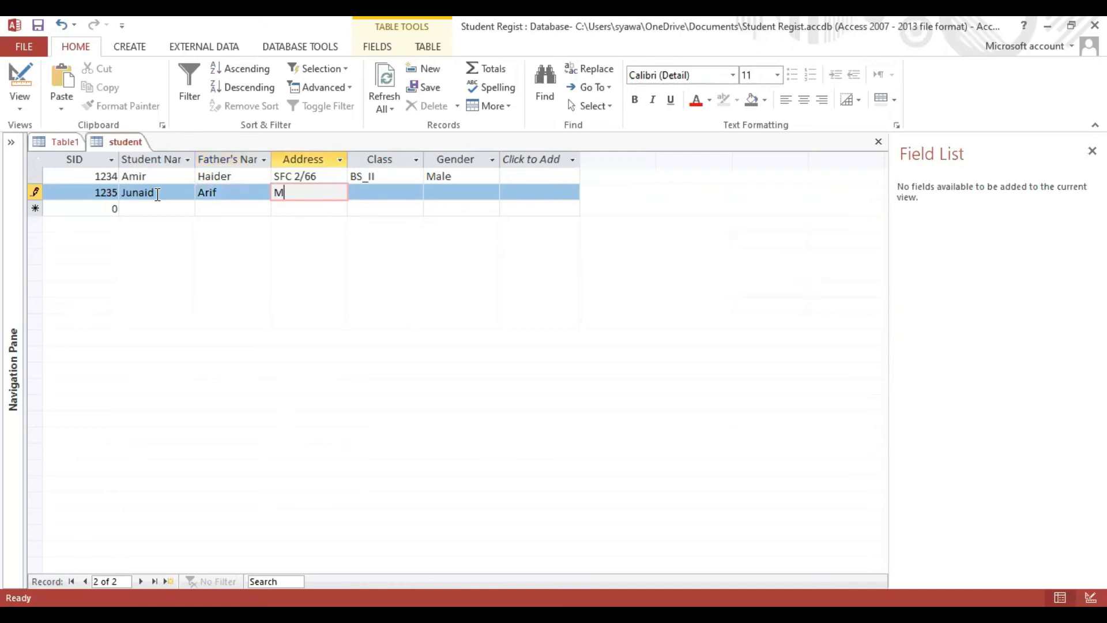
pyautogui.write('OD col')
# Choose BS_III as the Class and Male as the Gender for the second record
pyautogui.click(383, 194)
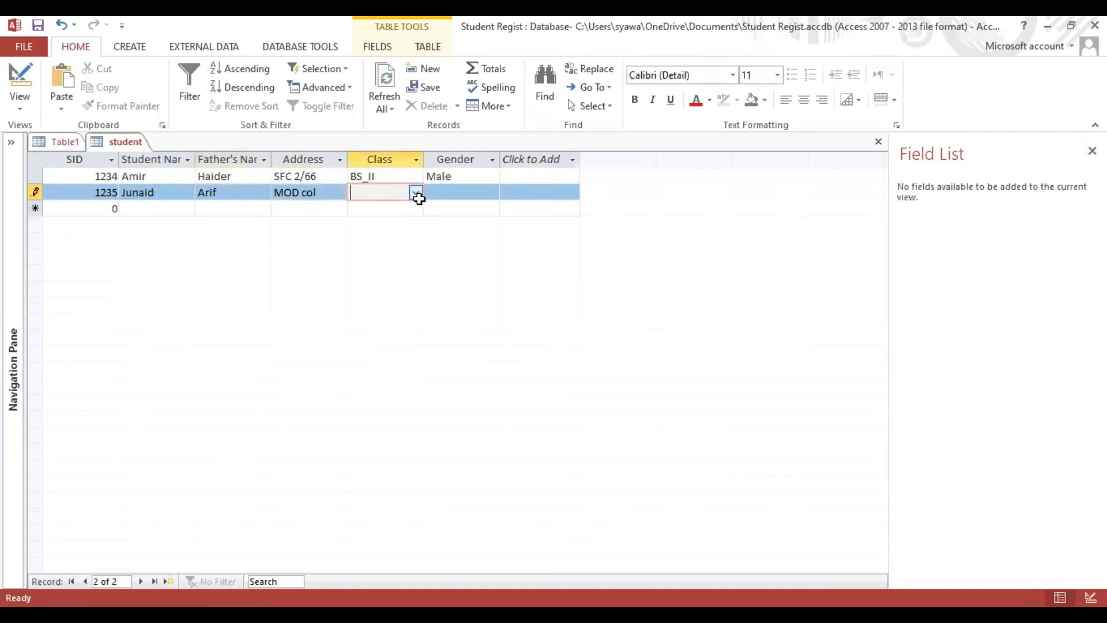
pyautogui.click(415, 192)
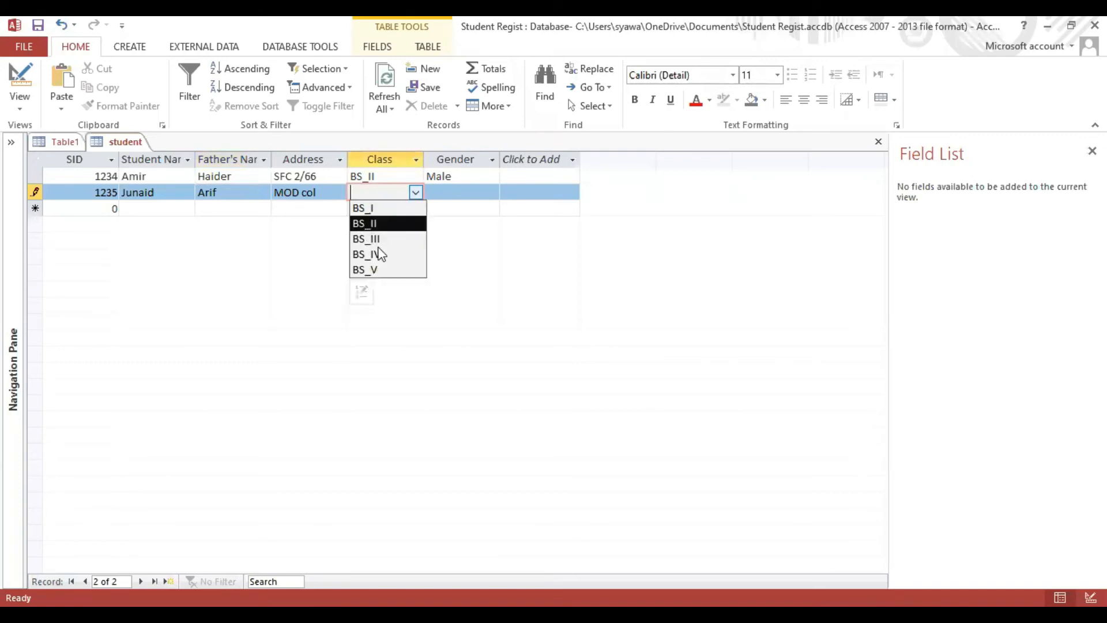
pyautogui.click(381, 239)
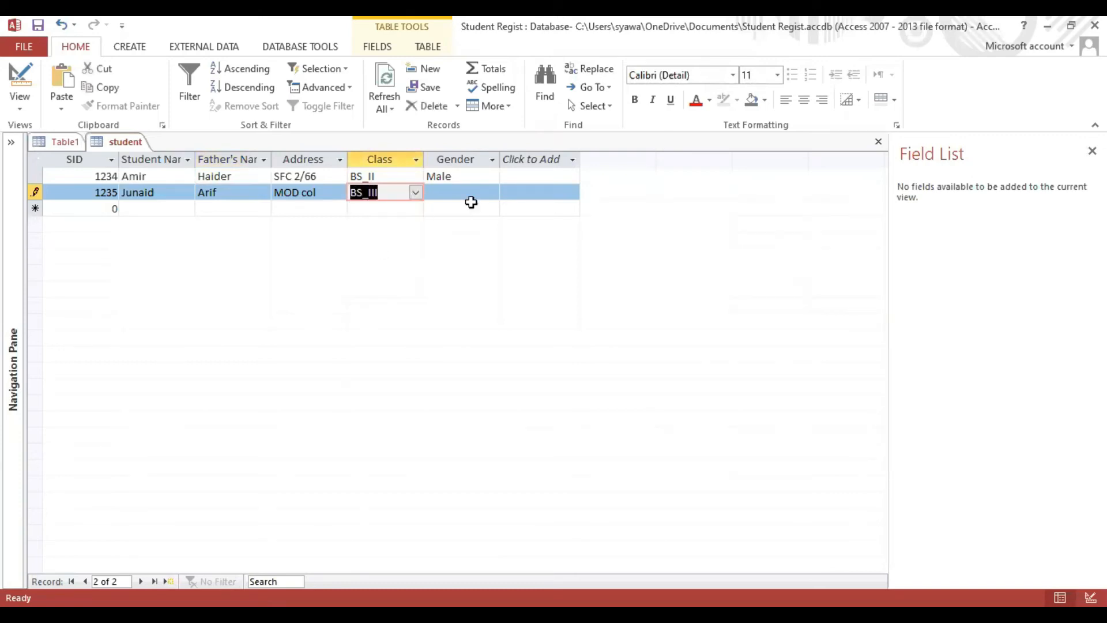
pyautogui.click(470, 195)
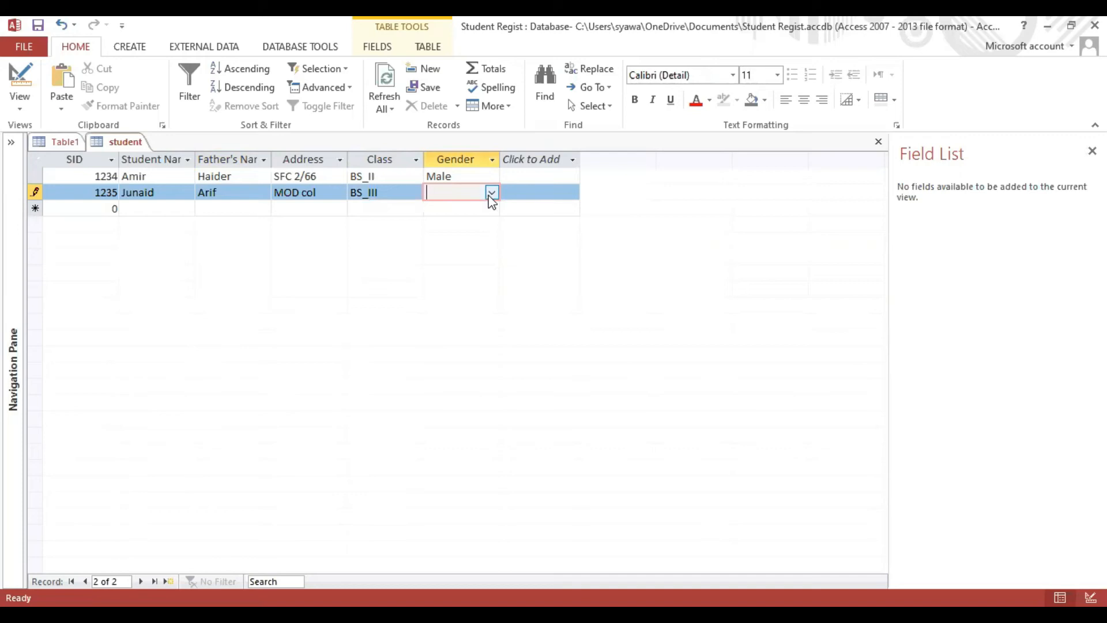
pyautogui.click(492, 194)
pyautogui.click(453, 208)
# Add a third record with its four-digit student ID, student name, father's name and address
pyautogui.click(95, 207)
pyautogui.write('13')
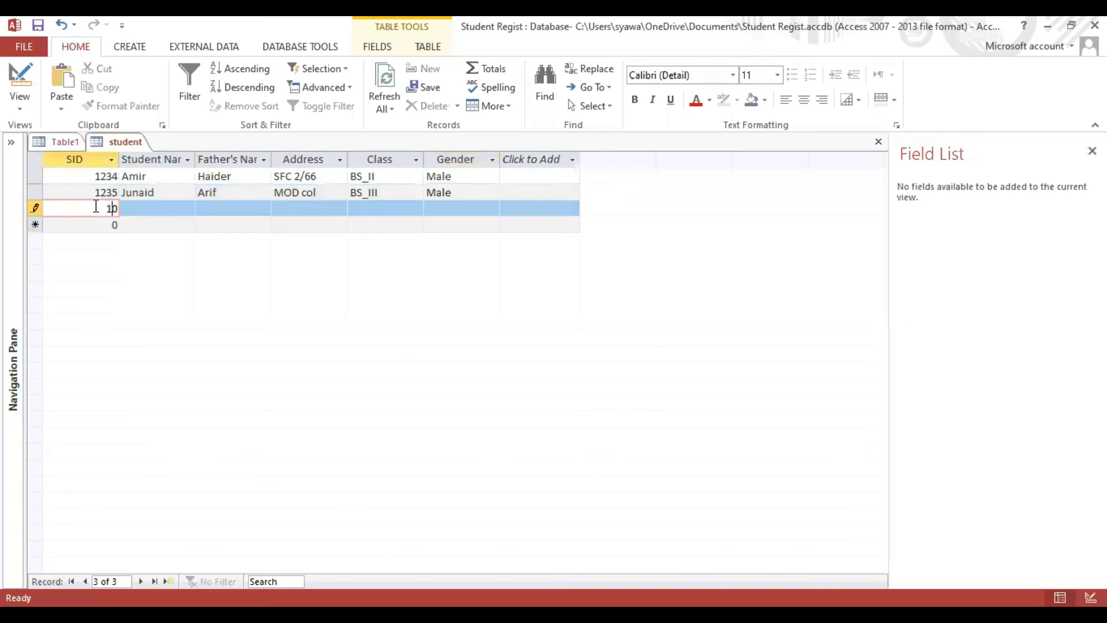
pyautogui.write('260')
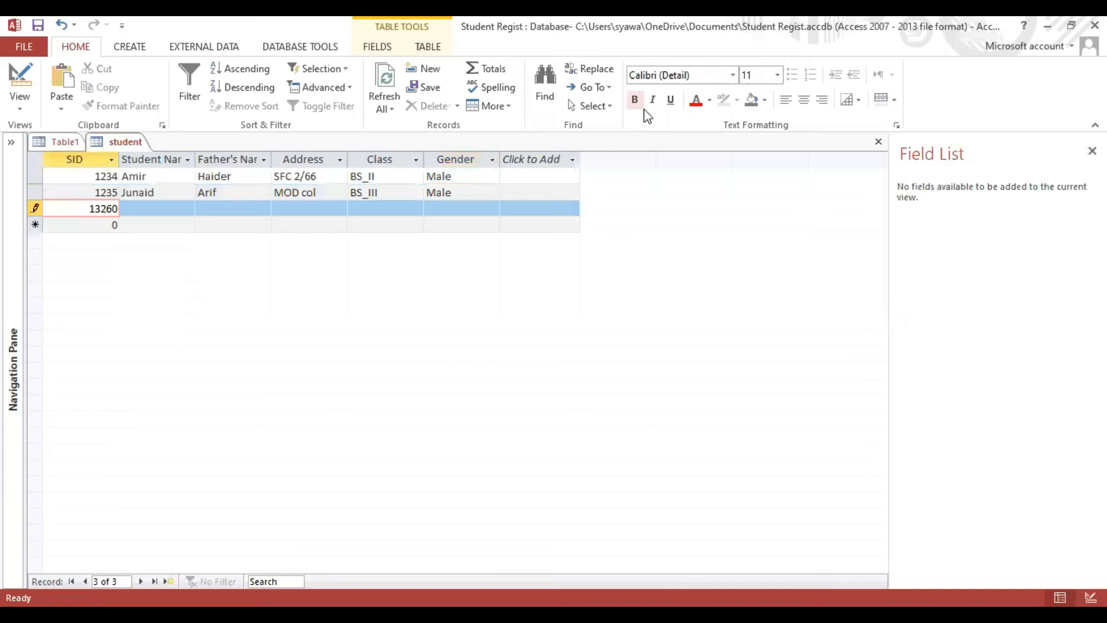
pyautogui.press('BackSpace')
pyautogui.click(138, 208)
pyautogui.write('Shazia')
pyautogui.press('Tab')
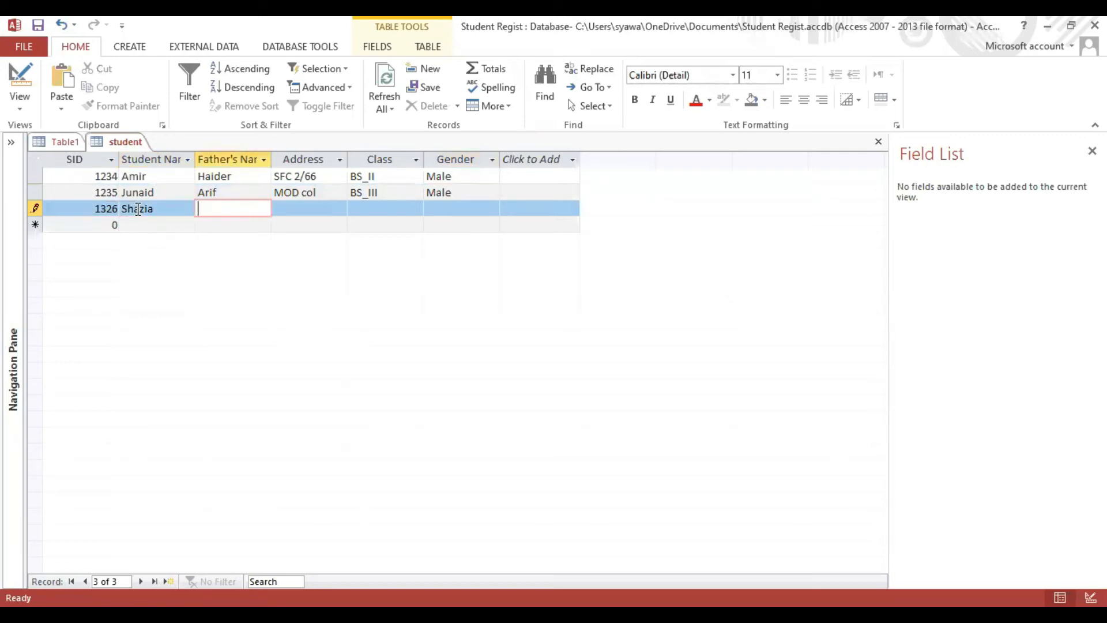
pyautogui.write('Jabar')
pyautogui.click(292, 208)
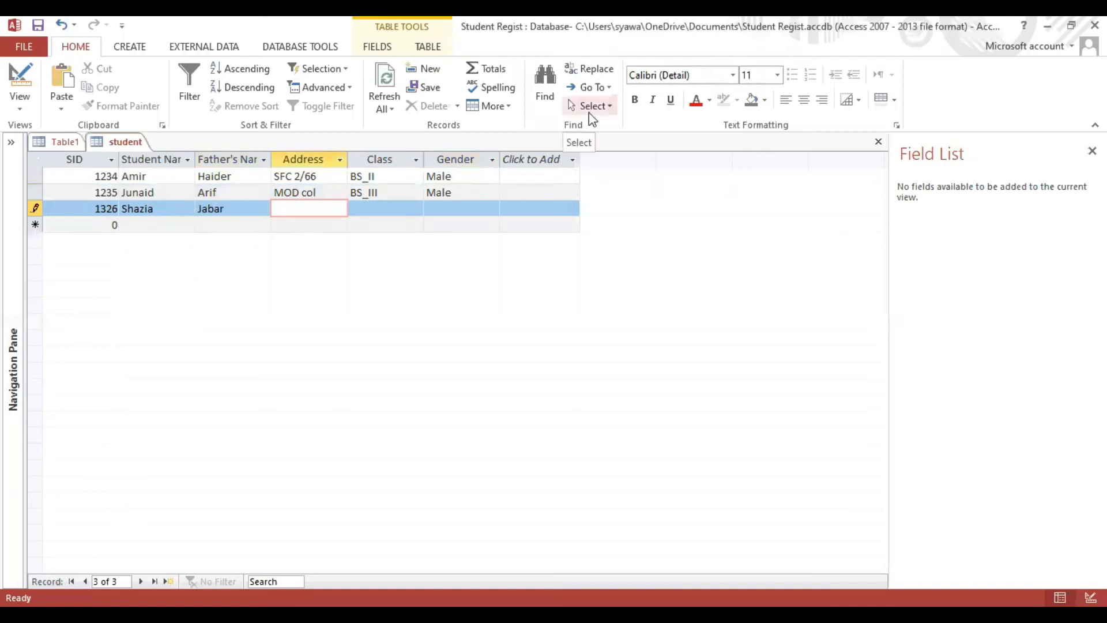
pyautogui.write('Defence')
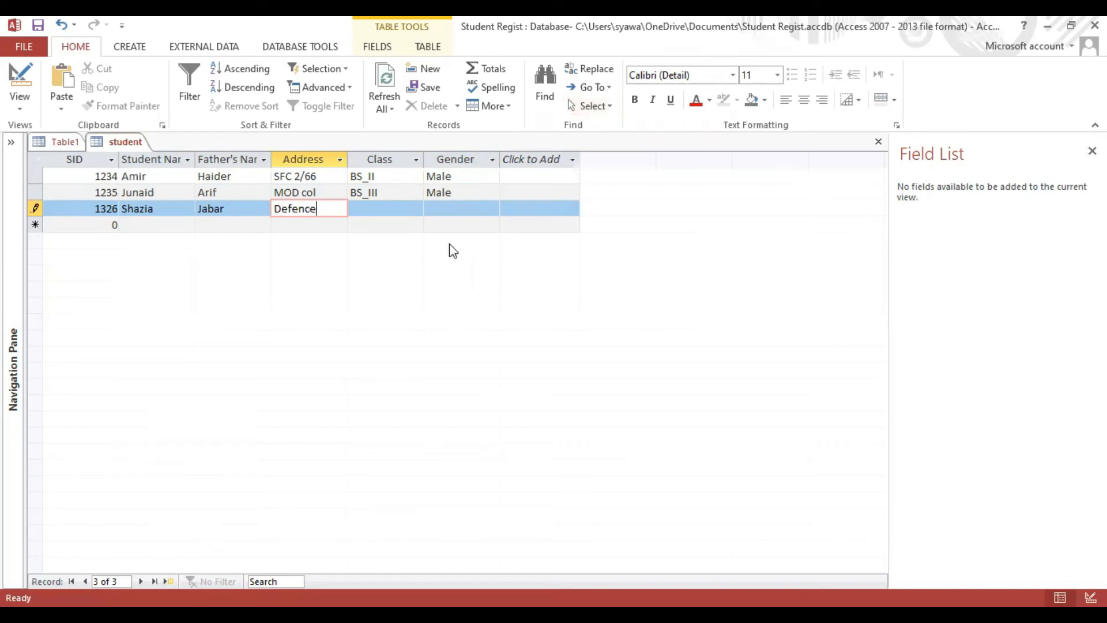
# Complete the third record with Class BS_V and Gender Female
pyautogui.click(399, 211)
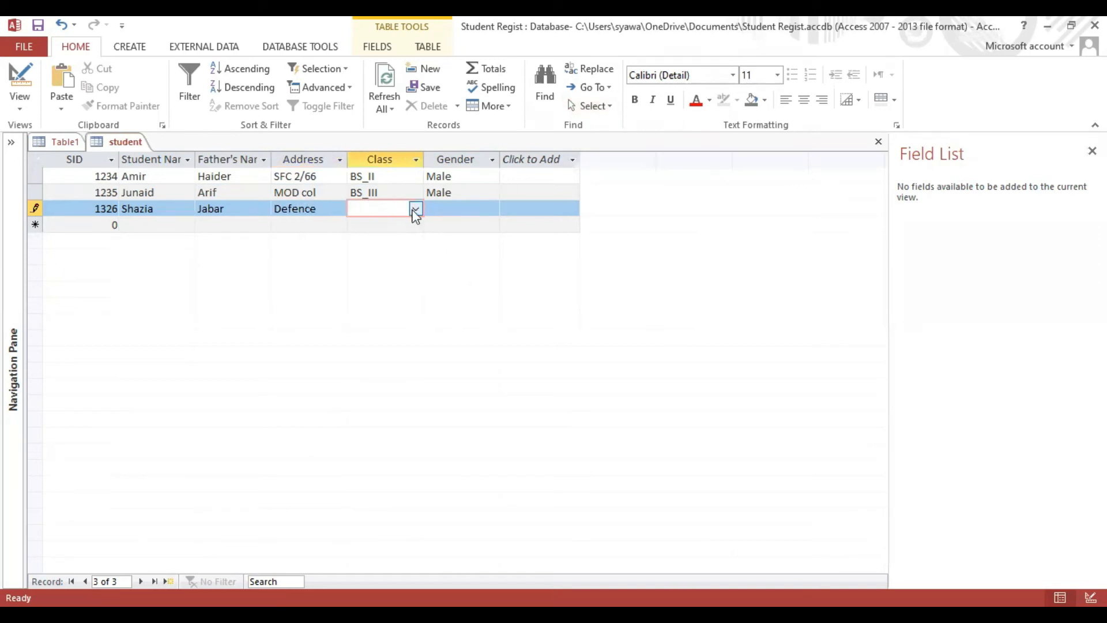
pyautogui.click(415, 210)
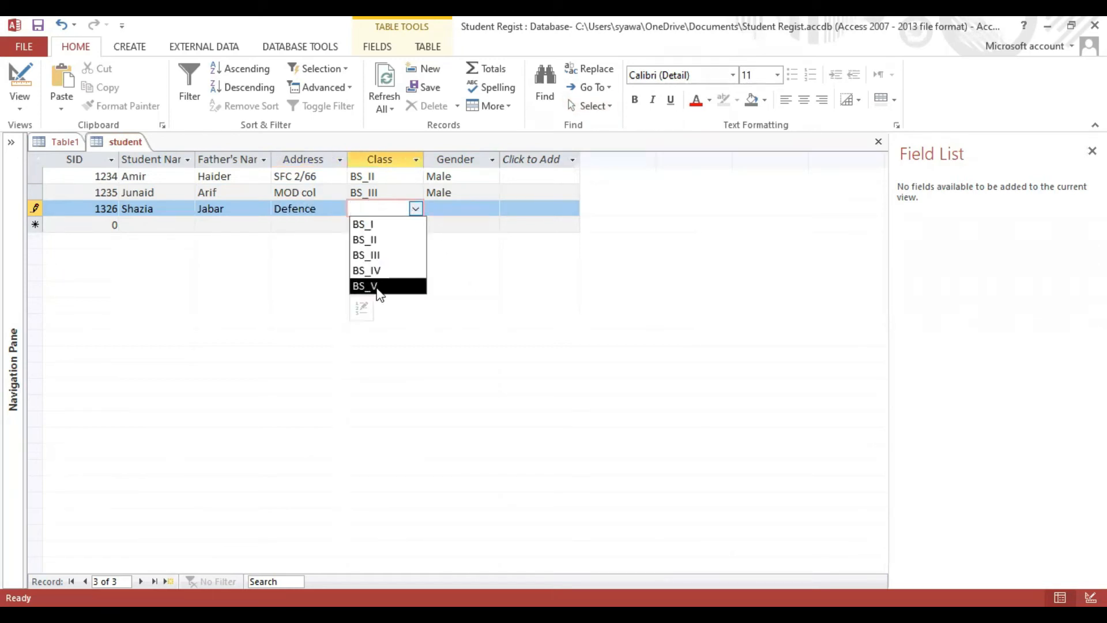
pyautogui.click(378, 287)
pyautogui.click(458, 210)
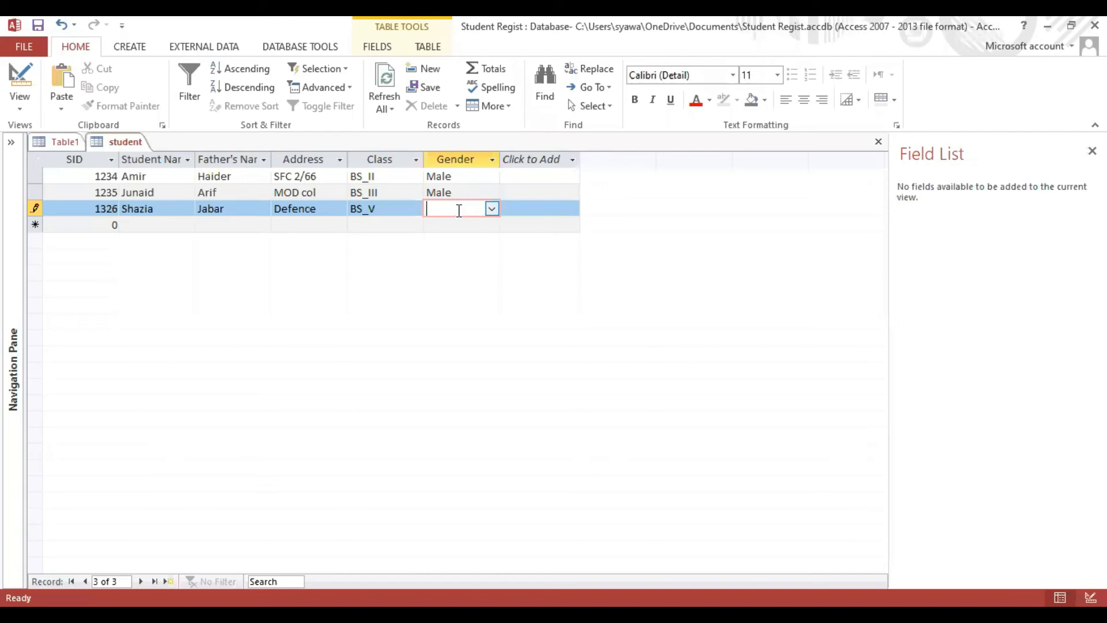
pyautogui.click(493, 211)
pyautogui.click(461, 242)
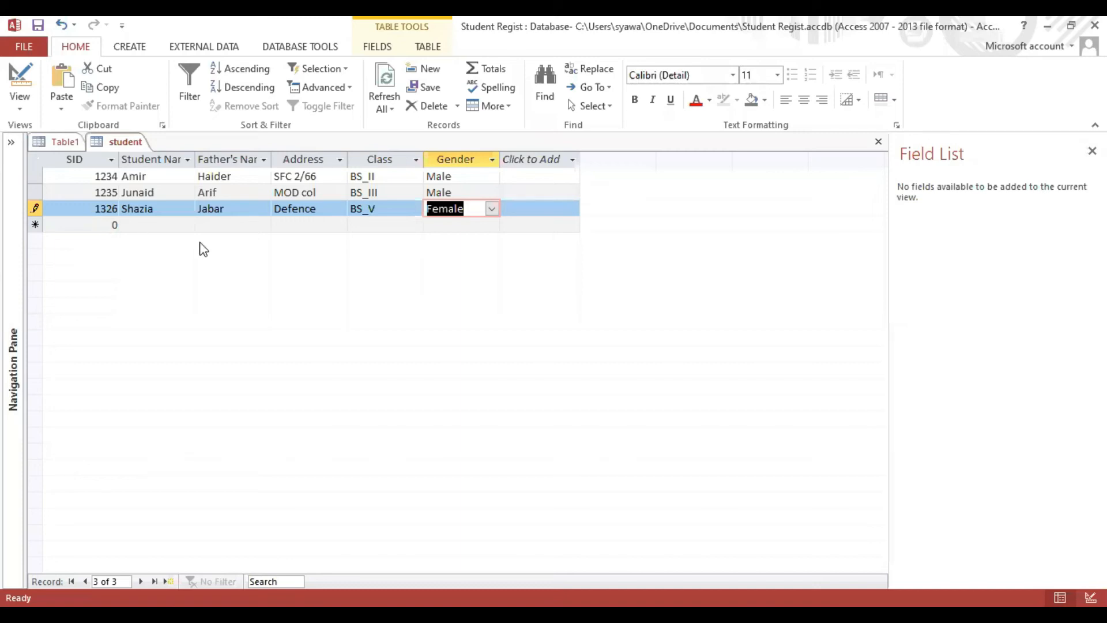
pyautogui.click(517, 206)
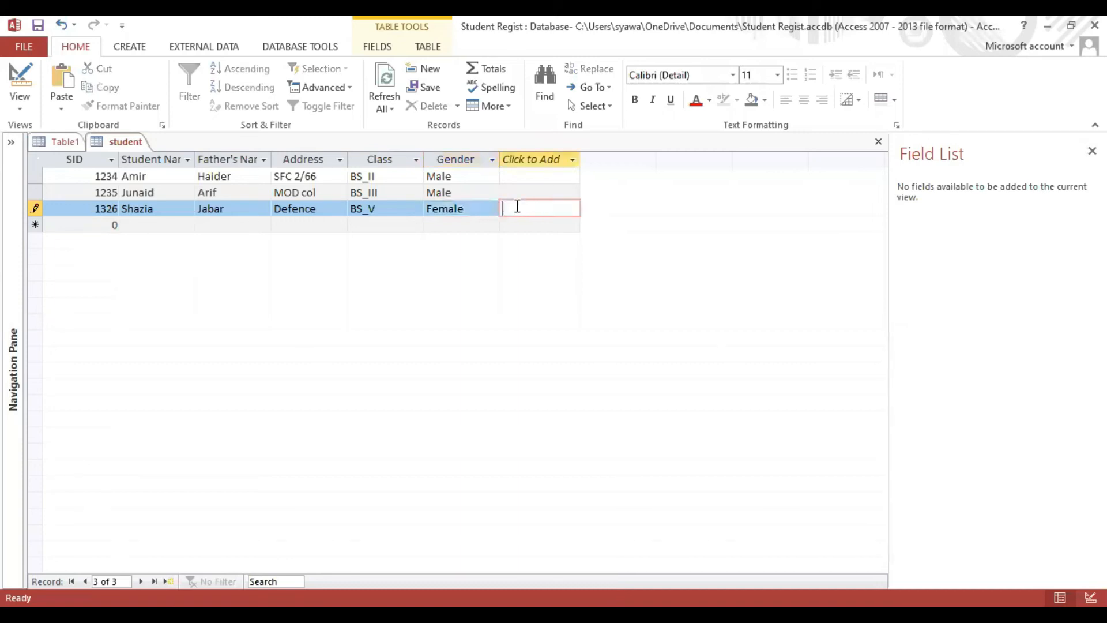
# Add a fourth record with its four-digit student ID, student name, father's name and address
pyautogui.click(89, 224)
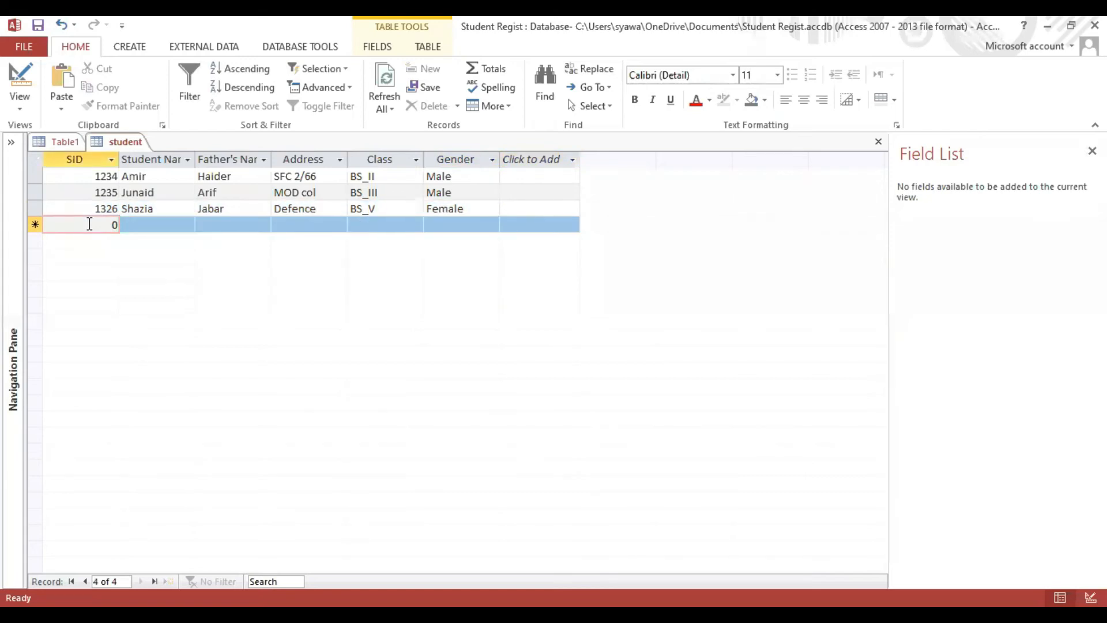
pyautogui.press('Delete')
pyautogui.write('1276')
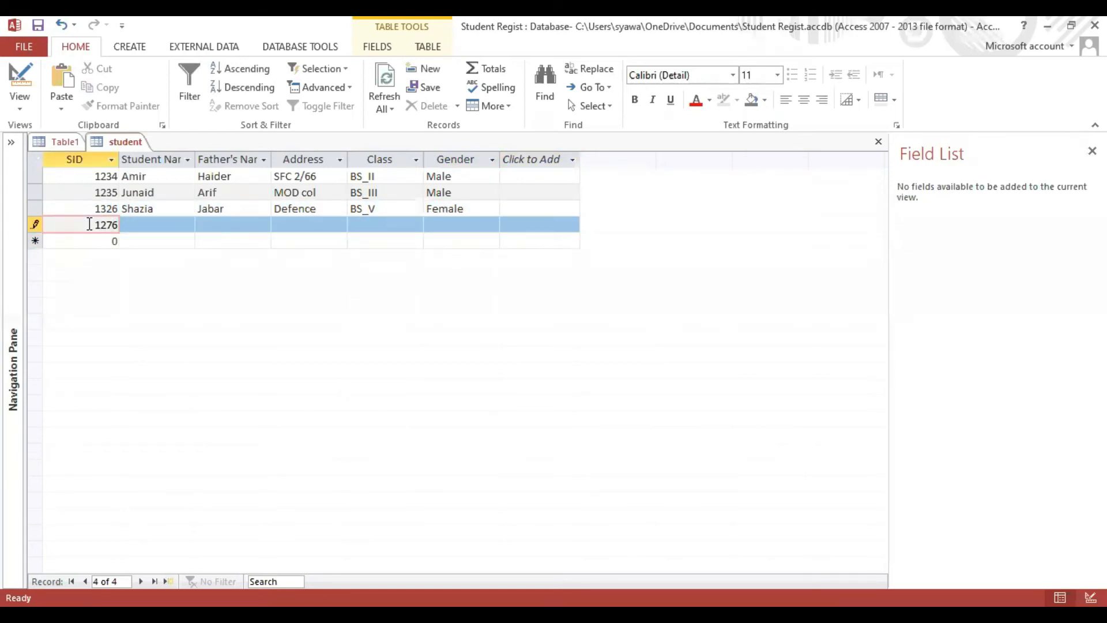
pyautogui.click(142, 228)
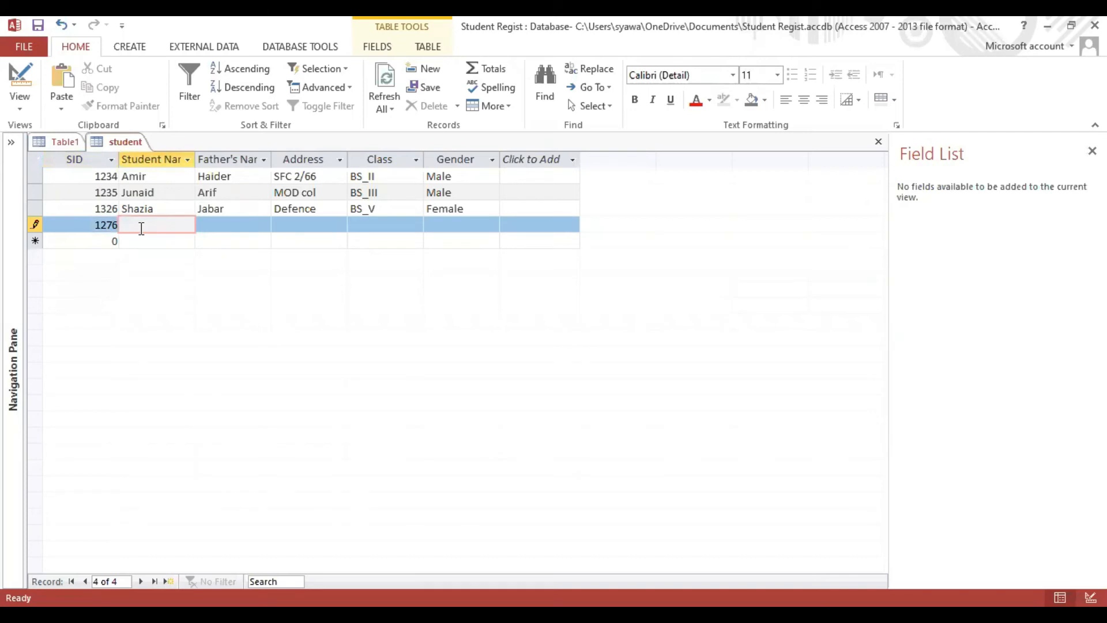
pyautogui.write('Ahmed')
pyautogui.press('Tab')
pyautogui.write('Ali')
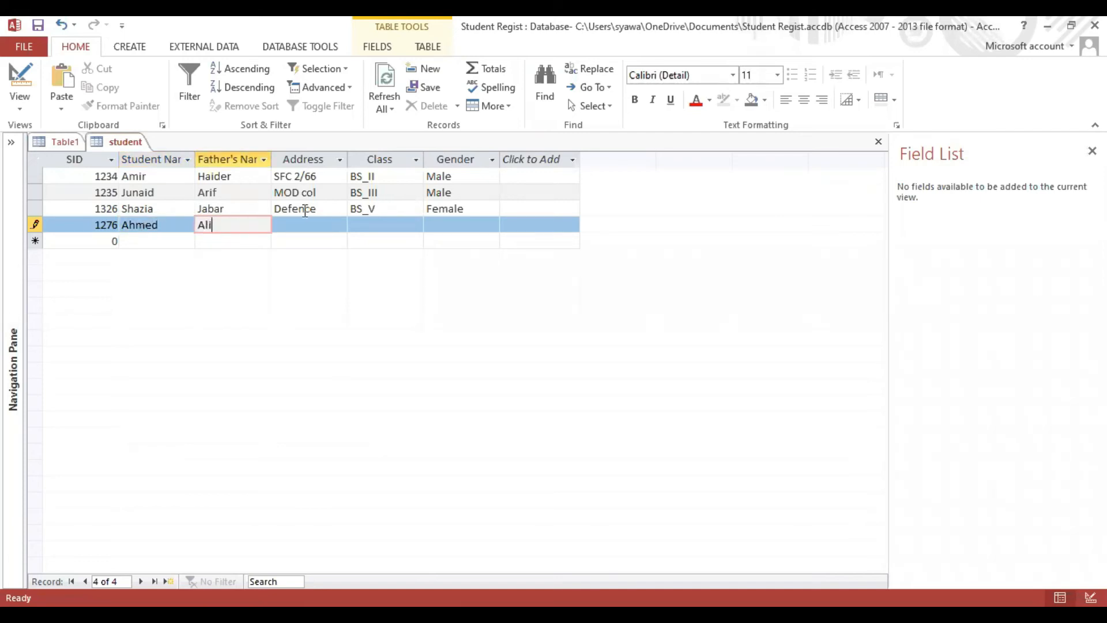
pyautogui.click(292, 226)
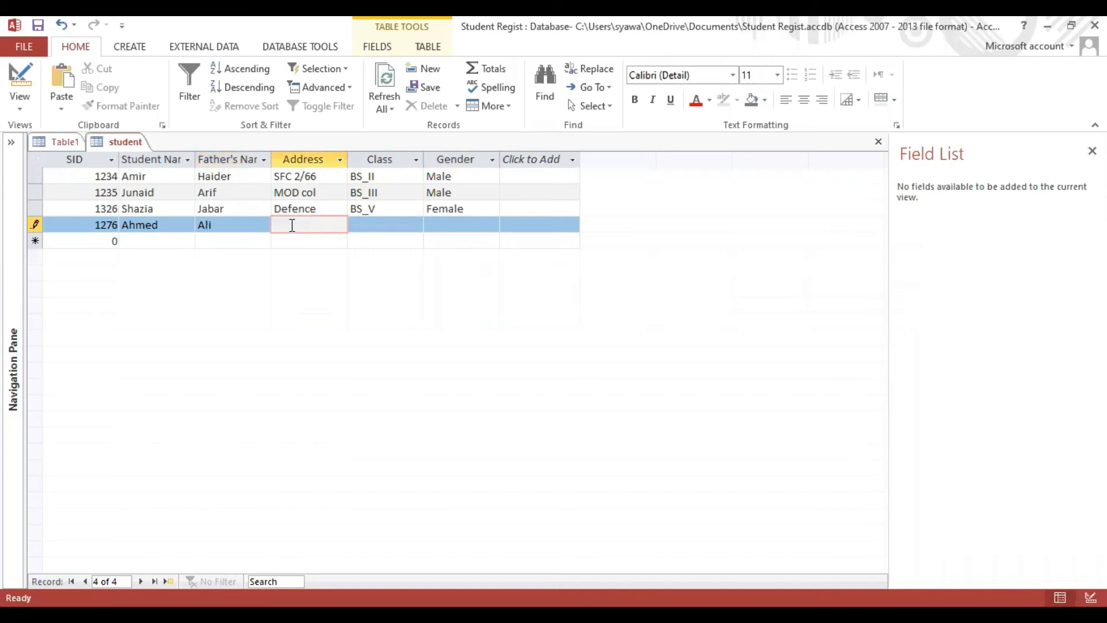
pyautogui.write('dhc')
# Complete the fourth record with Class BS_I and Gender Male, and move on to a new record
pyautogui.click(374, 225)
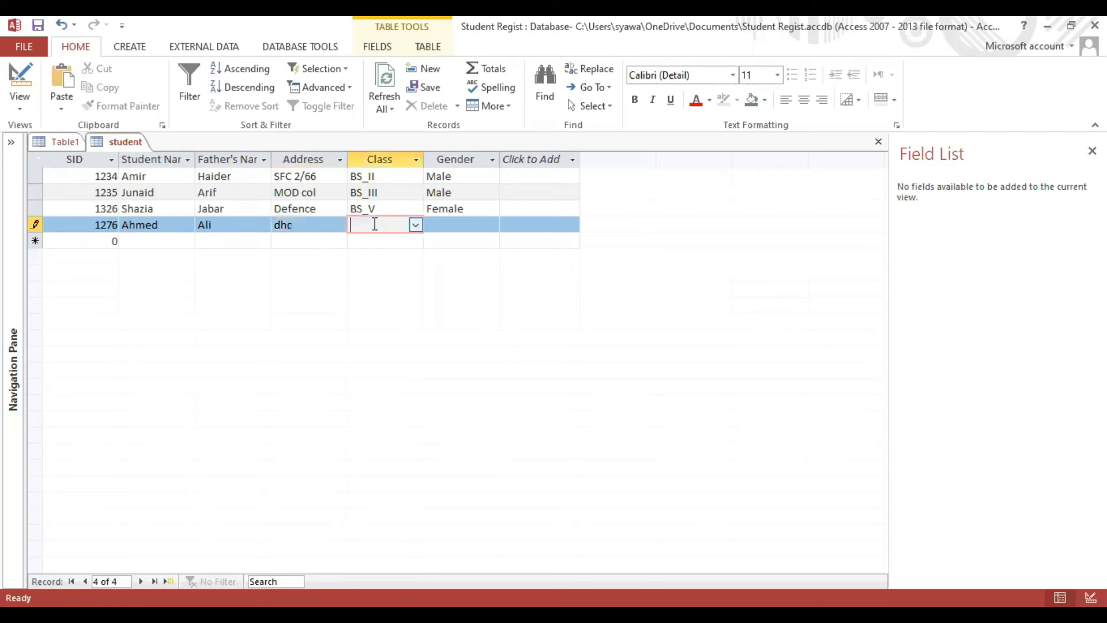
pyautogui.click(415, 228)
pyautogui.click(396, 241)
pyautogui.click(457, 227)
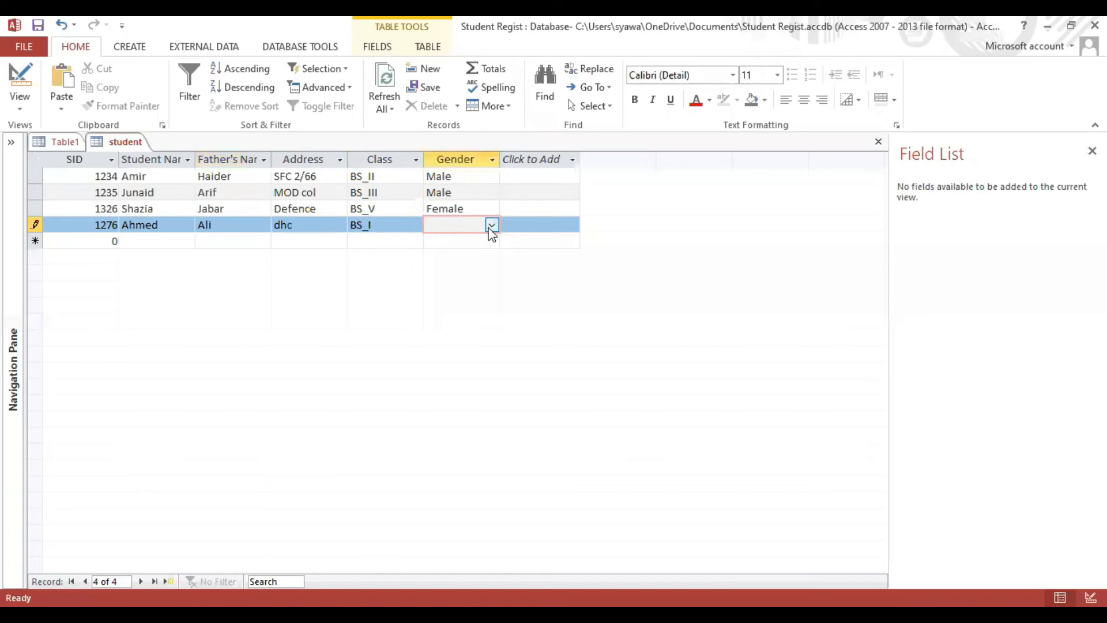
pyautogui.click(491, 224)
pyautogui.click(453, 240)
pyautogui.click(525, 225)
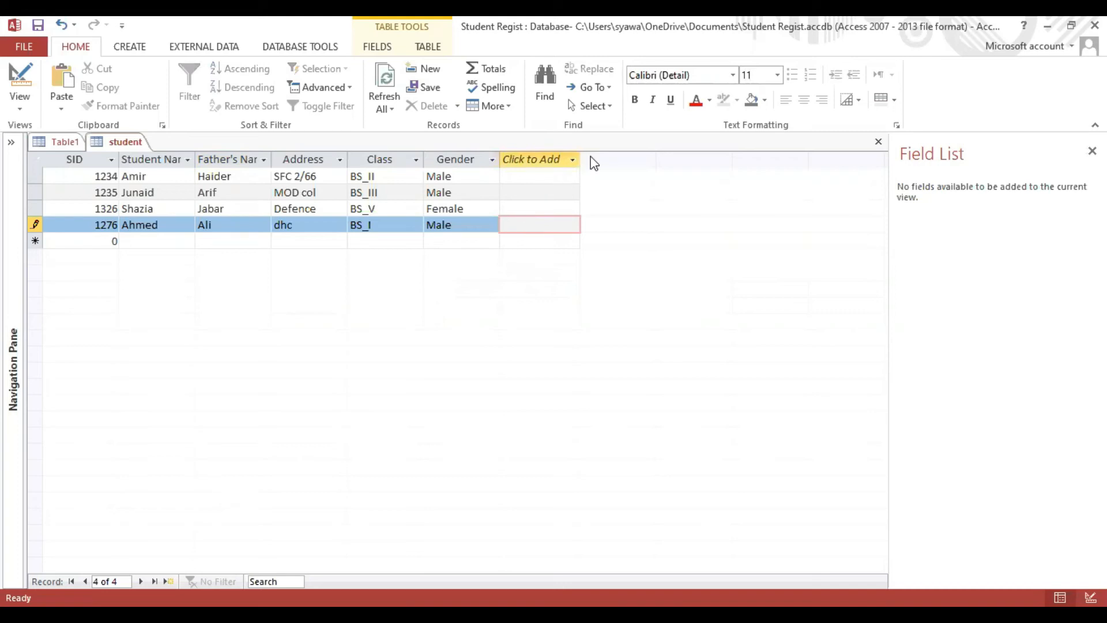
pyautogui.press('Tab')
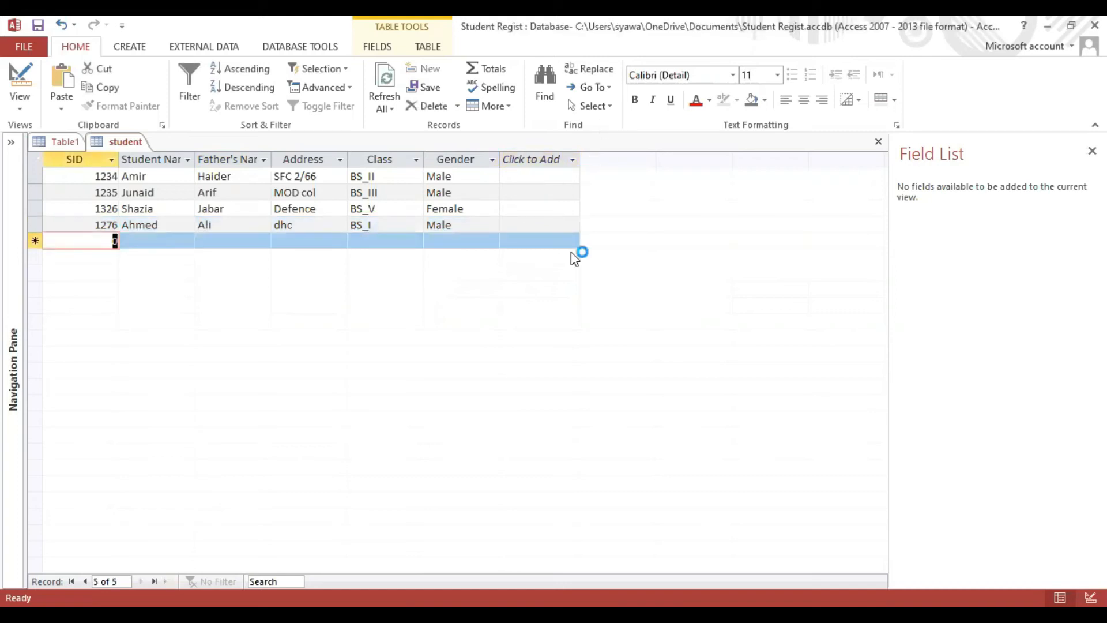
# Enter the student ID, student name, father's name and address for the fifth record
pyautogui.write('1325')
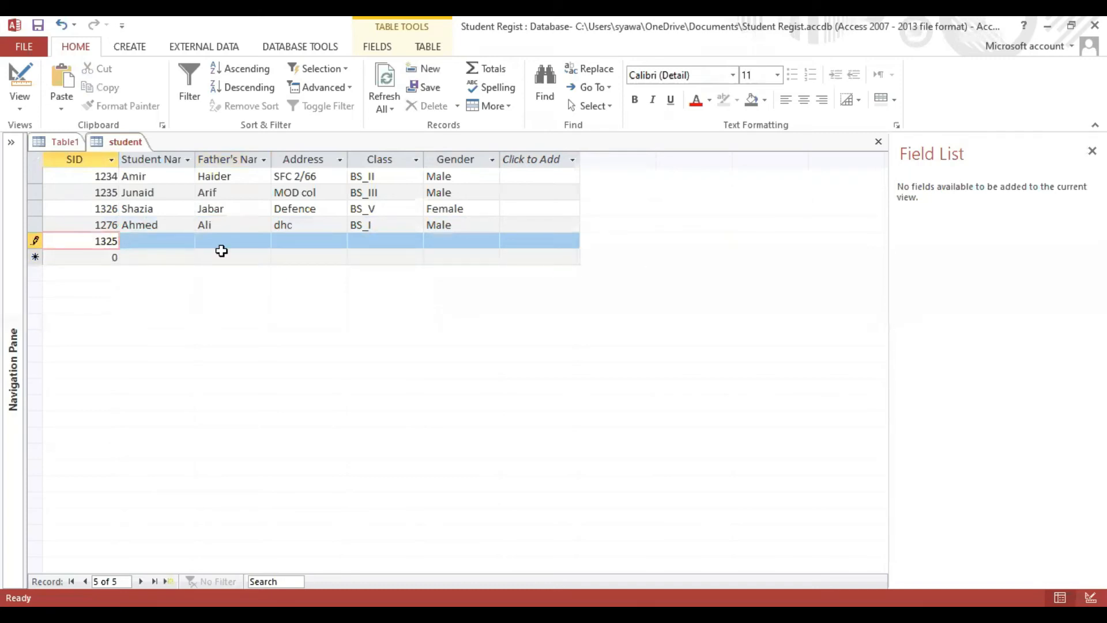
pyautogui.click(169, 243)
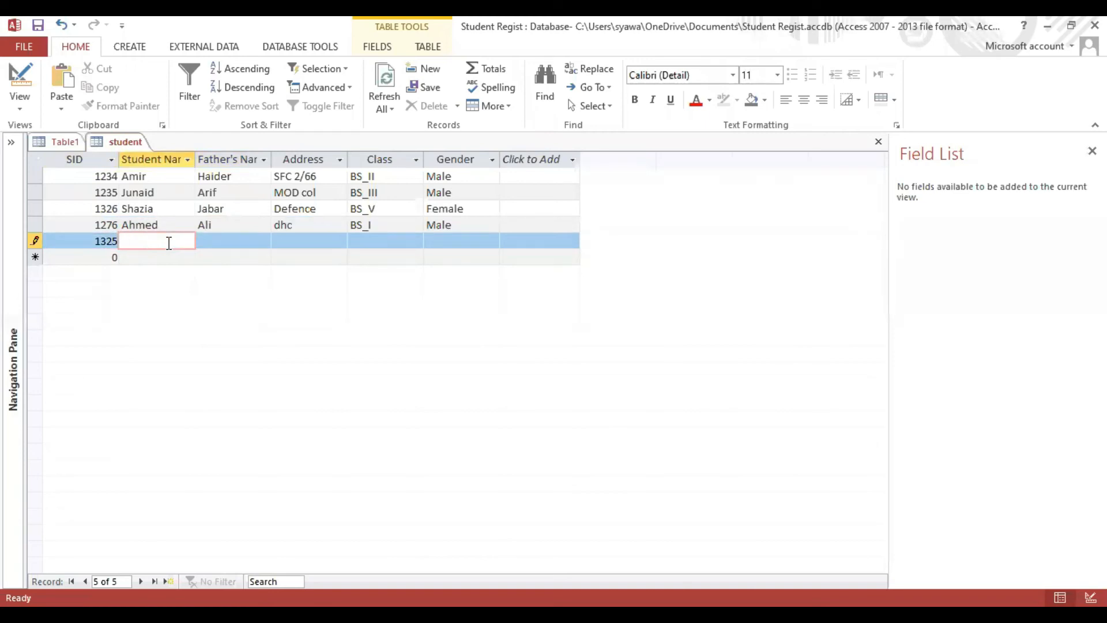
pyautogui.write('Najam')
pyautogui.click(238, 244)
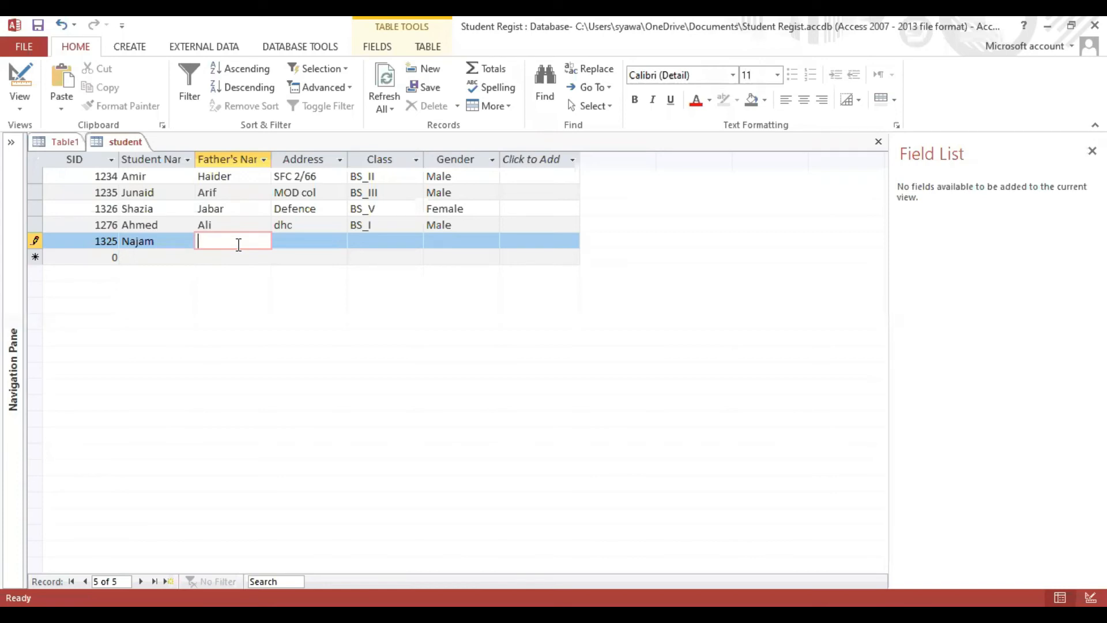
pyautogui.write('Ali')
pyautogui.press('Tab')
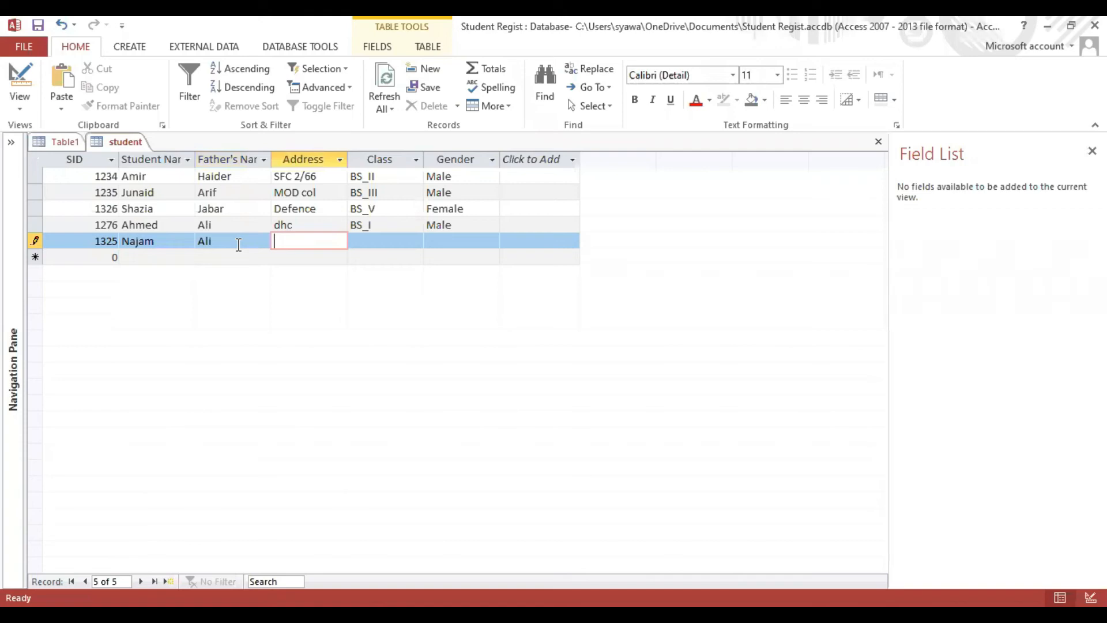
pyautogui.write('defence')
# Choose BS_V as the Class and Male as the Gender for the fifth record
pyautogui.press('Tab')
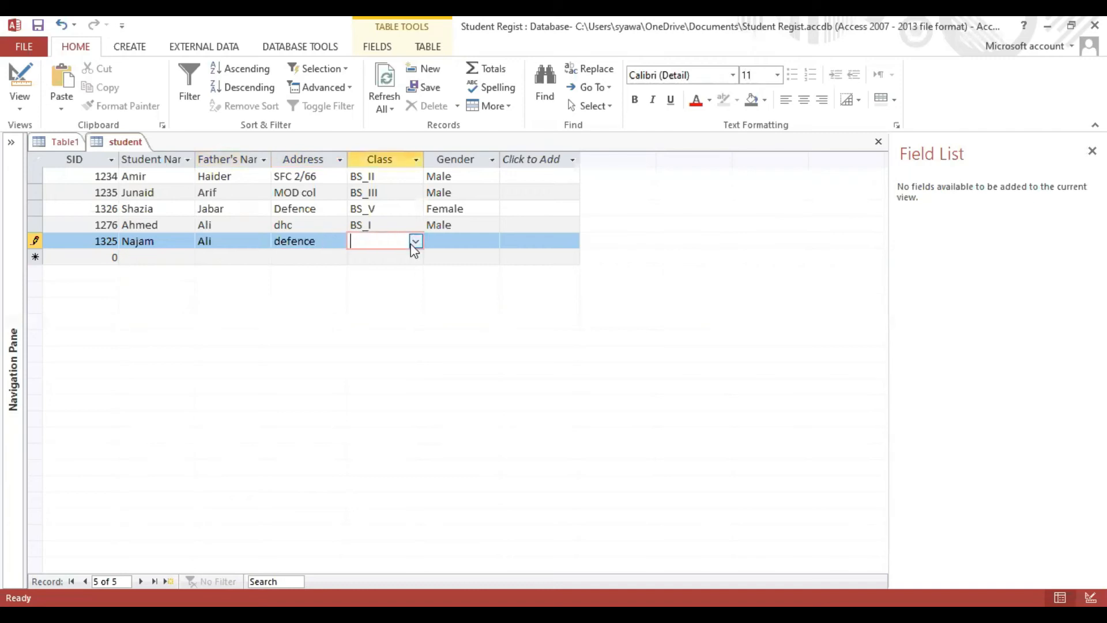
pyautogui.click(416, 241)
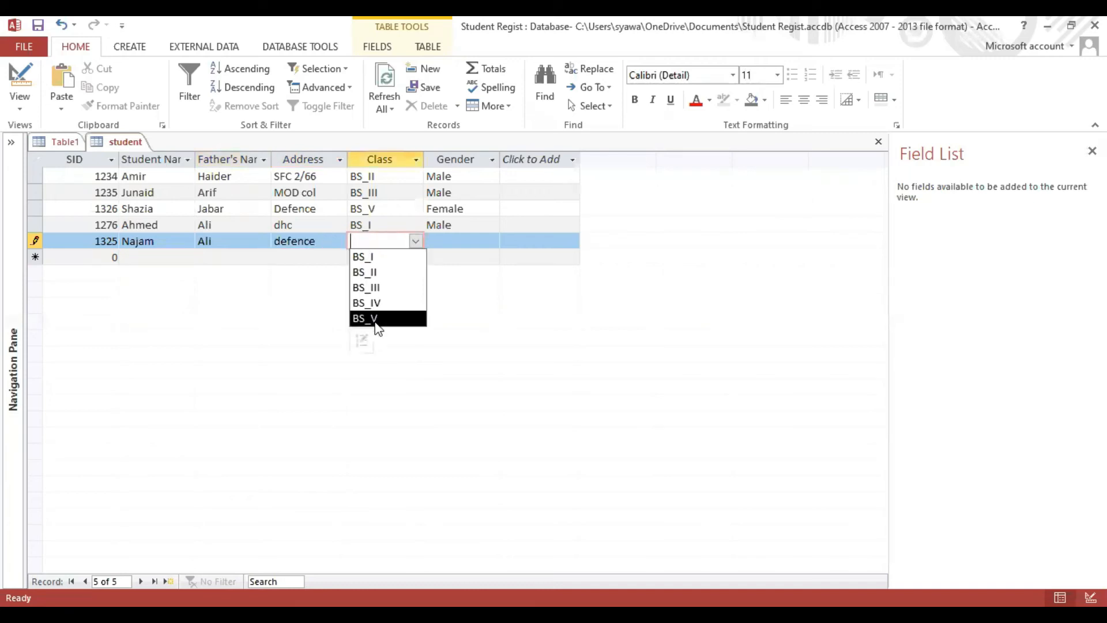
pyautogui.click(378, 318)
pyautogui.click(478, 241)
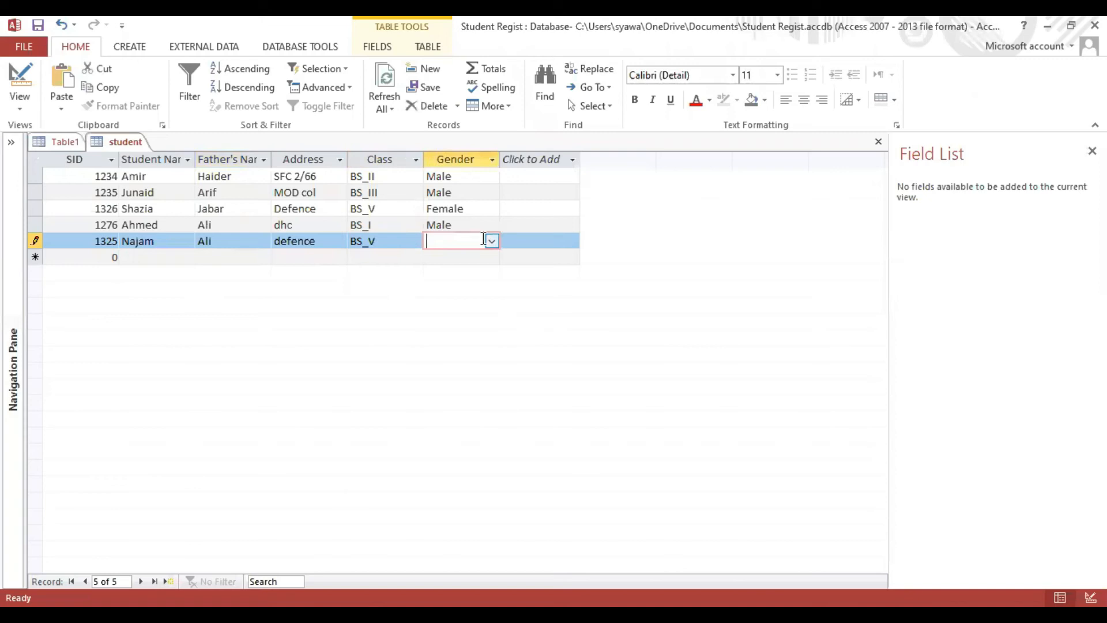
pyautogui.click(492, 241)
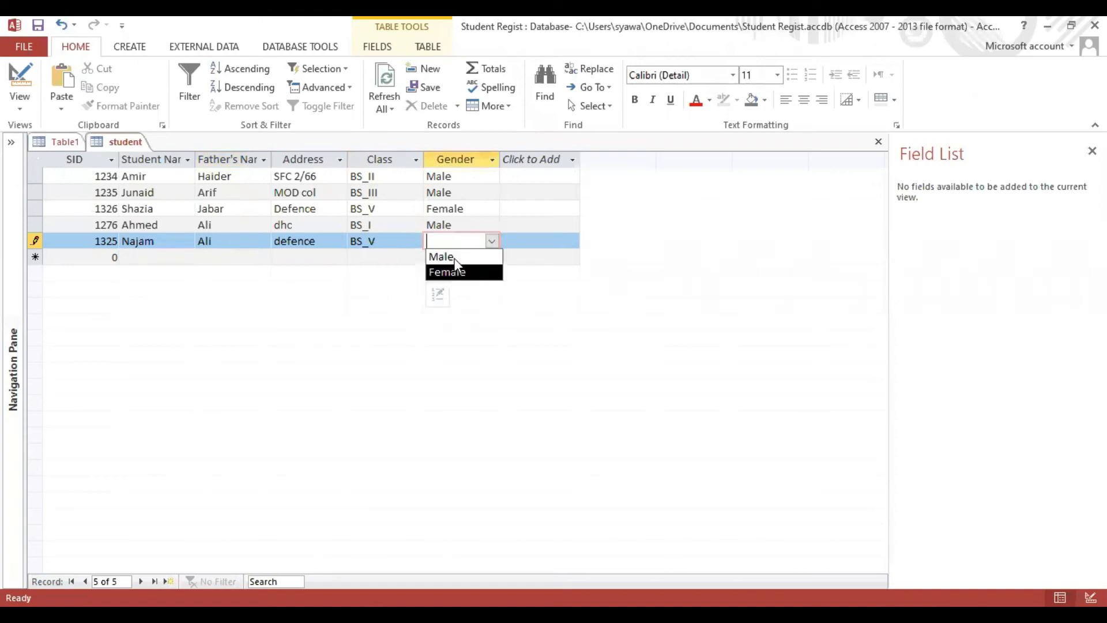
pyautogui.click(456, 259)
pyautogui.click(456, 260)
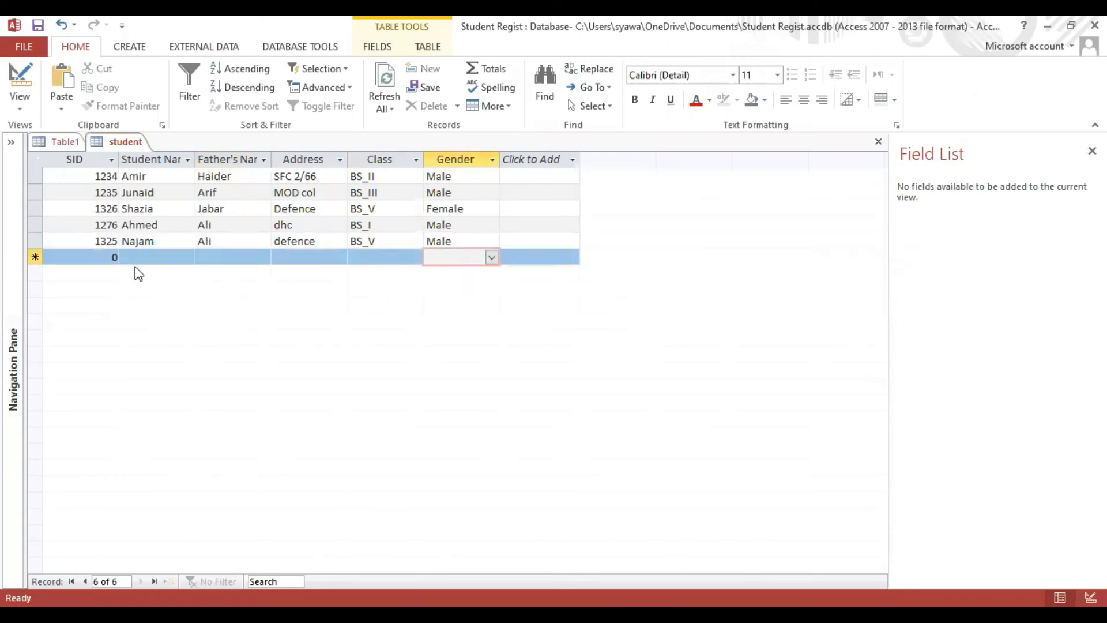
# Add a sixth record with a five-digit student ID, student name, father's name and address
pyautogui.click(98, 257)
pyautogui.write('13425')
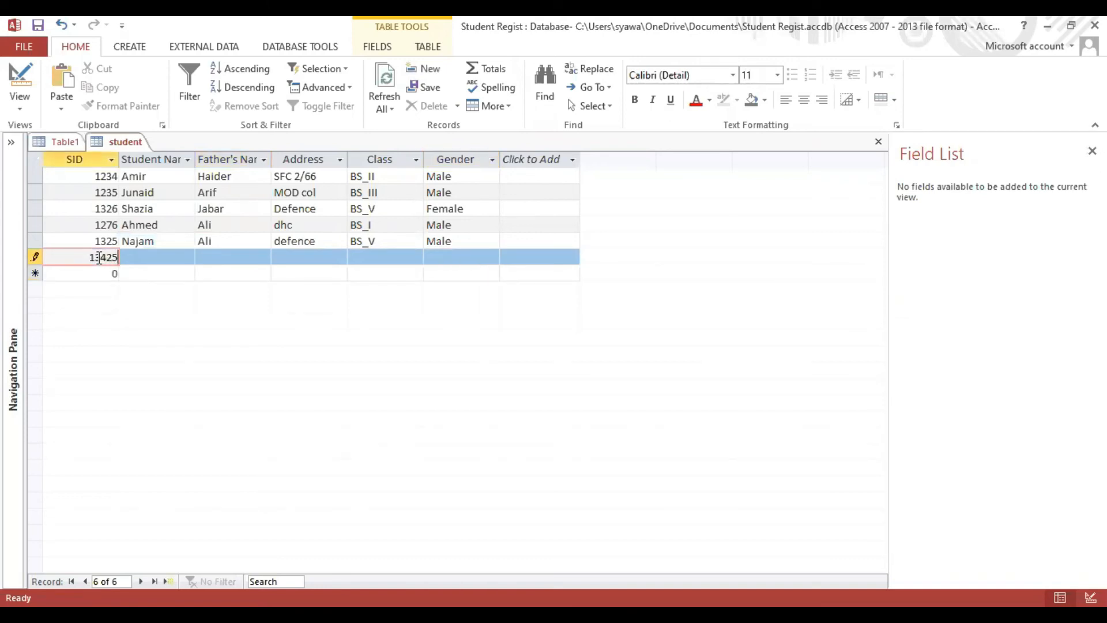
pyautogui.press('Tab')
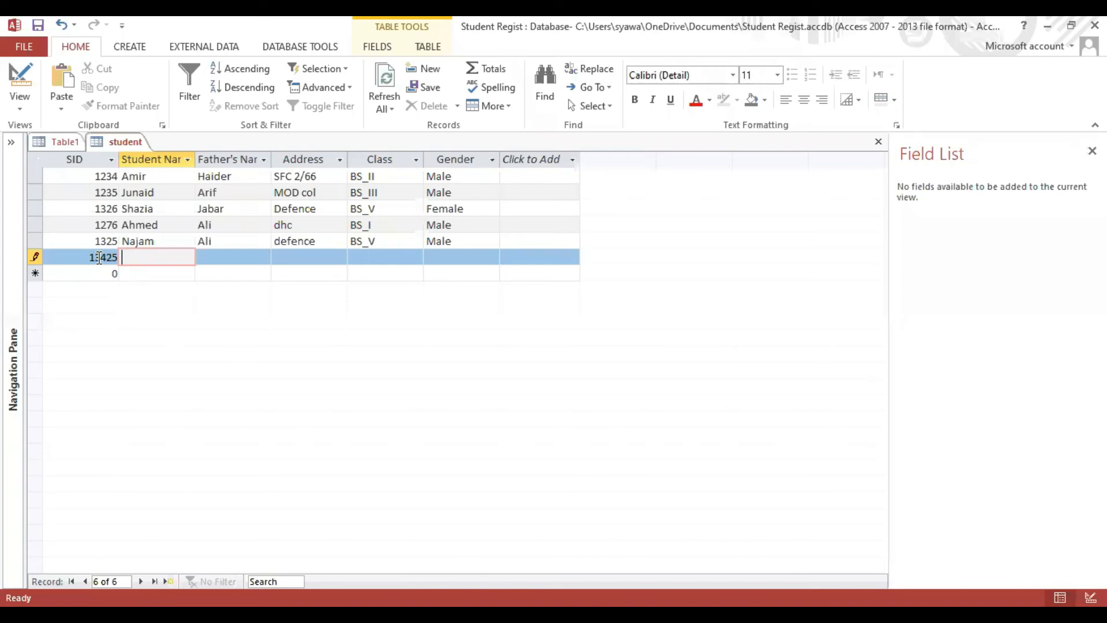
pyautogui.write('Z')
pyautogui.press('BackSpace')
pyautogui.write('Nimra')
pyautogui.press('Tab')
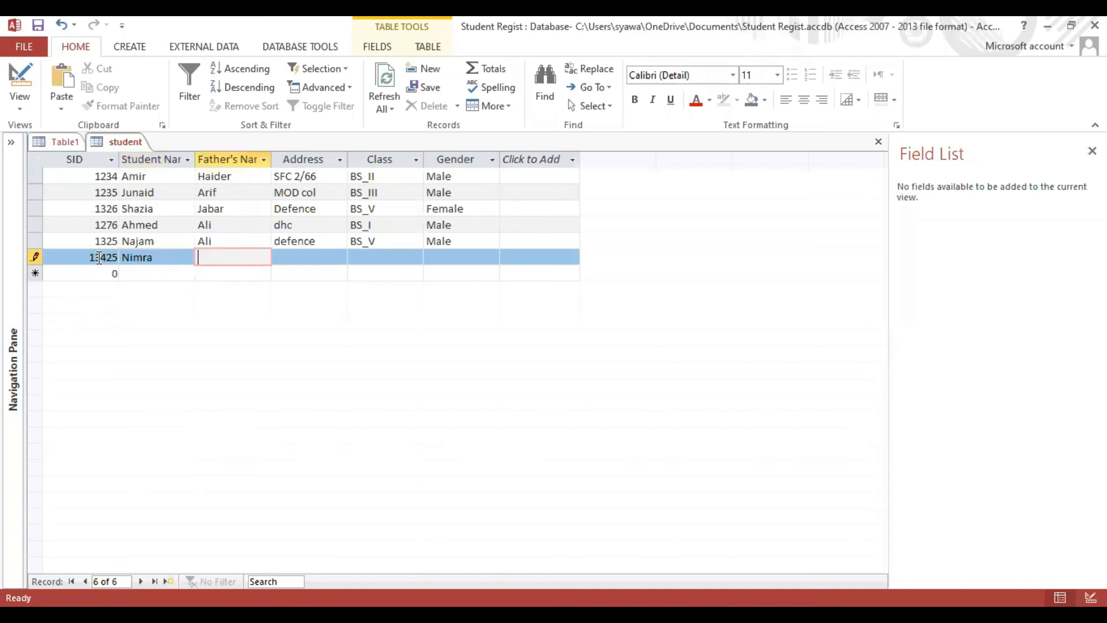
pyautogui.write('Zubair')
pyautogui.click(334, 255)
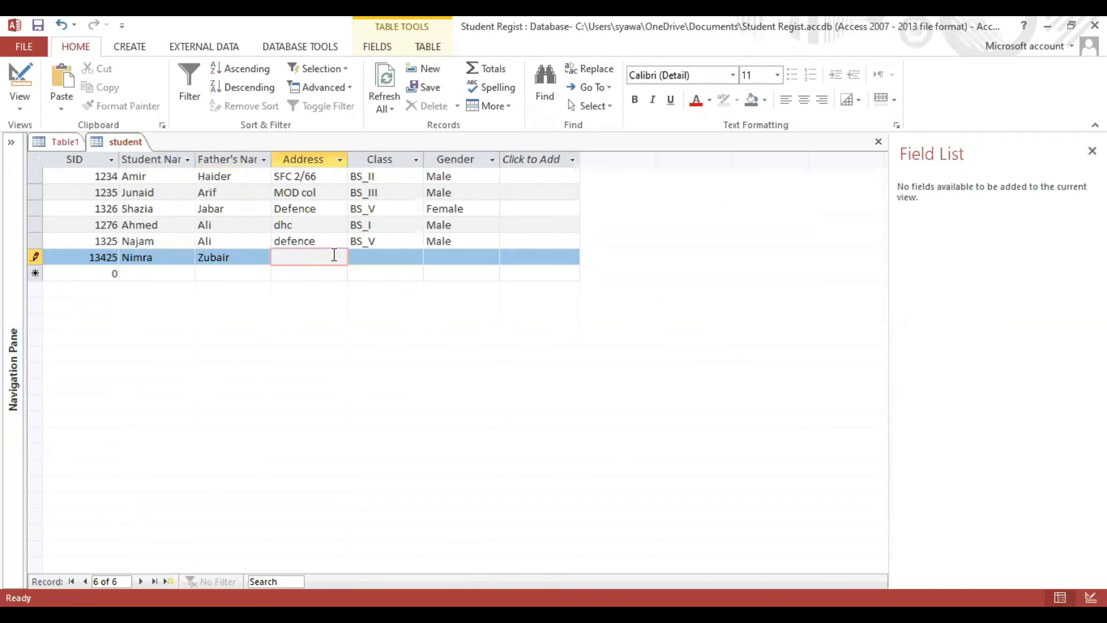
pyautogui.write('hfc')
# Set the sixth record's Class to BS_II and Gender to Female
pyautogui.click(382, 260)
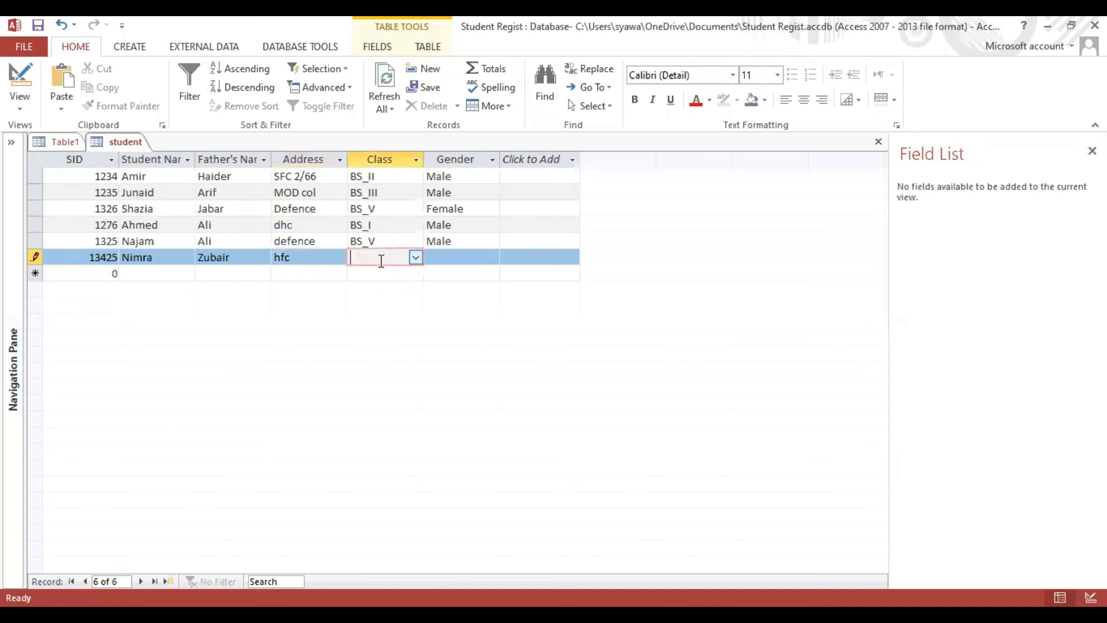
pyautogui.click(416, 258)
pyautogui.click(391, 289)
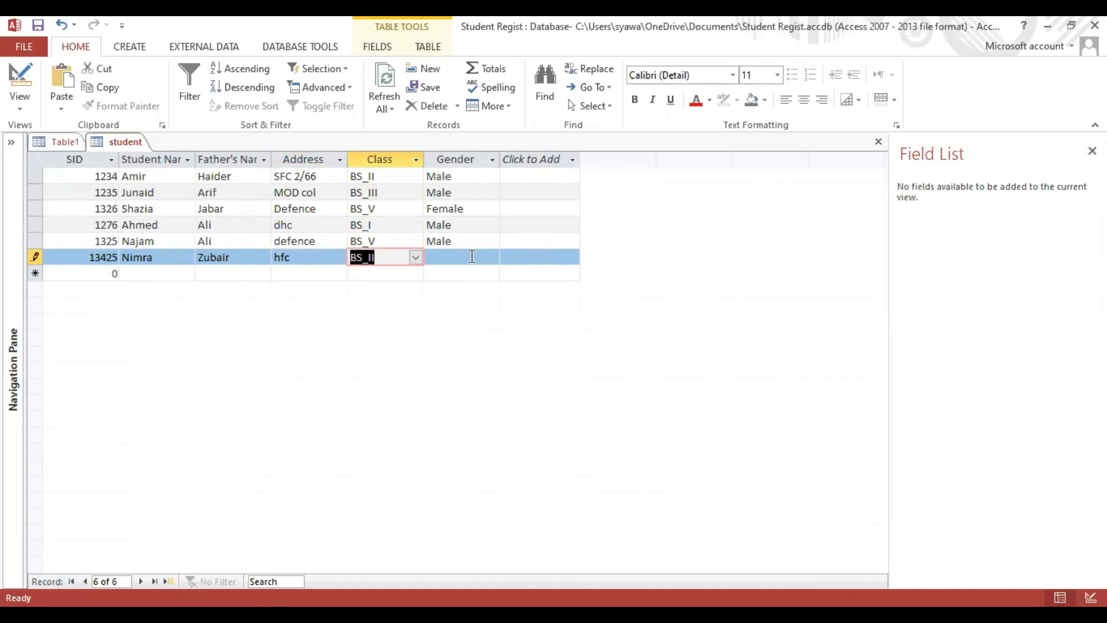
pyautogui.click(472, 257)
pyautogui.click(492, 257)
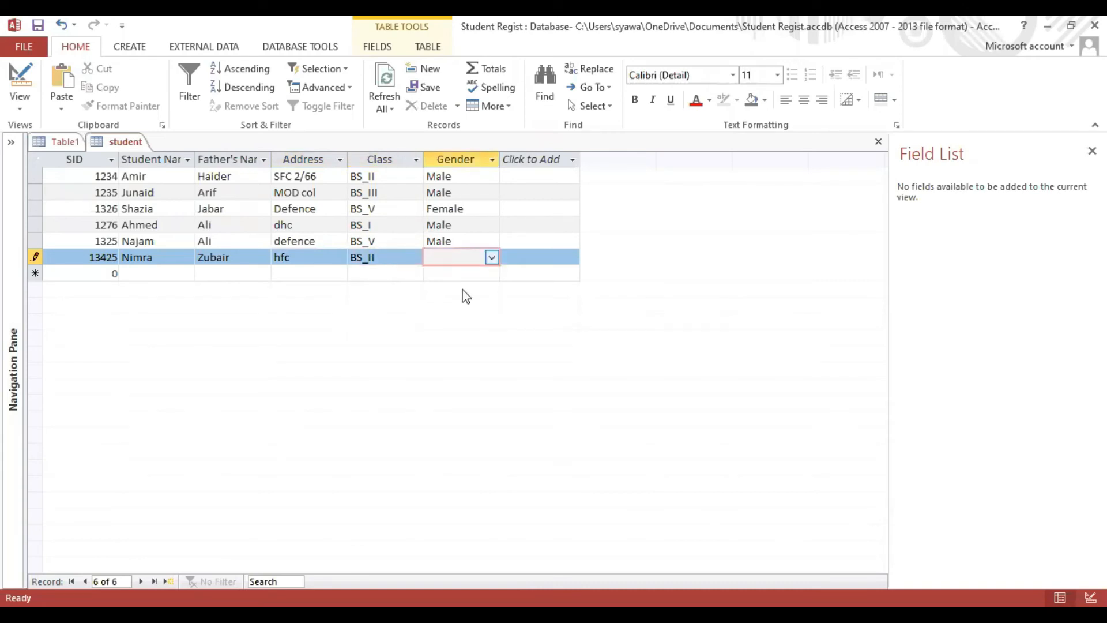
pyautogui.click(465, 290)
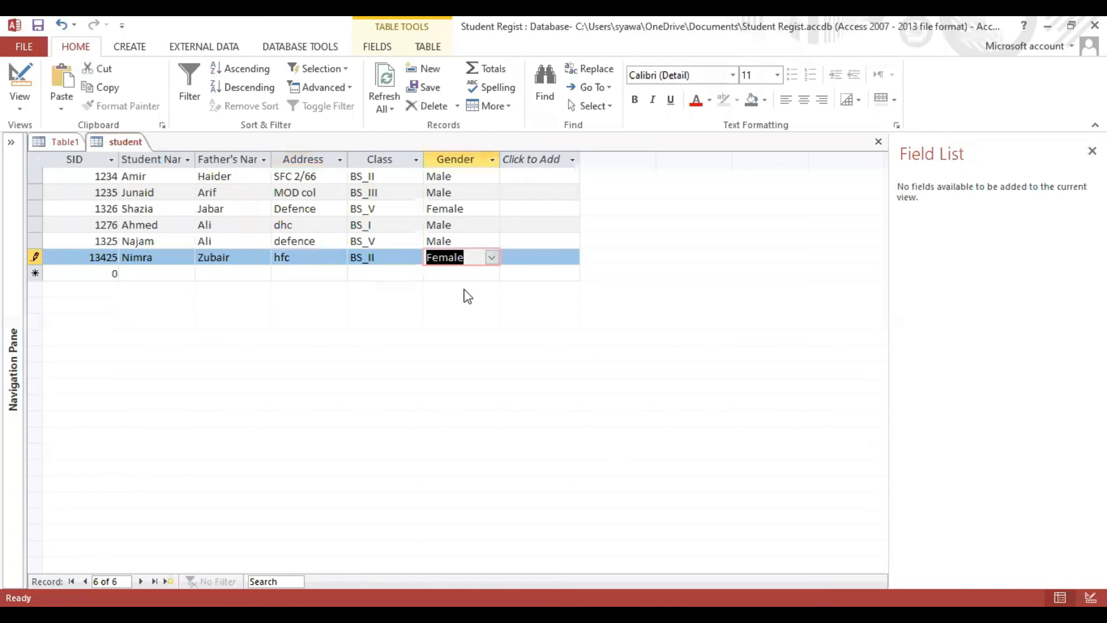
# Start a seventh record with its four-digit student ID, father's name and address, leaving the student name blank
pyautogui.click(151, 274)
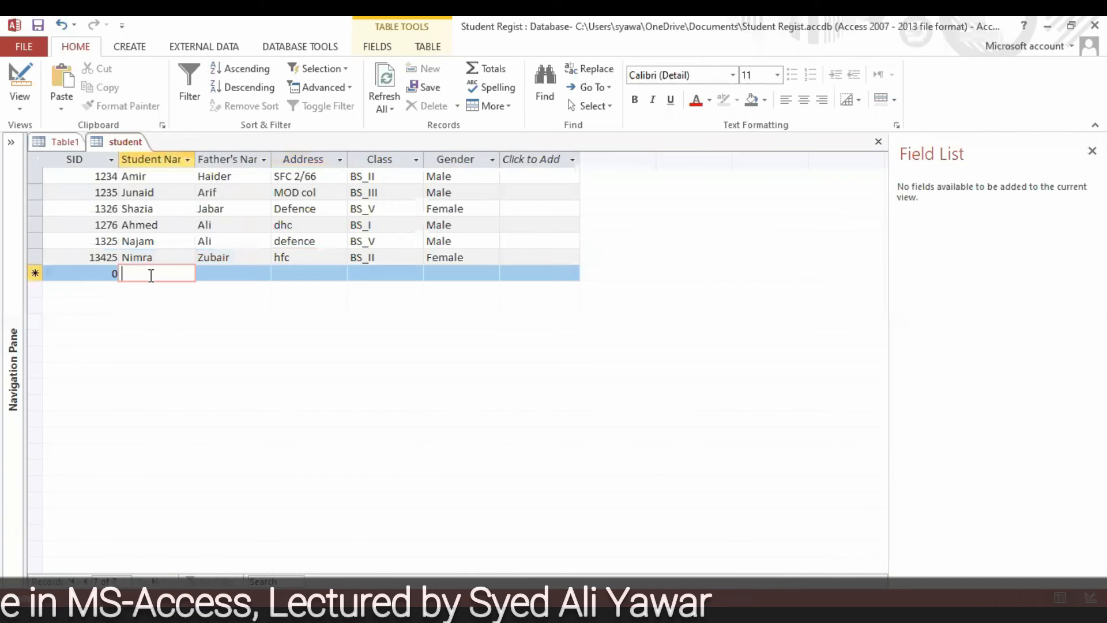
pyautogui.click(104, 277)
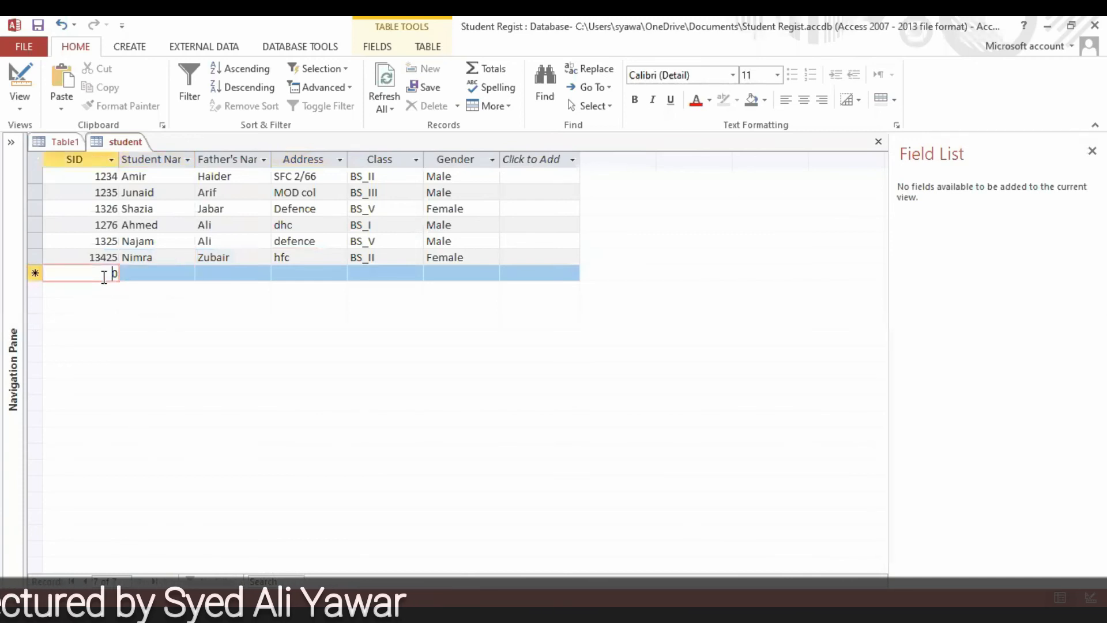
pyautogui.press('Delete')
pyautogui.write('134')
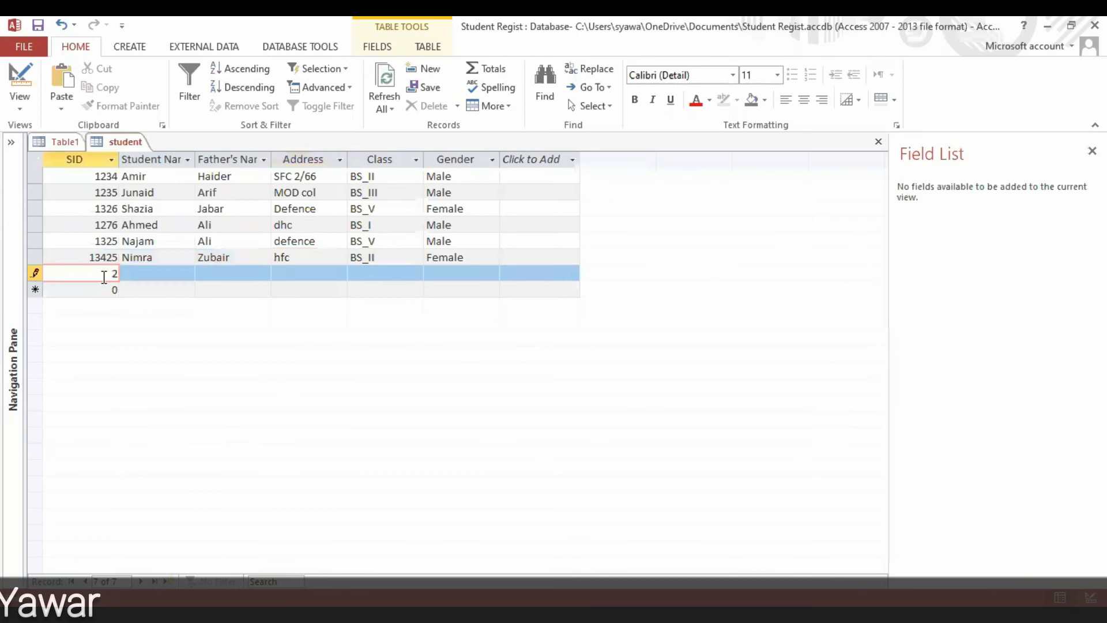
pyautogui.write('1')
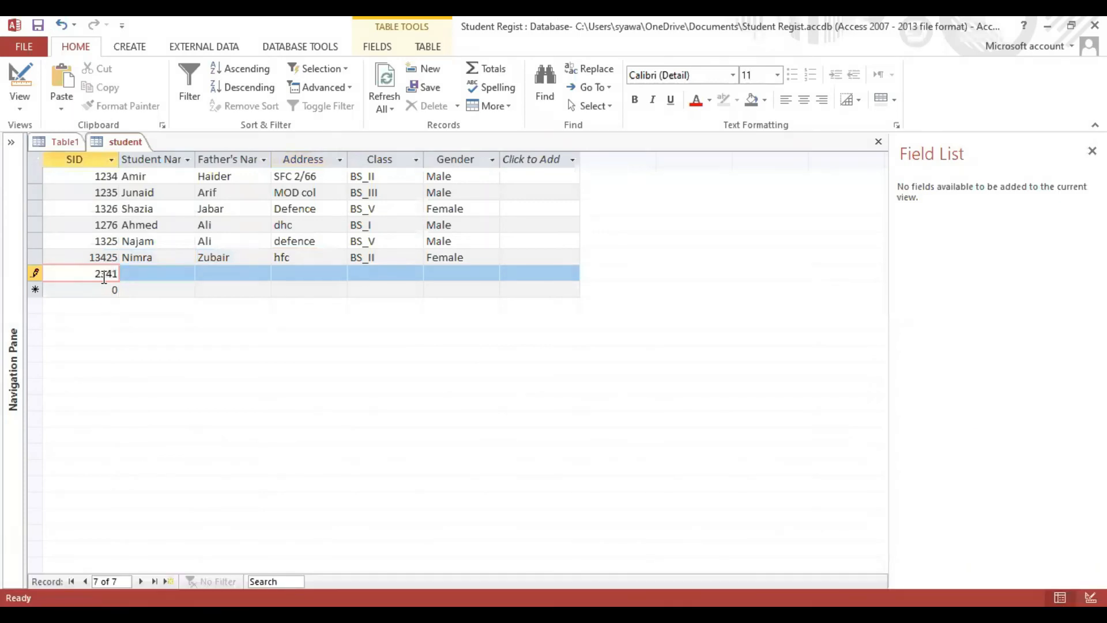
pyautogui.click(135, 274)
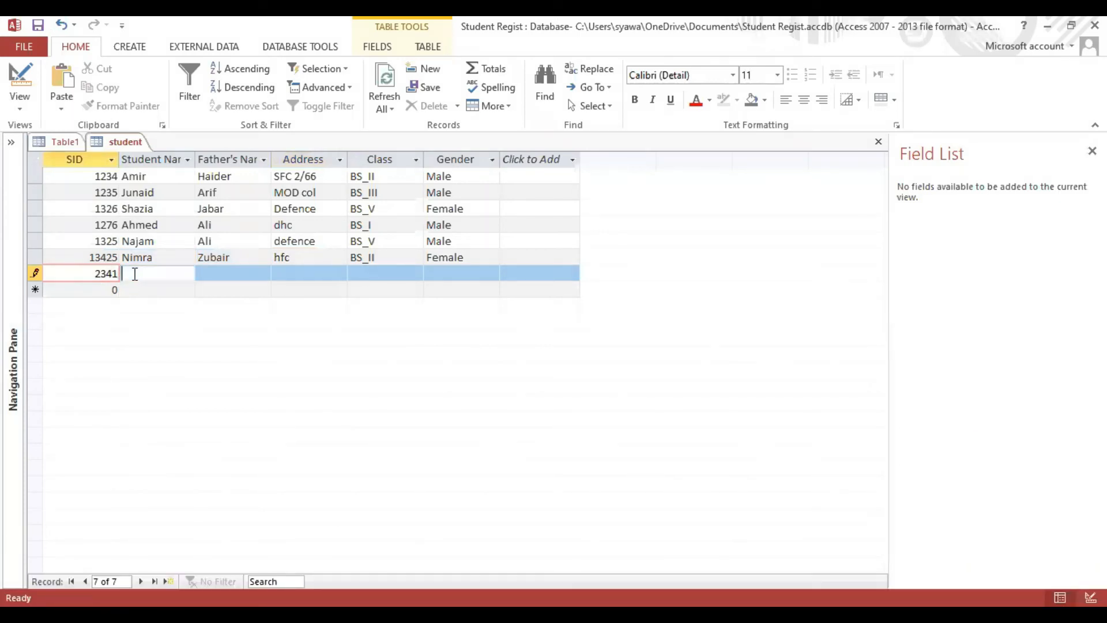
pyautogui.click(253, 274)
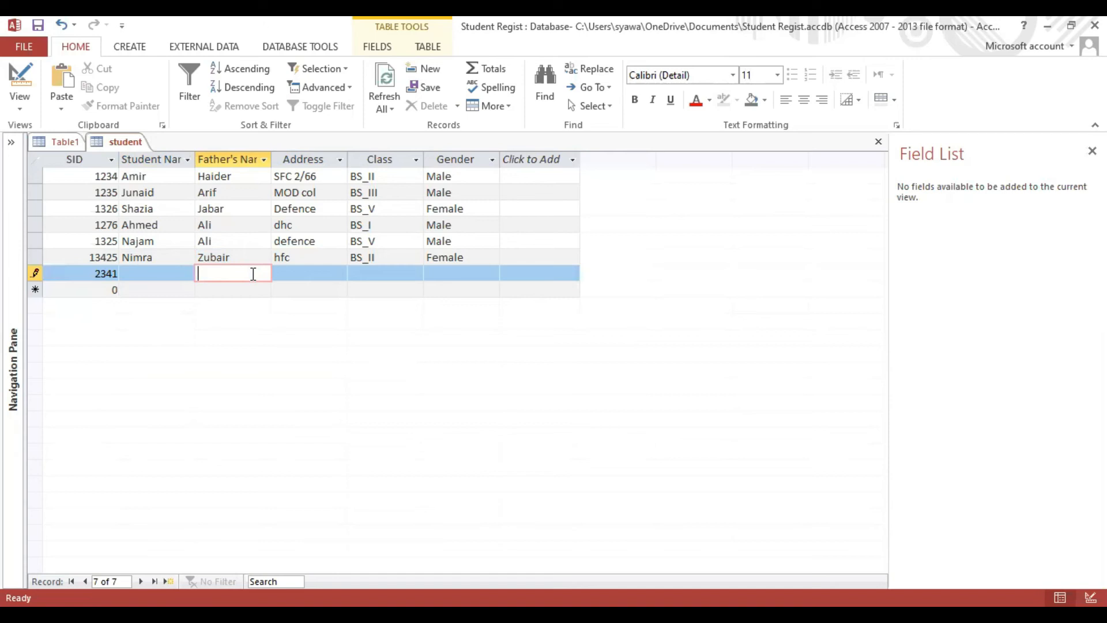
pyautogui.write('Faraz')
pyautogui.click(318, 277)
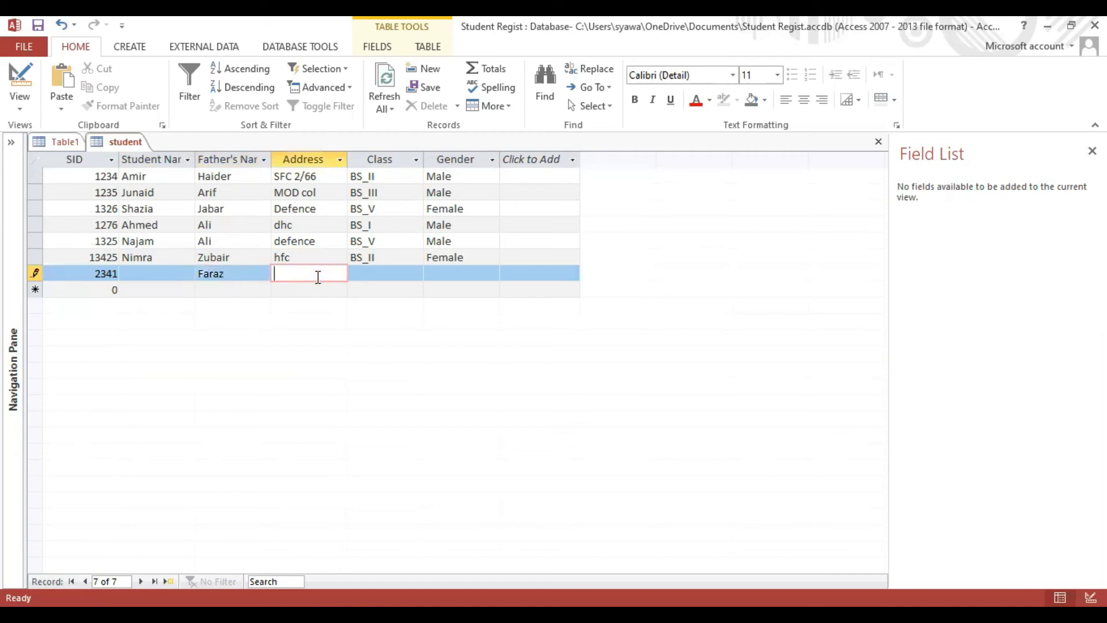
pyautogui.write('kuf')
# Set the seventh record's Class to BS_II and Gender to Male, and try to complete it without a student name
pyautogui.click(375, 277)
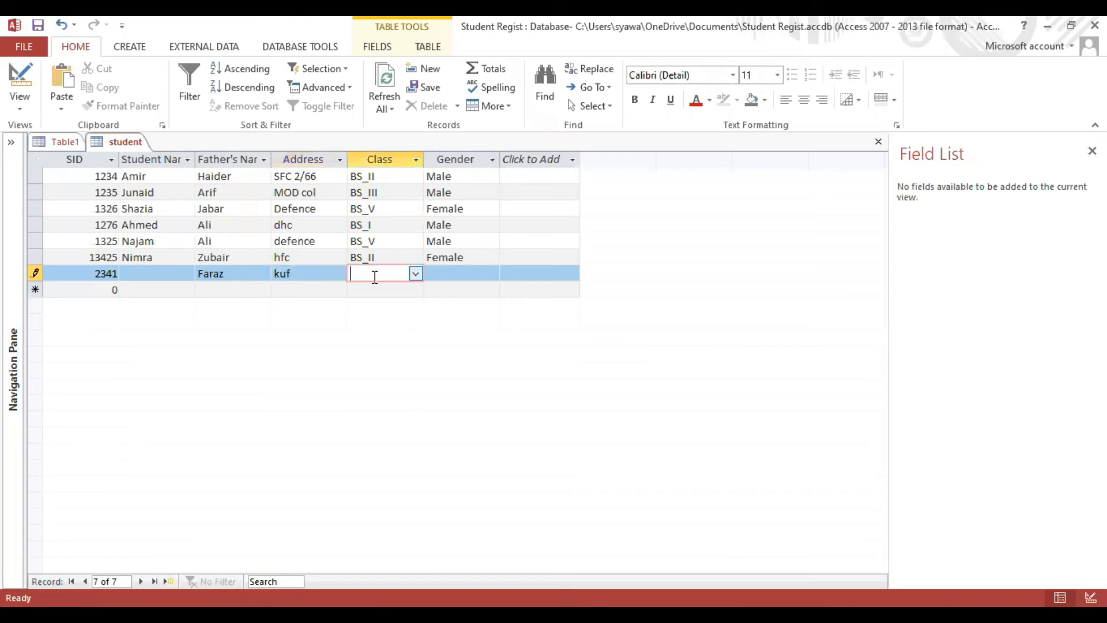
pyautogui.click(416, 274)
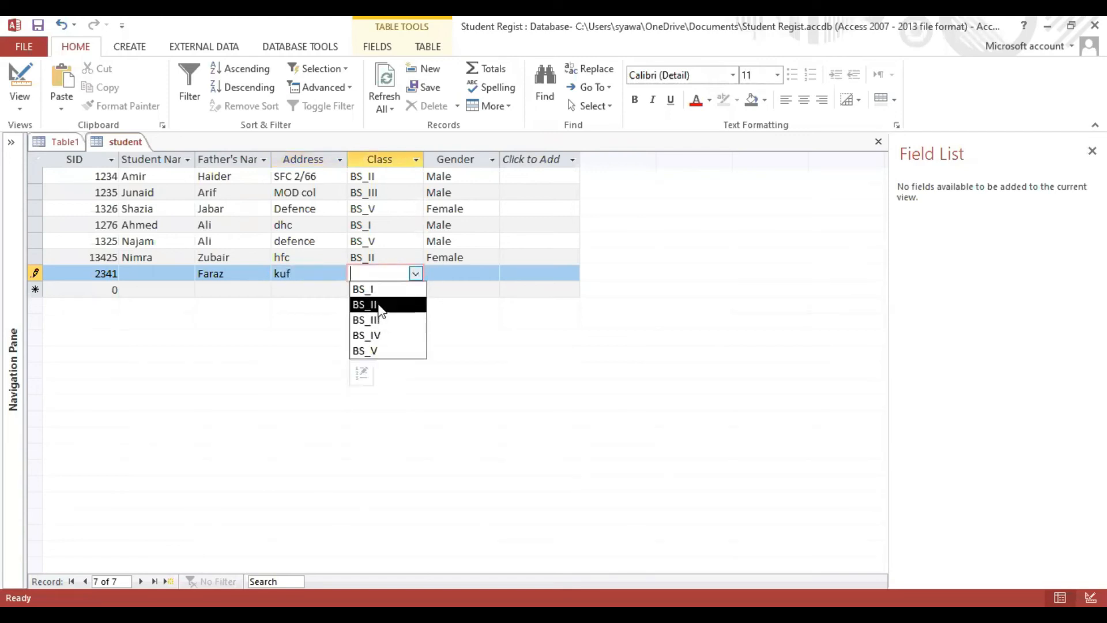
pyautogui.click(379, 304)
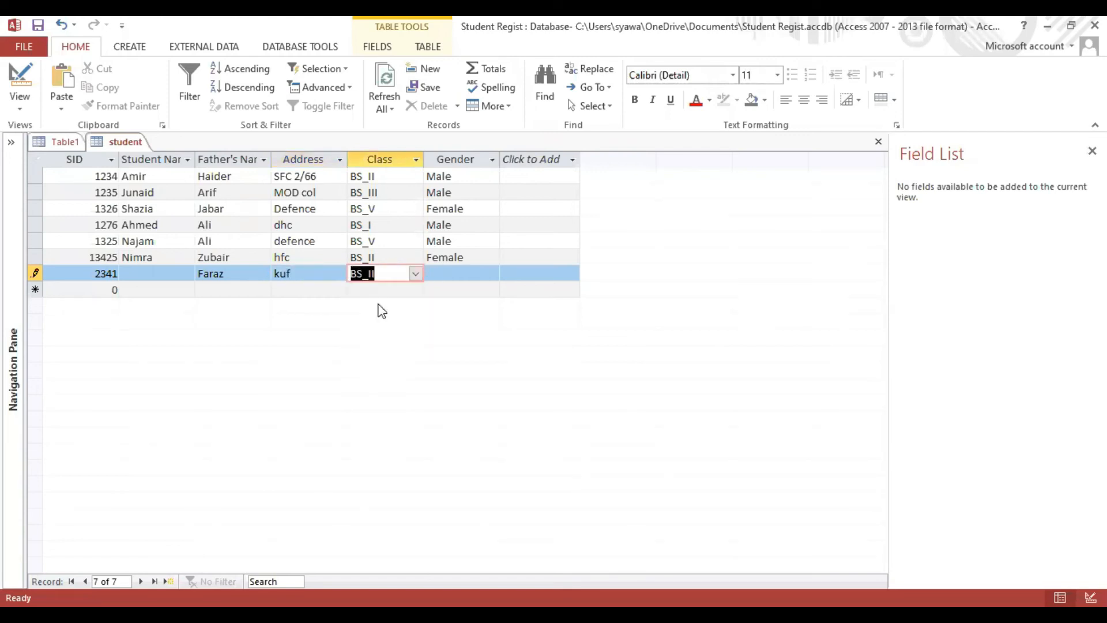
pyautogui.click(464, 274)
pyautogui.click(491, 275)
pyautogui.click(455, 292)
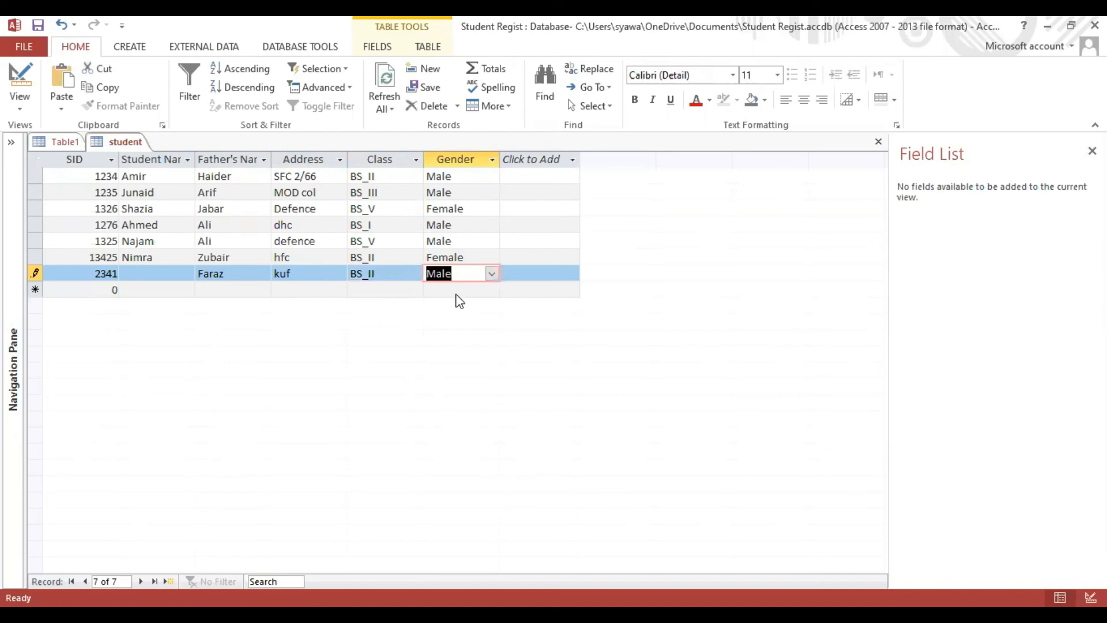
pyautogui.press('Return')
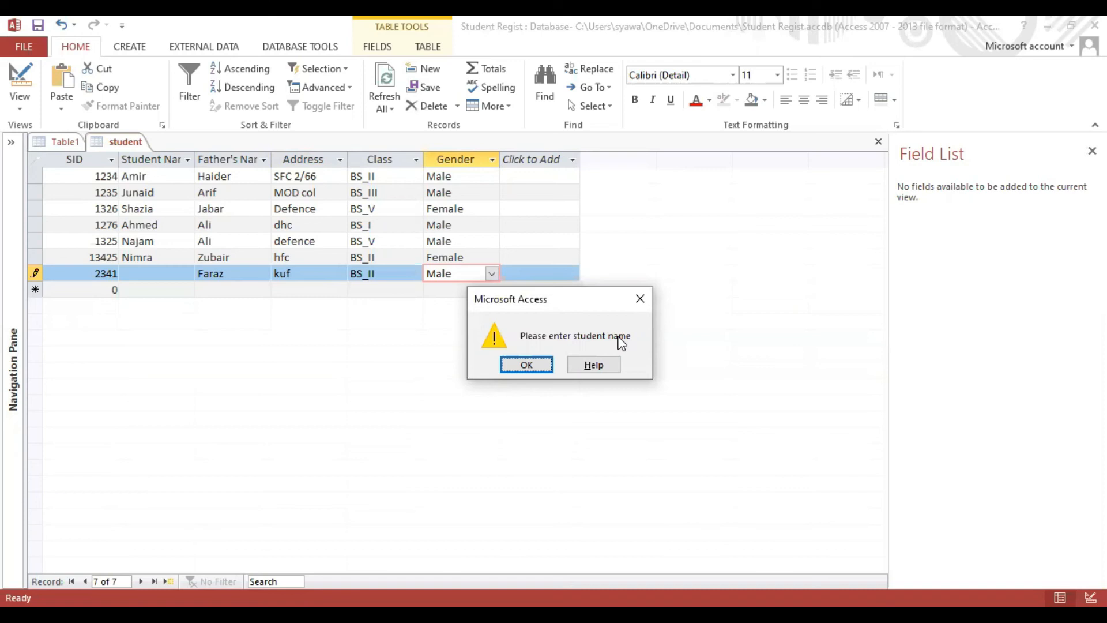
pyautogui.click(528, 365)
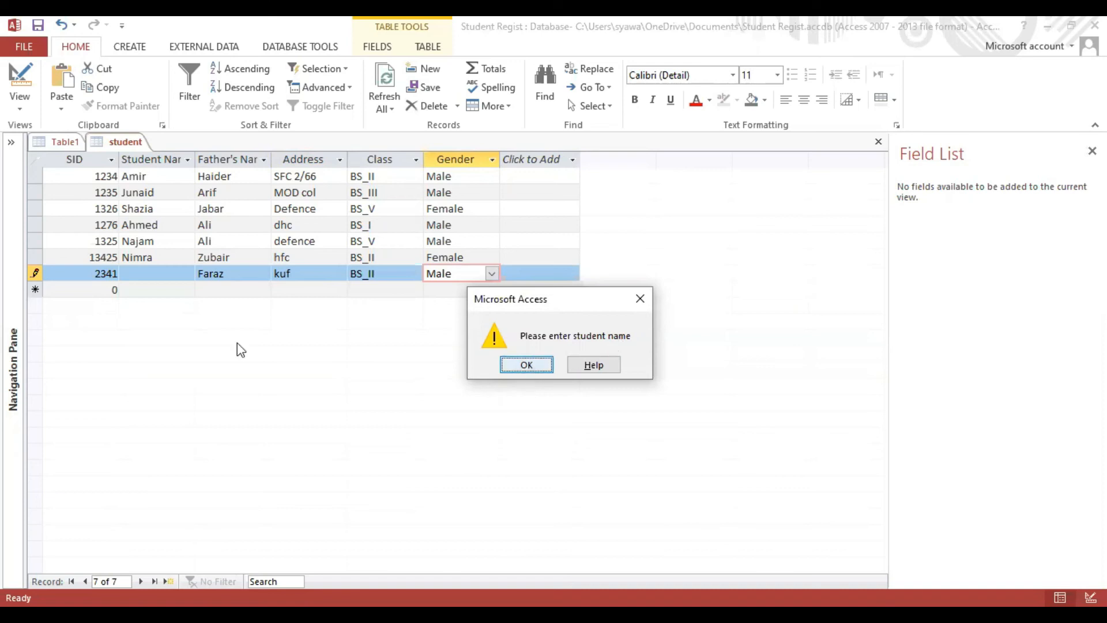
# Enter the missing student name in the seventh record and change its Gender to Female
pyautogui.click(149, 275)
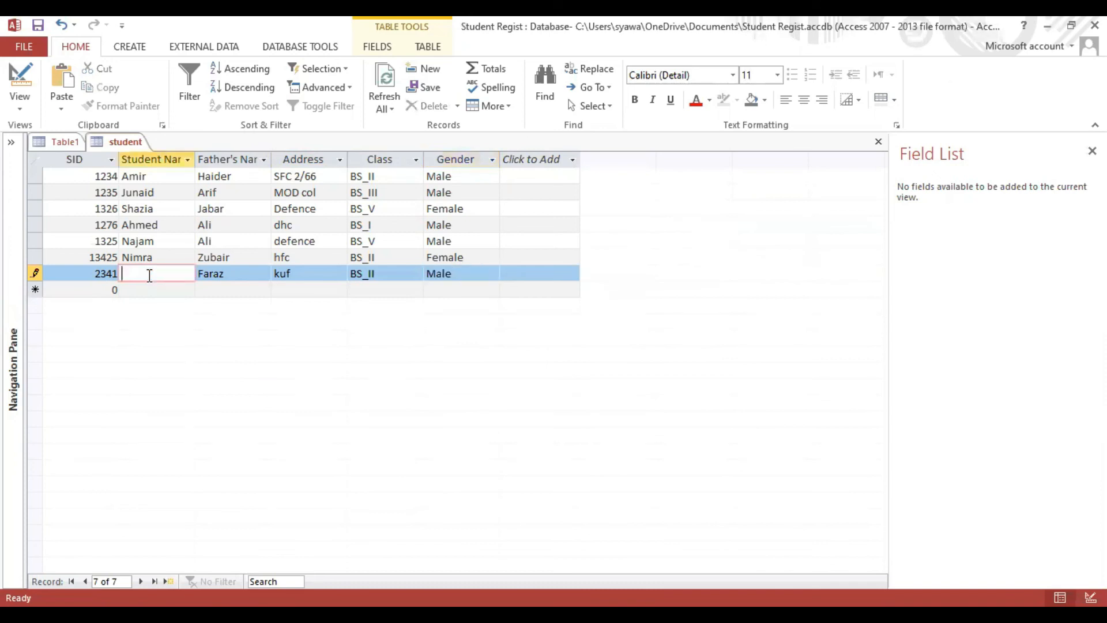
pyautogui.write('Aliya')
pyautogui.click(491, 276)
pyautogui.click(477, 307)
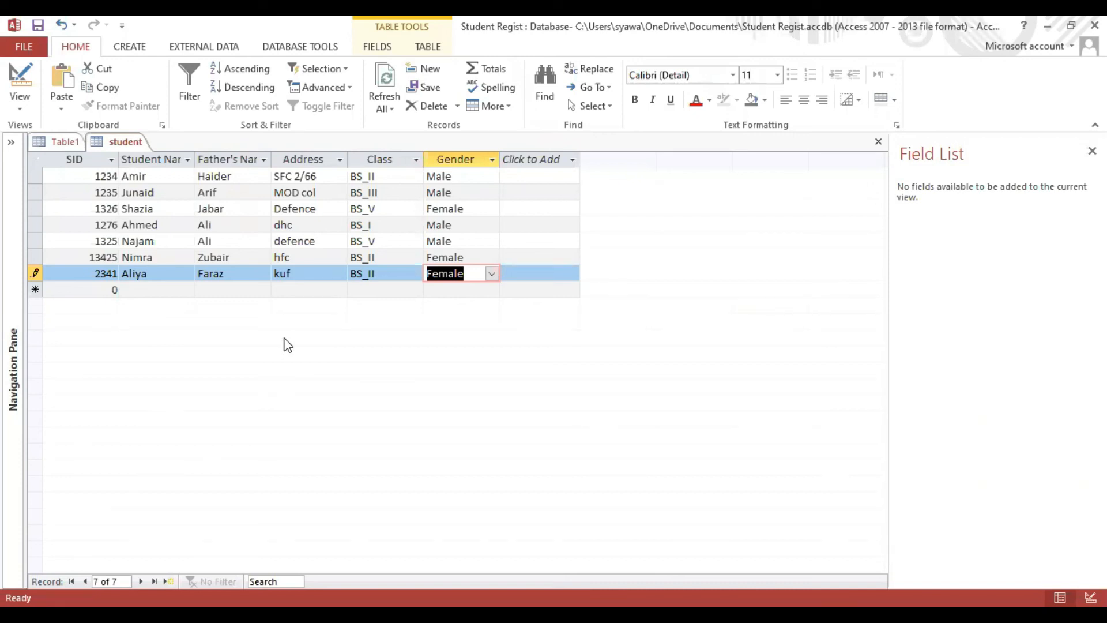
# Switch the student table to Design View and return to Datasheet View to reload the records
pyautogui.click(20, 110)
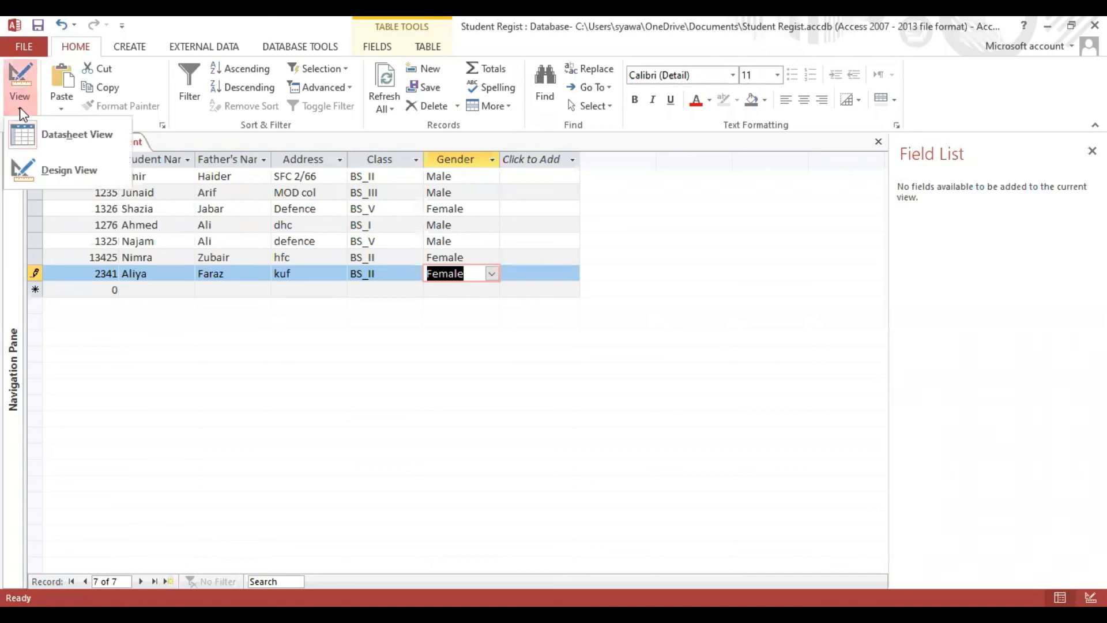
pyautogui.click(76, 173)
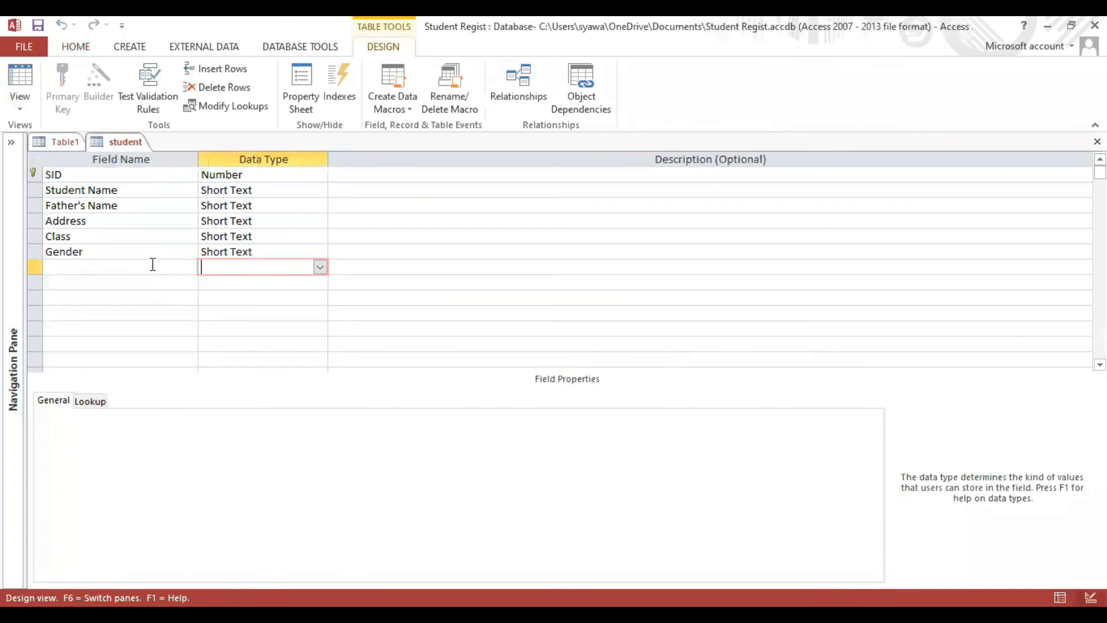
pyautogui.click(21, 105)
pyautogui.click(64, 133)
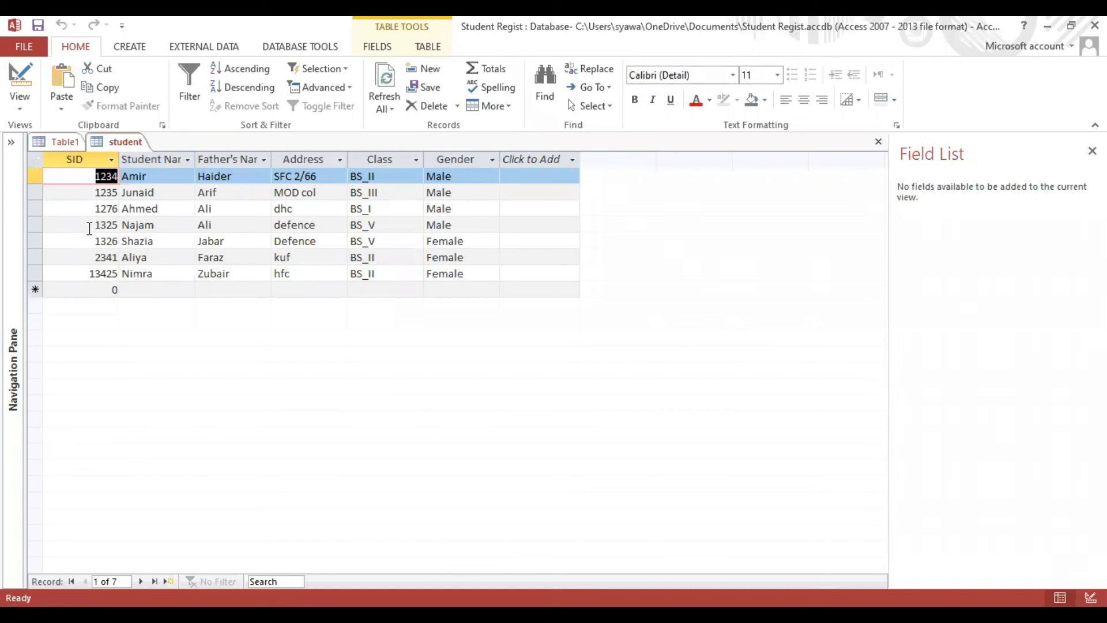
# Try ascending order on SID and both ascending and descending orders on Student Name, and remove the sorting
pyautogui.click(263, 71)
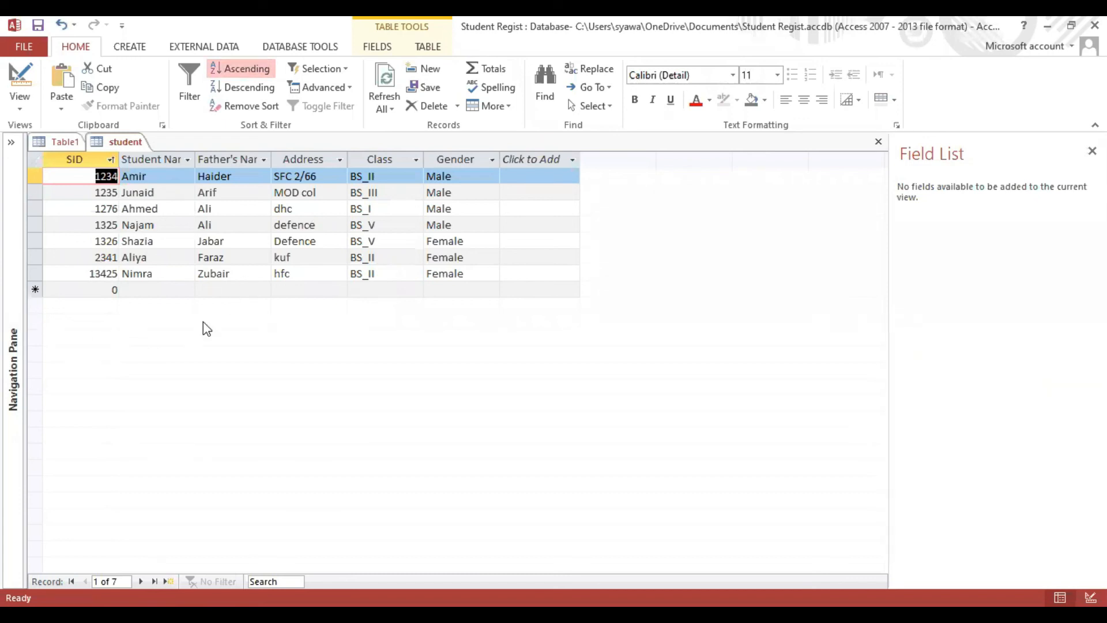
pyautogui.click(162, 157)
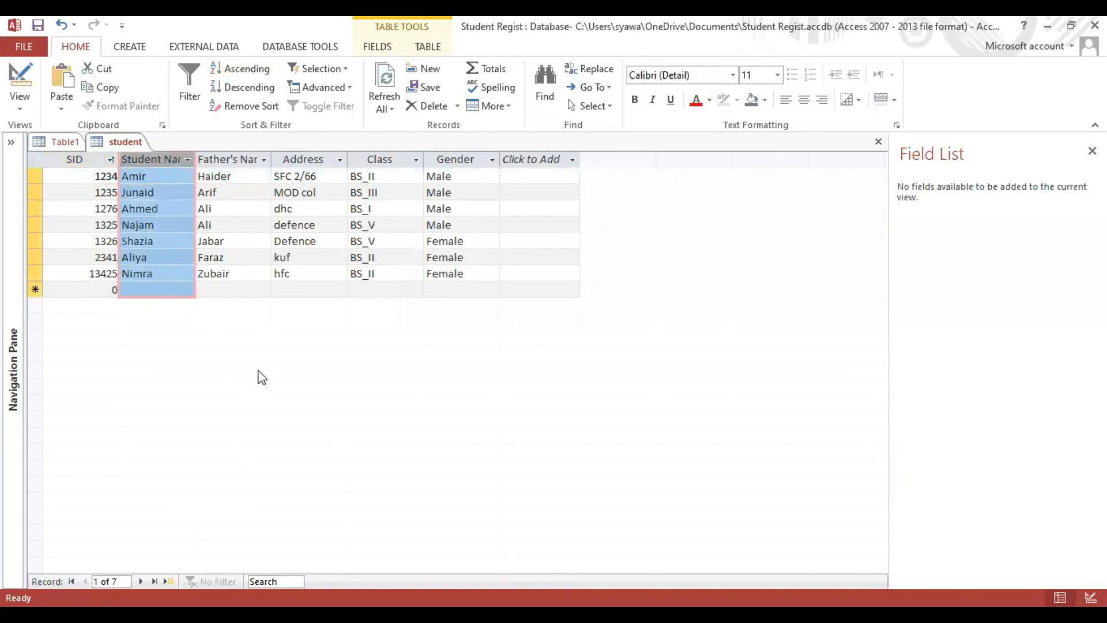
pyautogui.click(247, 69)
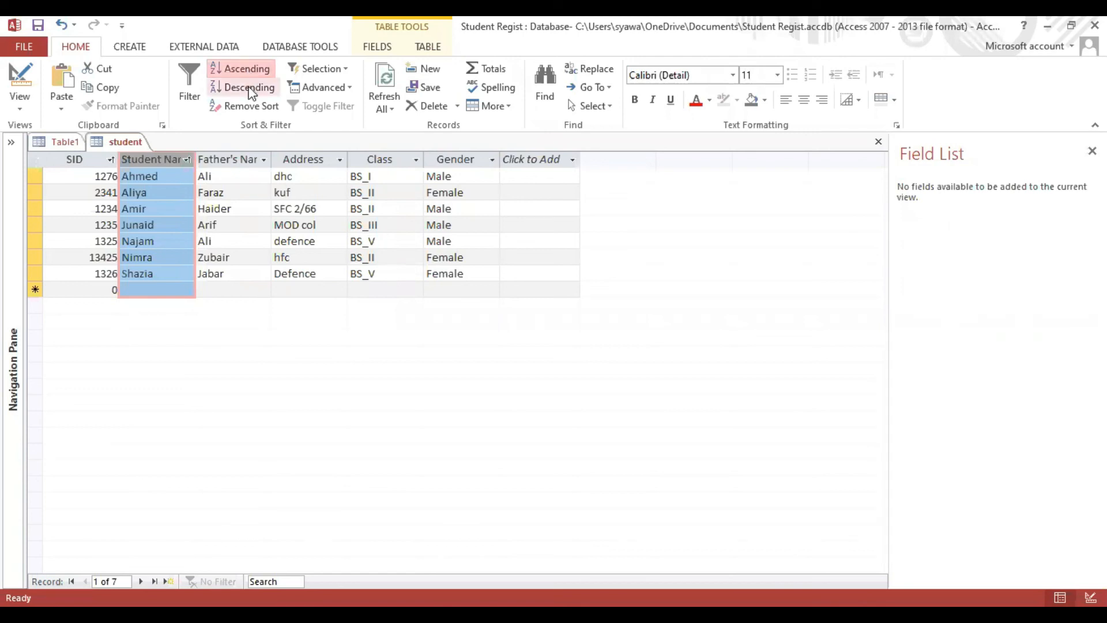
pyautogui.click(249, 88)
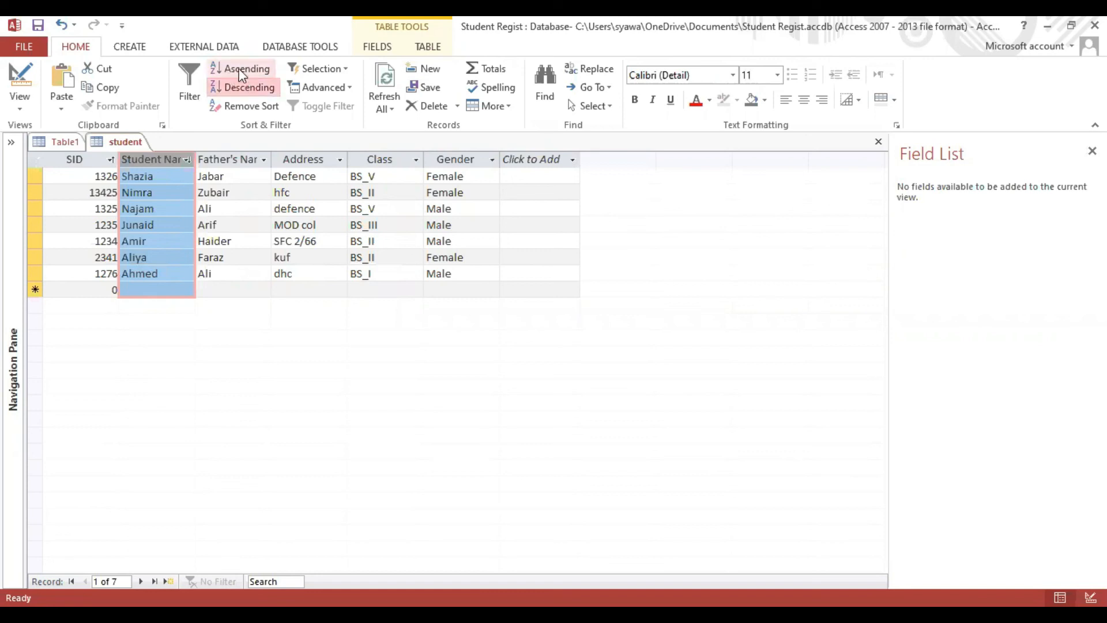
pyautogui.click(241, 70)
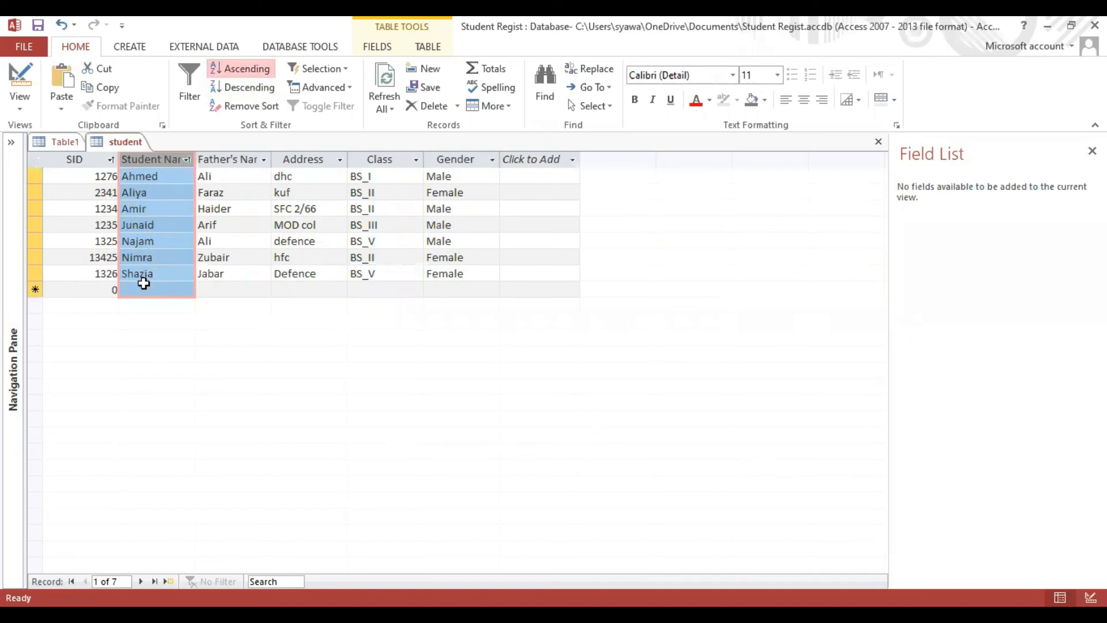
pyautogui.click(235, 91)
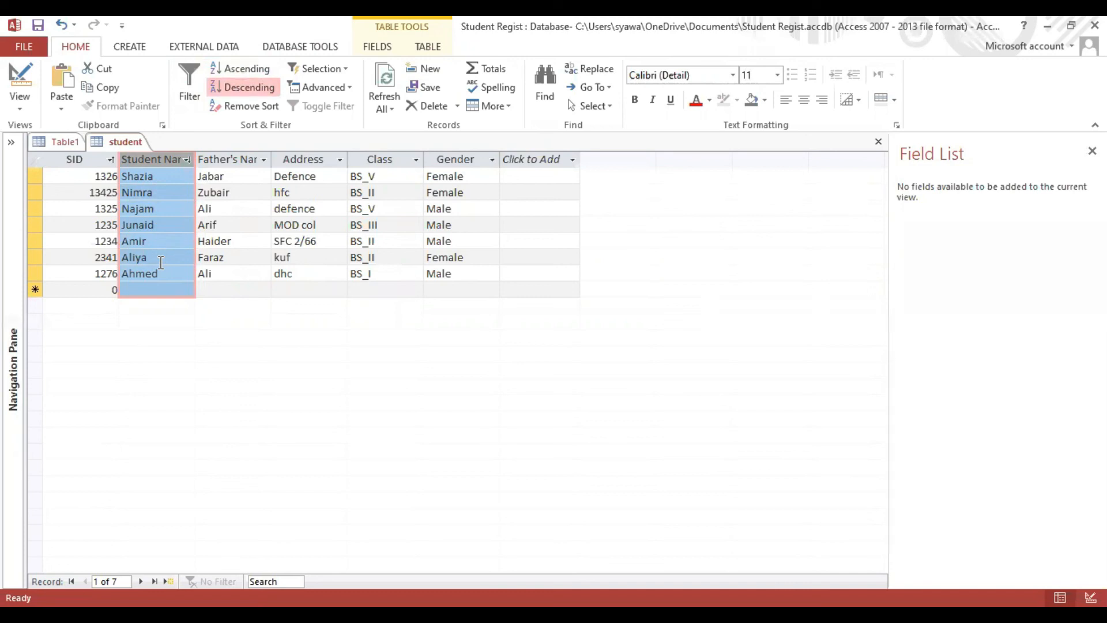
pyautogui.click(258, 110)
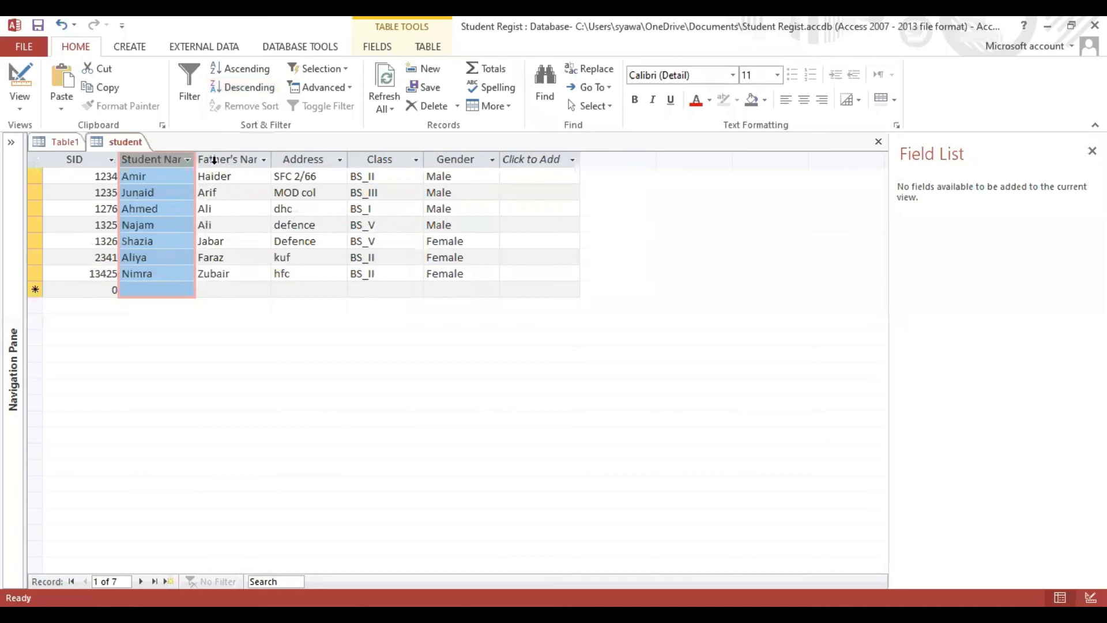
# Sort the student records by SID in ascending and descending order, and clear the sort
pyautogui.click(77, 160)
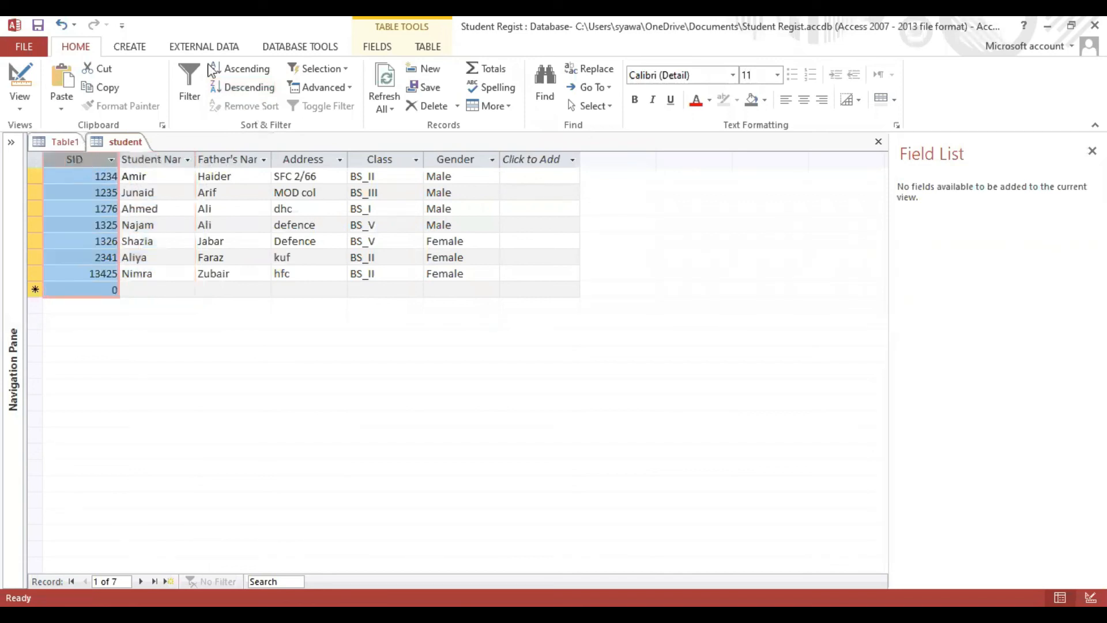
pyautogui.click(254, 68)
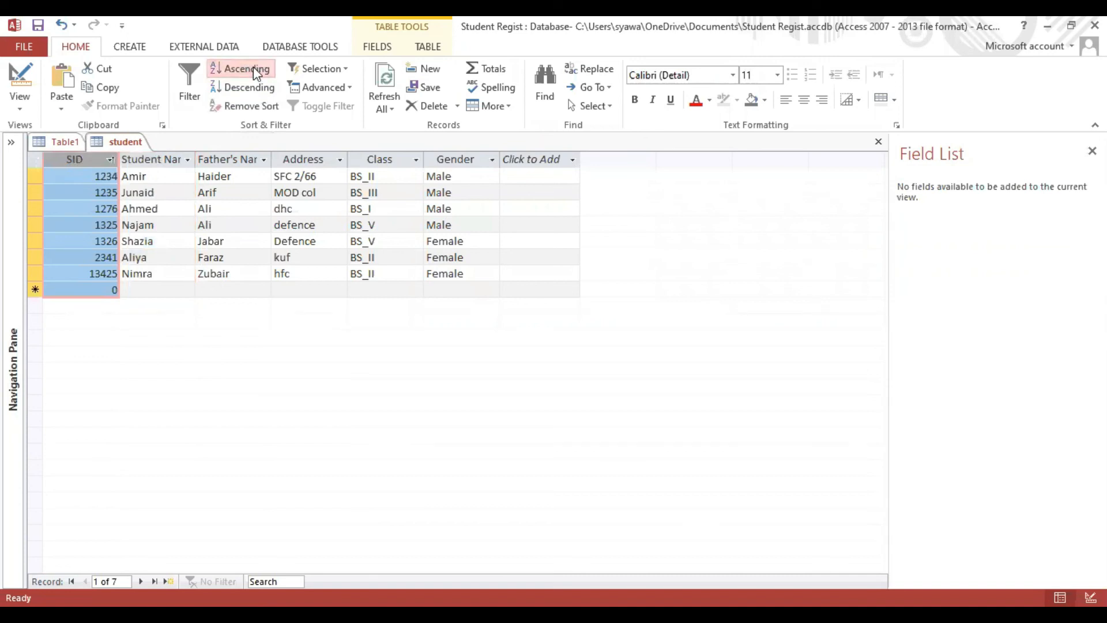
pyautogui.click(248, 89)
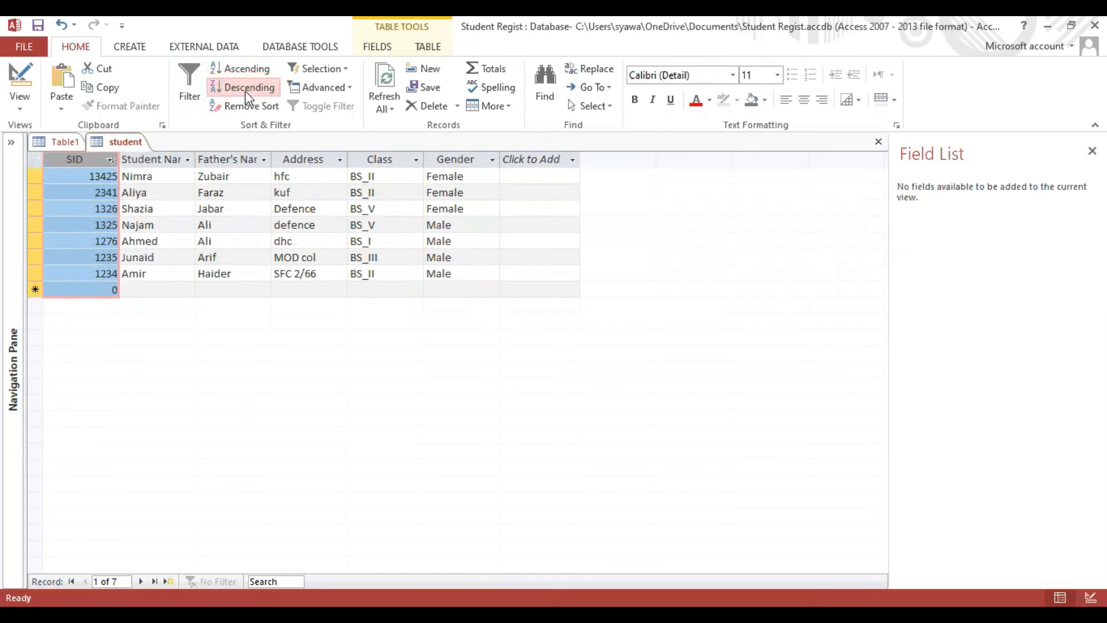
pyautogui.click(254, 106)
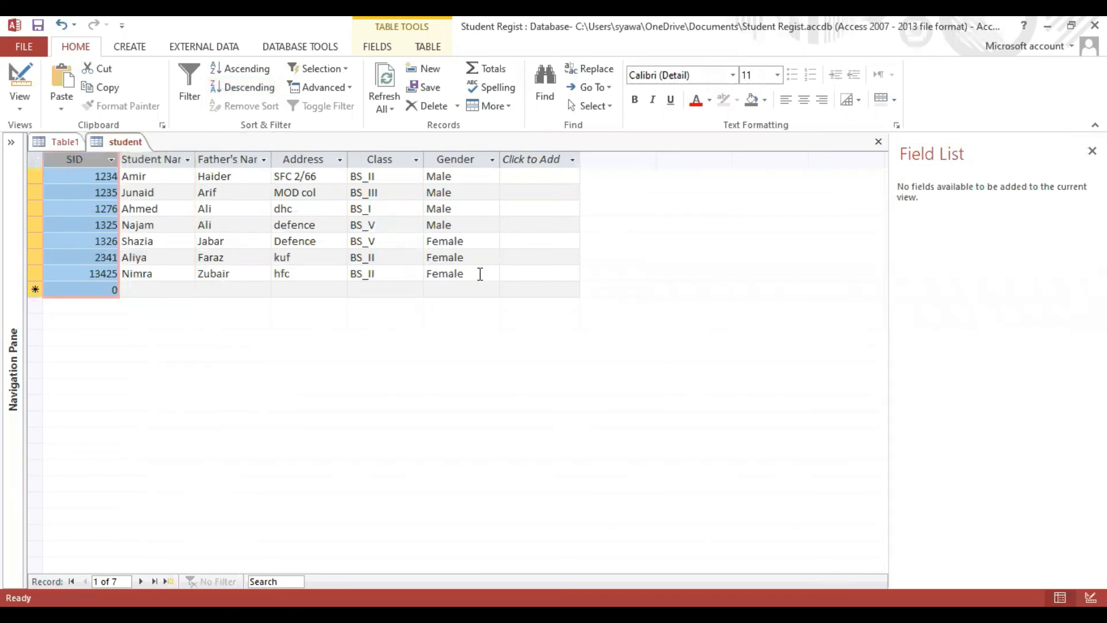
# Filter the Gender column to show only Female students, and turn the filter off again
pyautogui.click(492, 161)
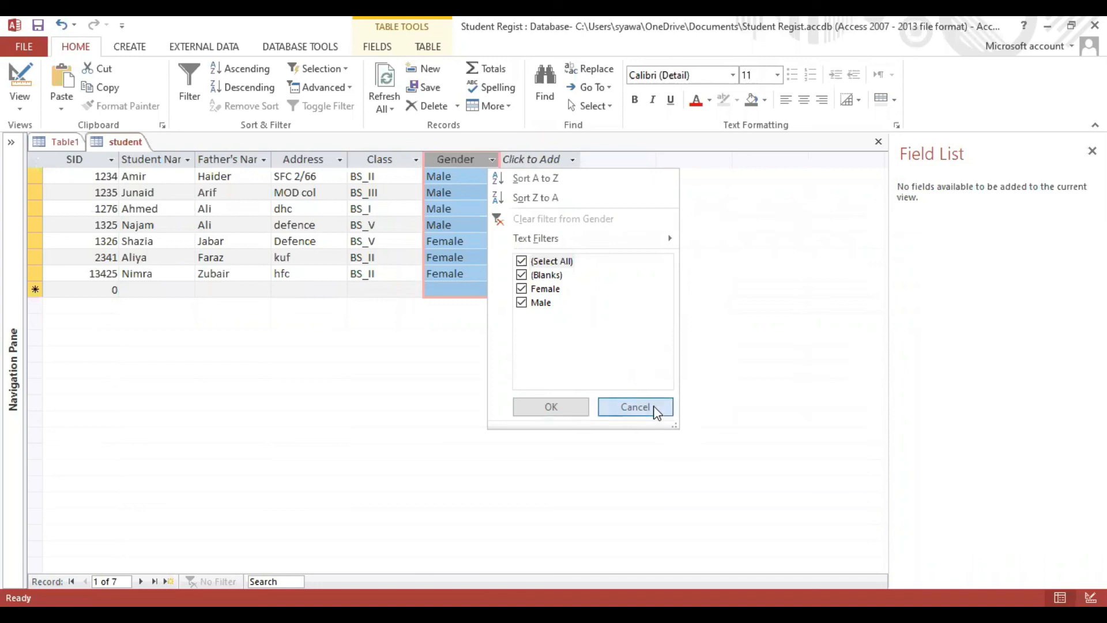
pyautogui.click(635, 407)
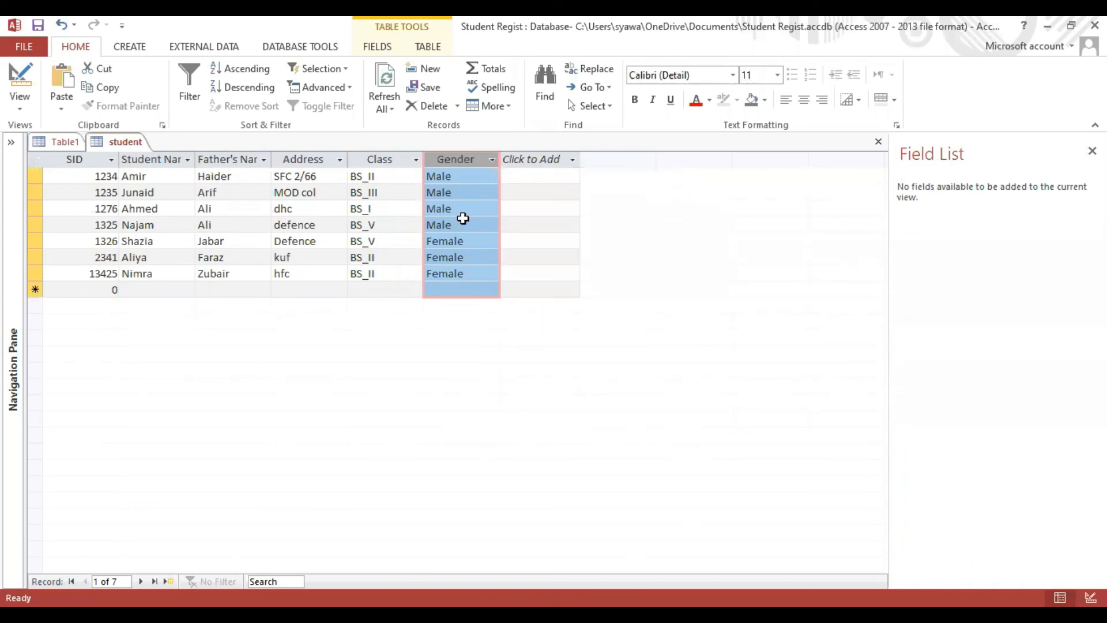
pyautogui.click(492, 161)
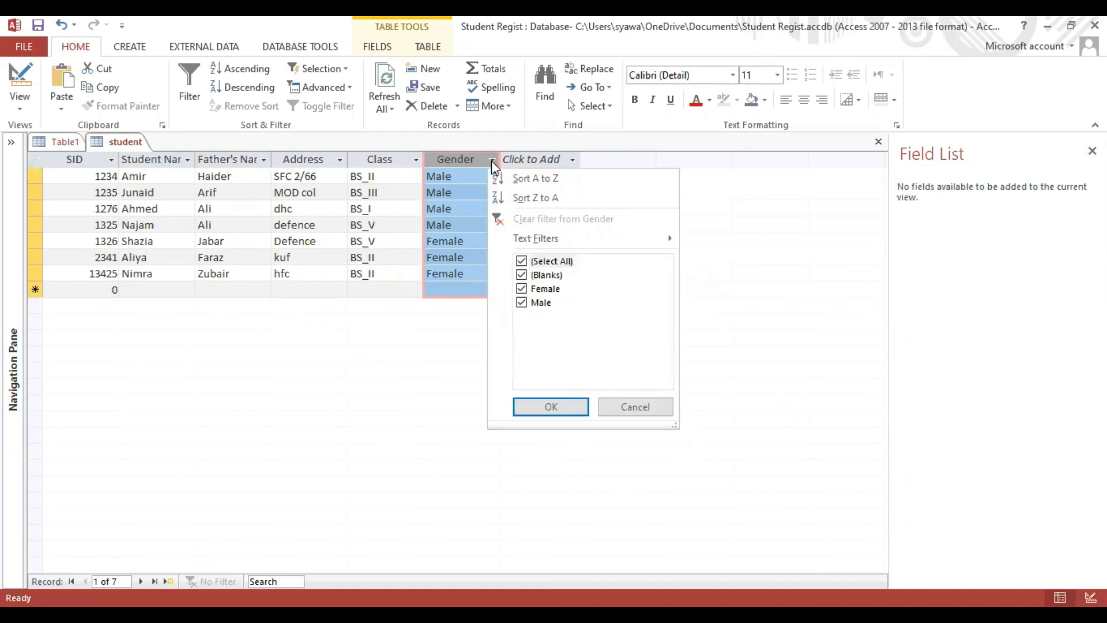
pyautogui.click(522, 263)
pyautogui.click(551, 406)
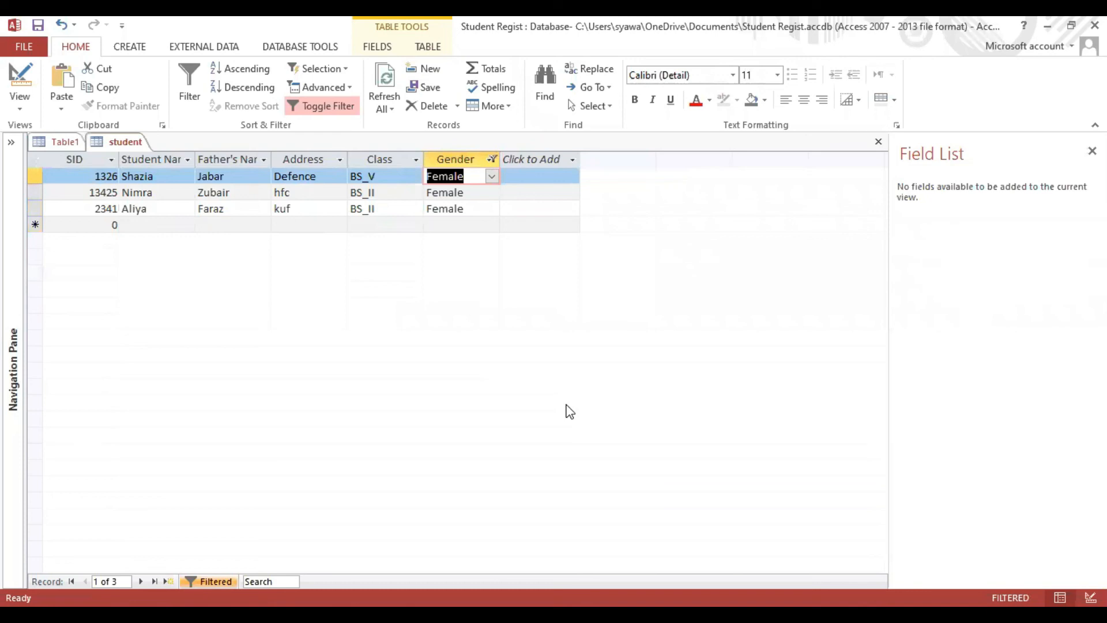
pyautogui.click(331, 107)
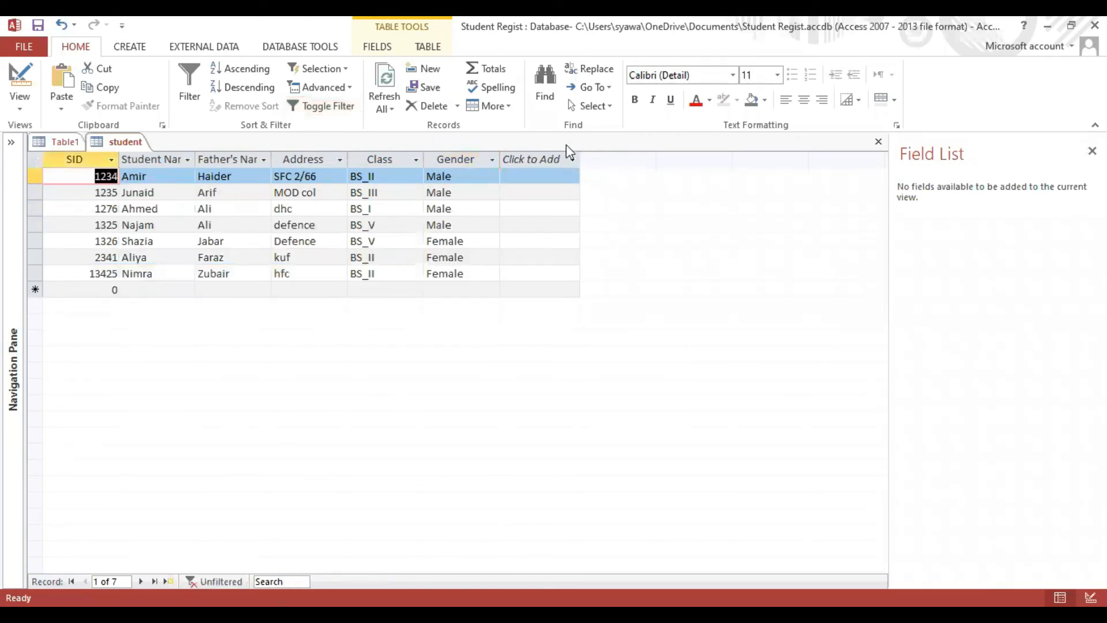
# Filter the Class column to show only the BS_V students
pyautogui.click(415, 161)
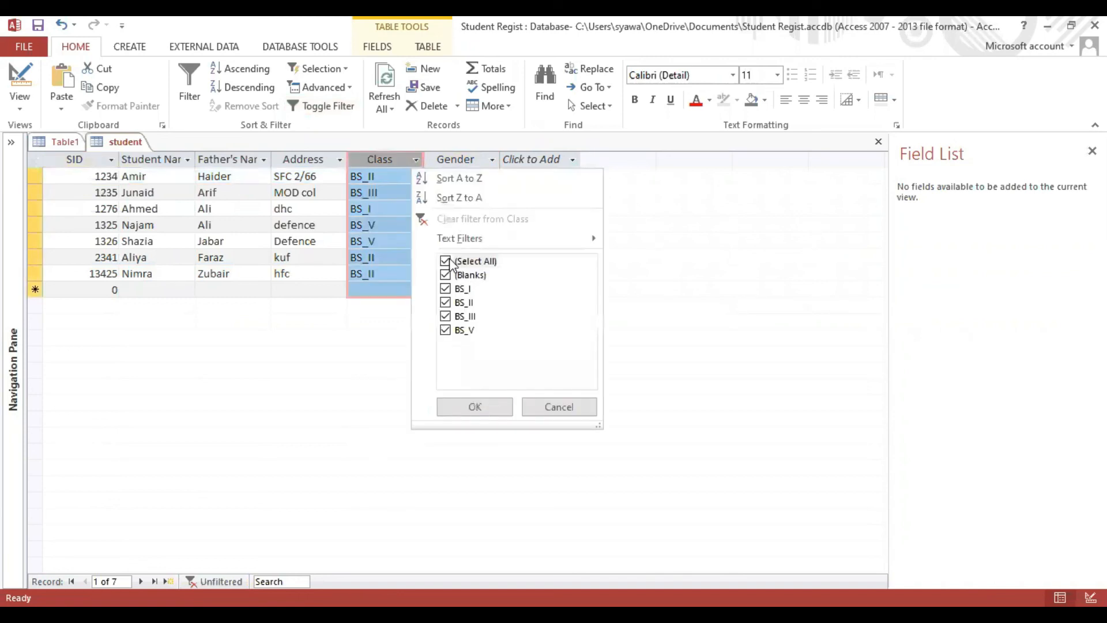
pyautogui.click(449, 262)
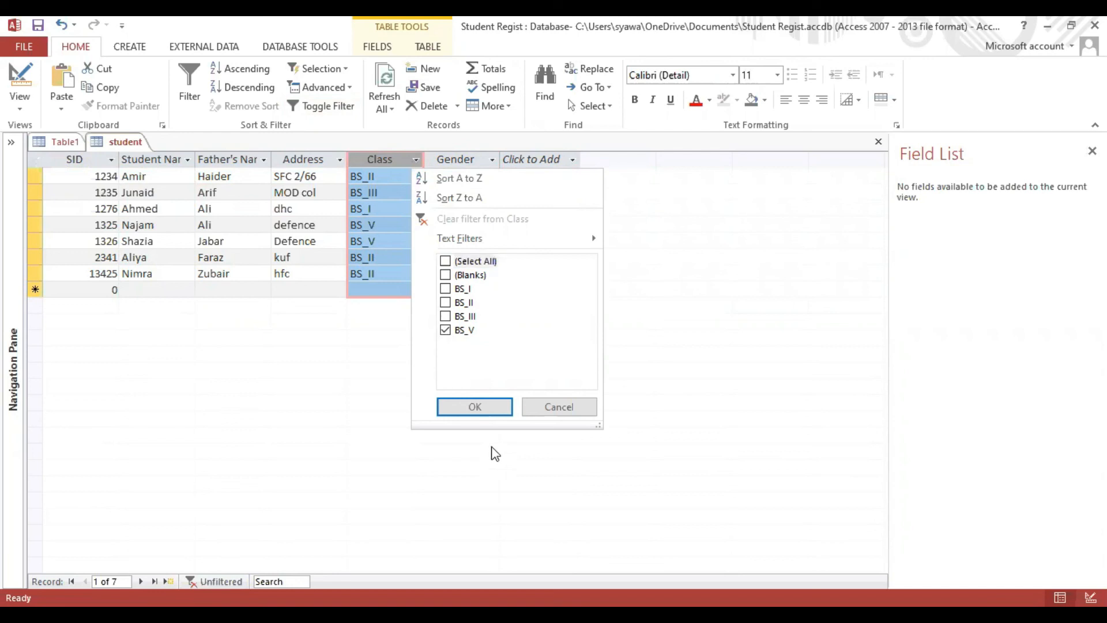
pyautogui.click(494, 415)
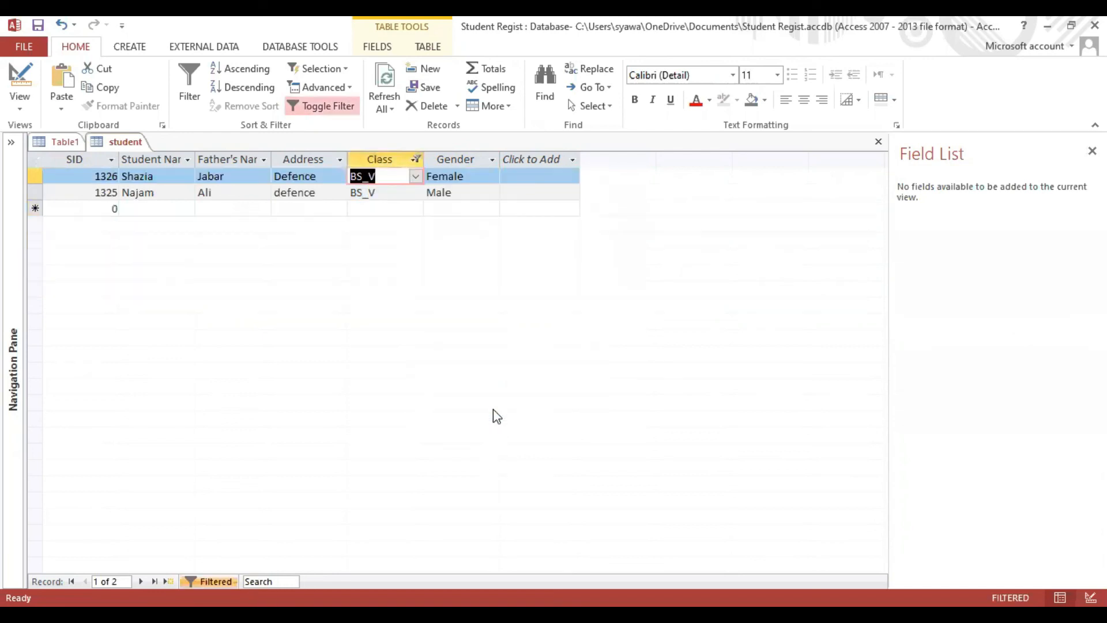